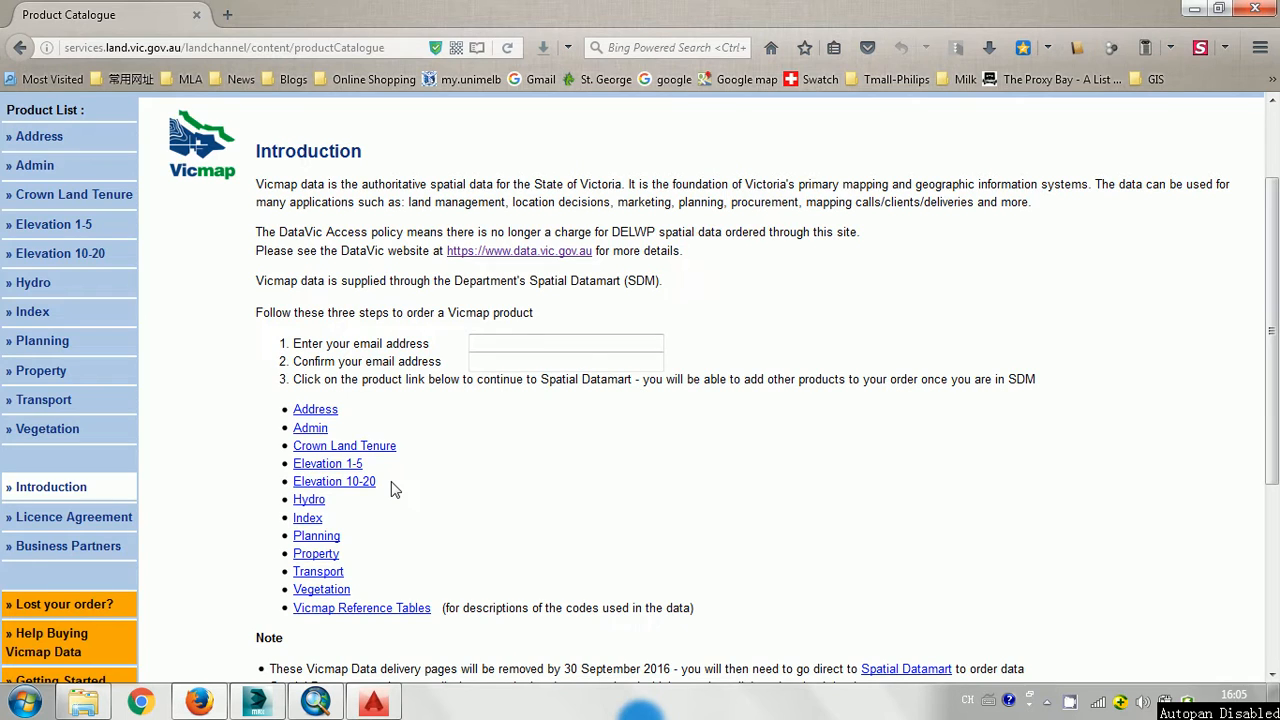
- Switch to 3ds Max and examine the shaded 3D terrain model from a steeper angle in the perspective view
scroll(408, 488, "up", 2)
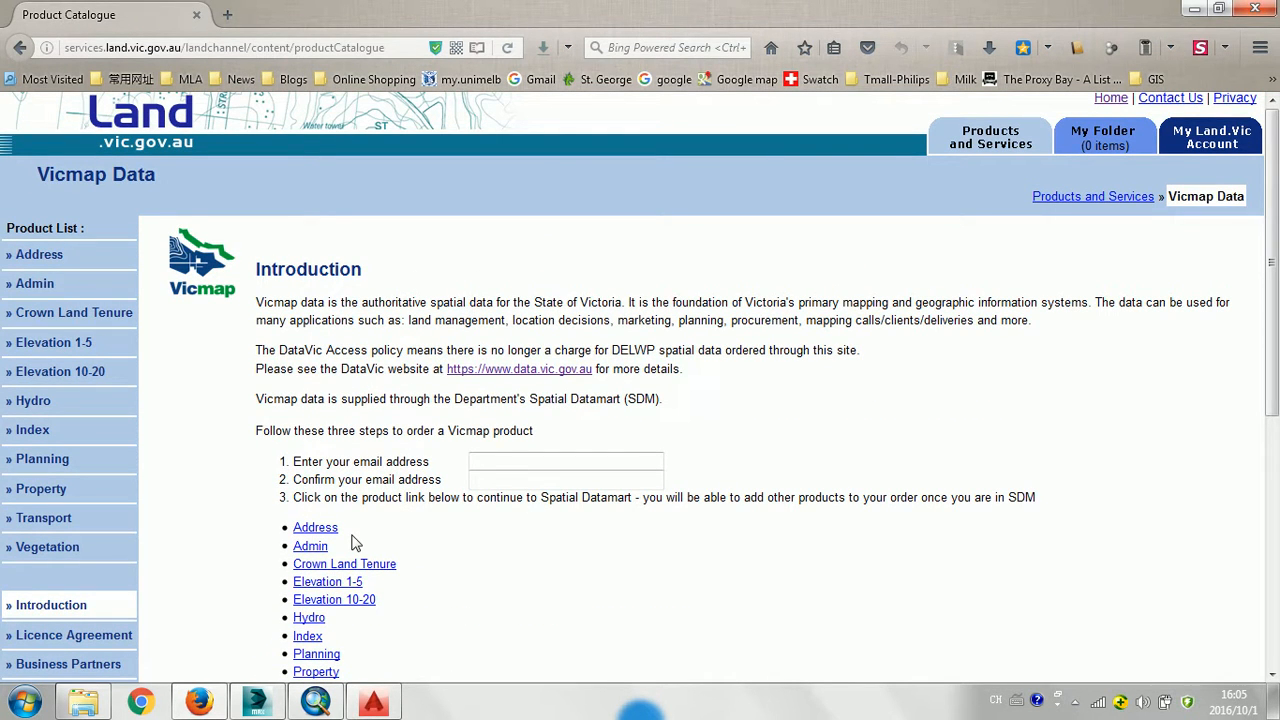
left_click(316, 700)
left_click(378, 703)
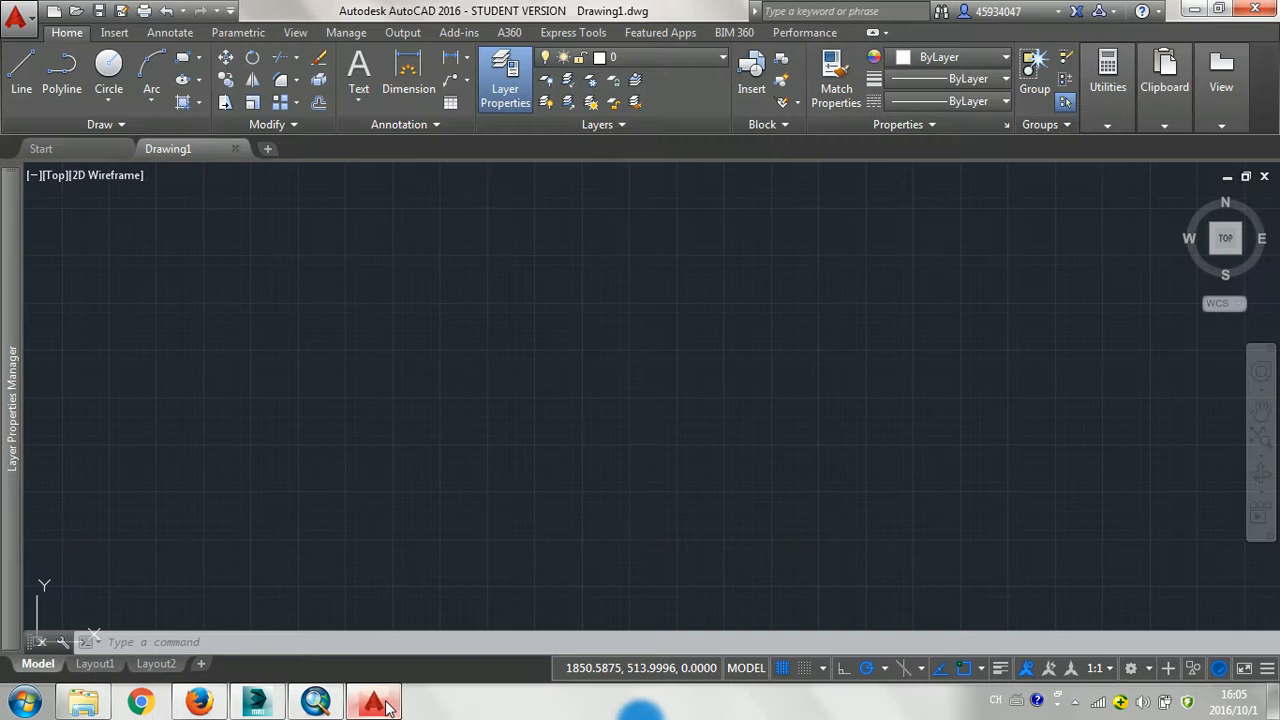
left_click(260, 705)
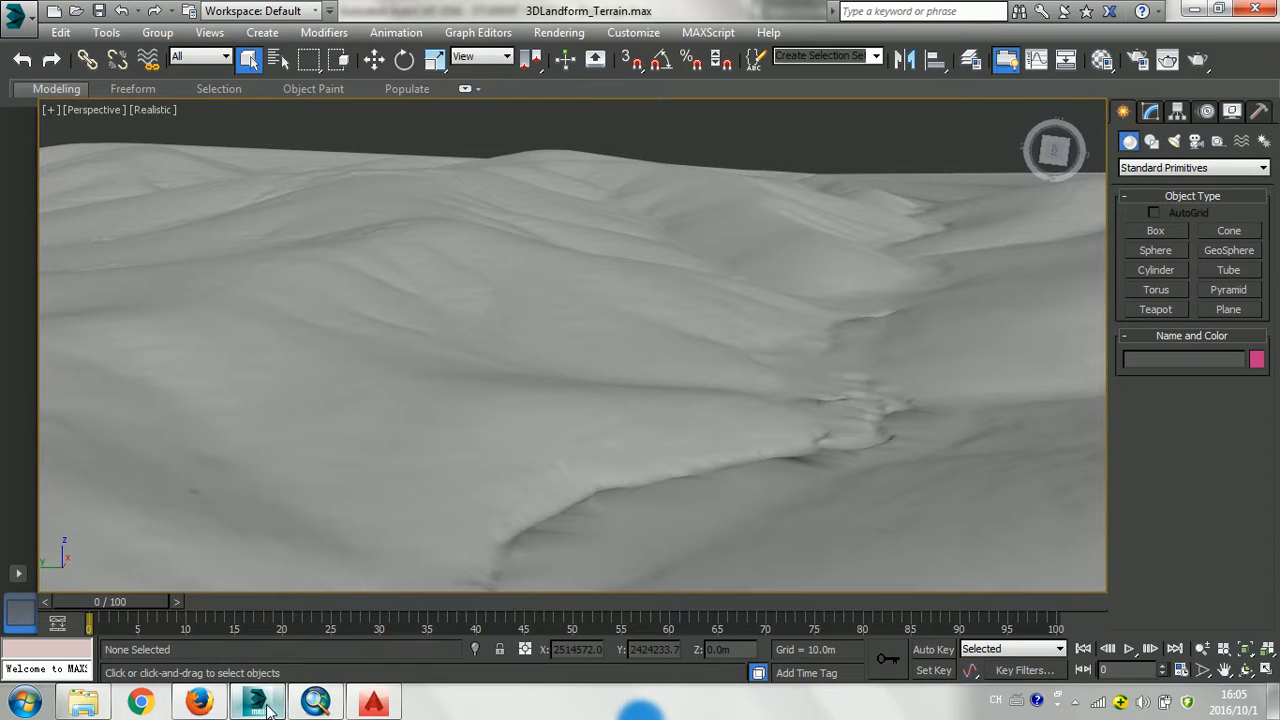
mouse_move(686, 411)
middle_mouse_down("alt")
mouse_move(750, 397)
mouse_move(680, 420)
middle_mouse_up("alt")
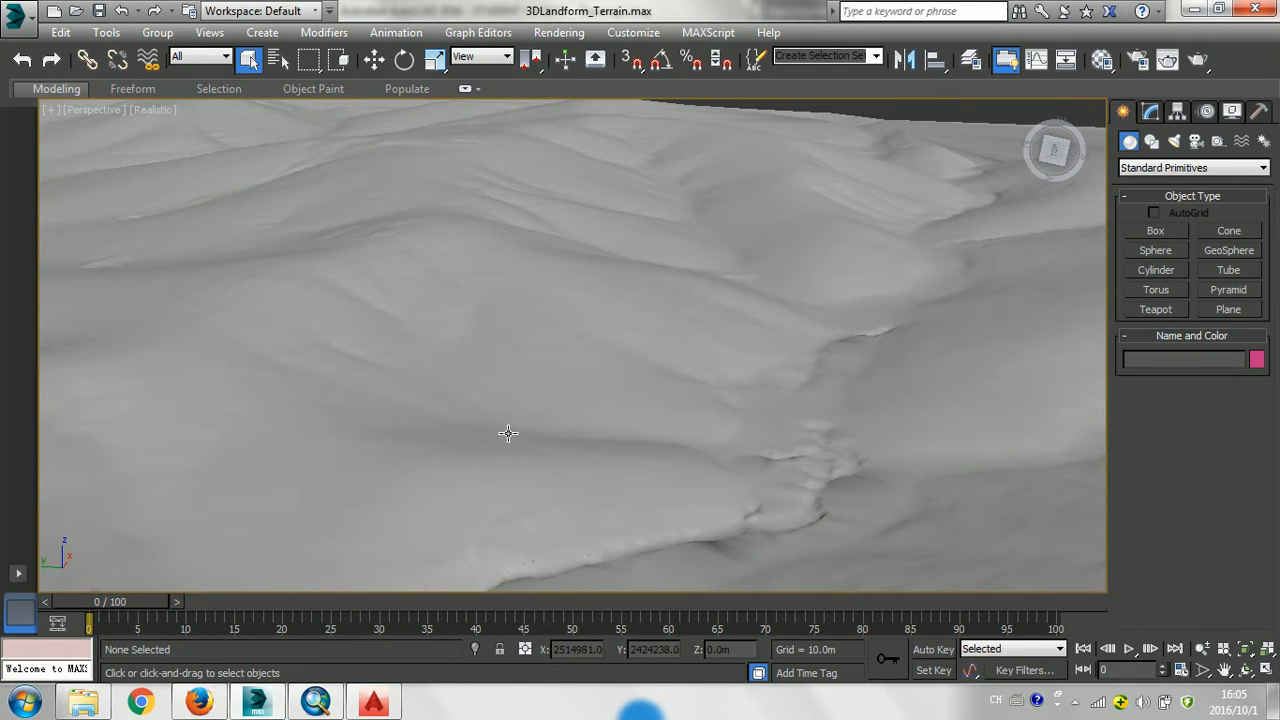
- Switch to ArcMap and turn on the Site_Contour layer in the area of the red site boundary
left_click(316, 703)
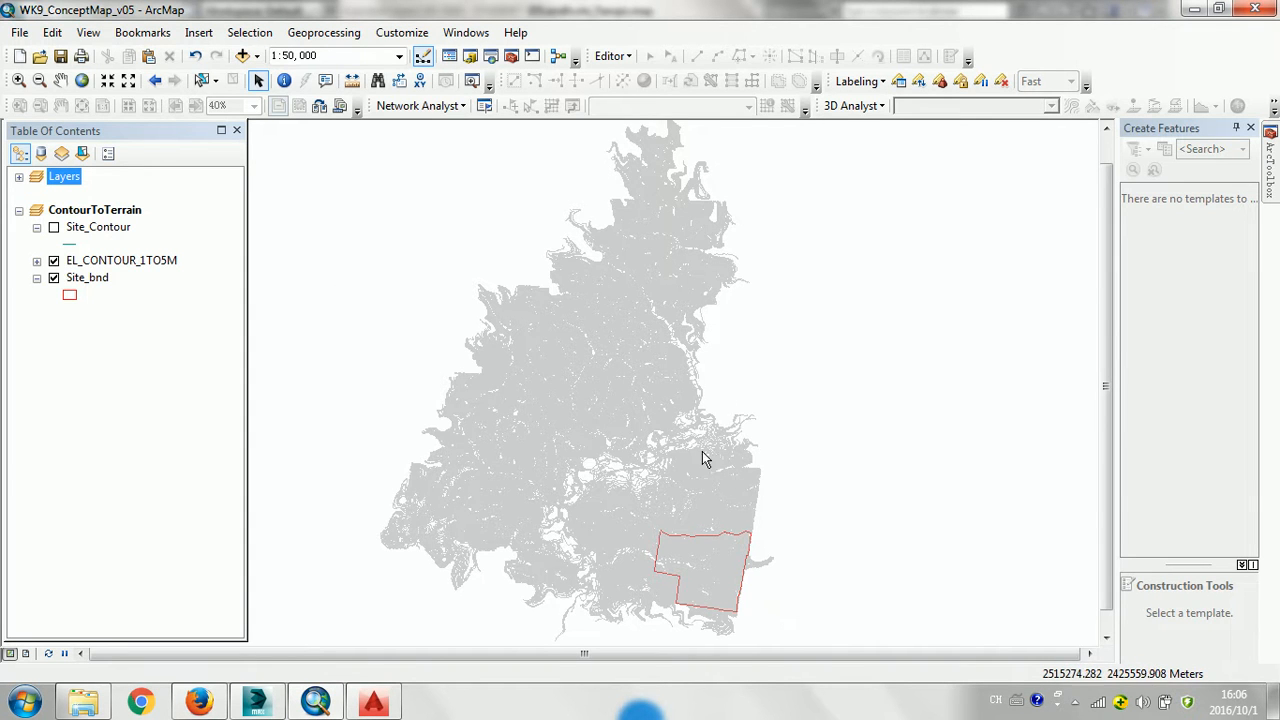
scroll(700, 450, "down", 4)
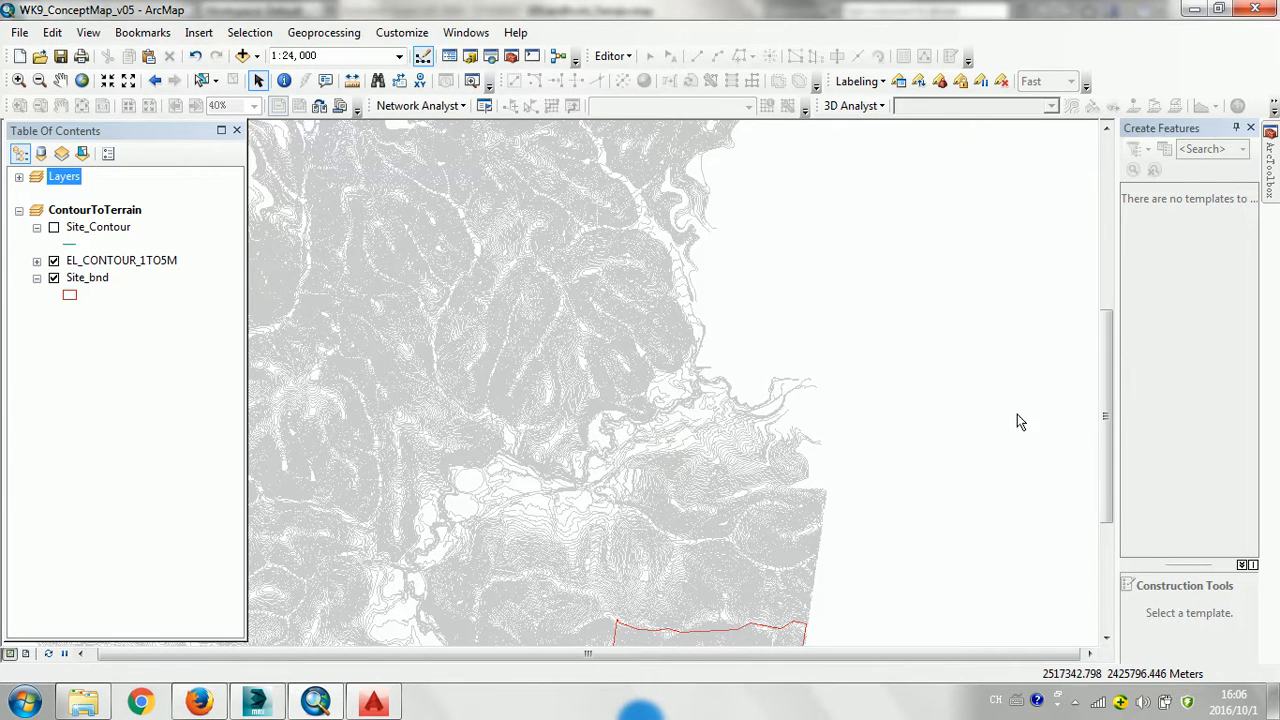
left_click_drag(1107, 360, 1111, 500)
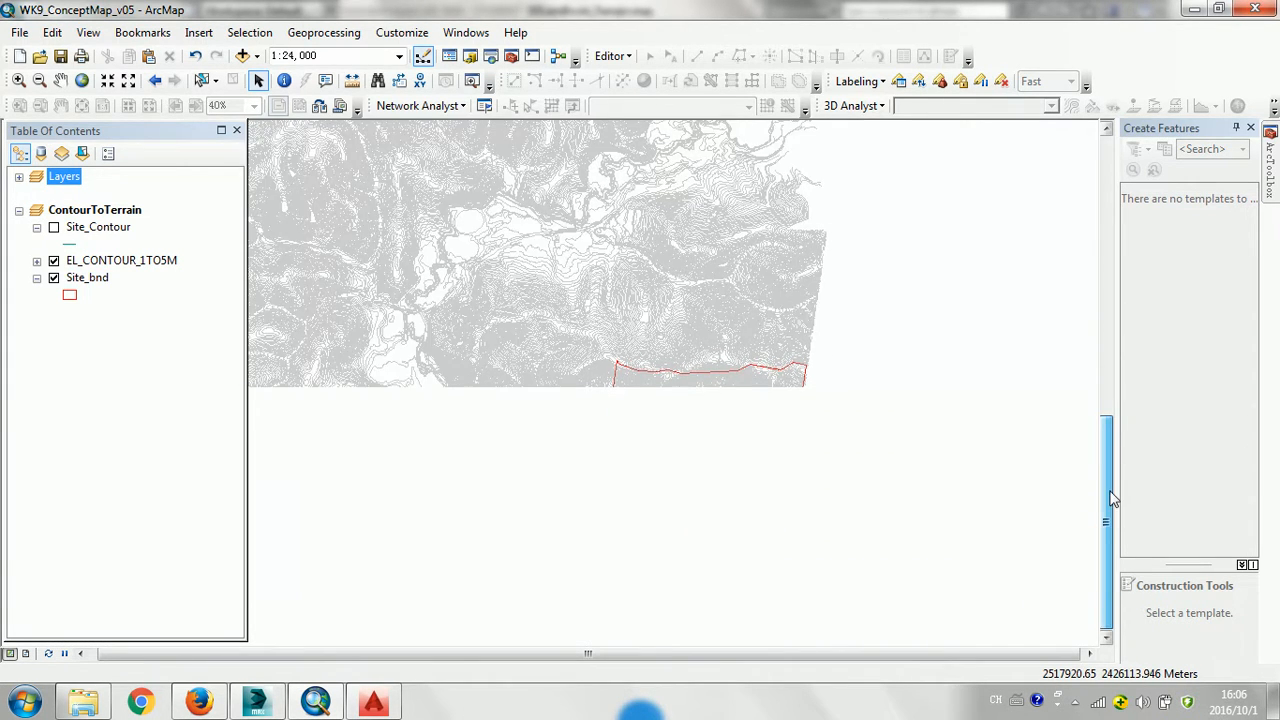
scroll(723, 487, "down", 2)
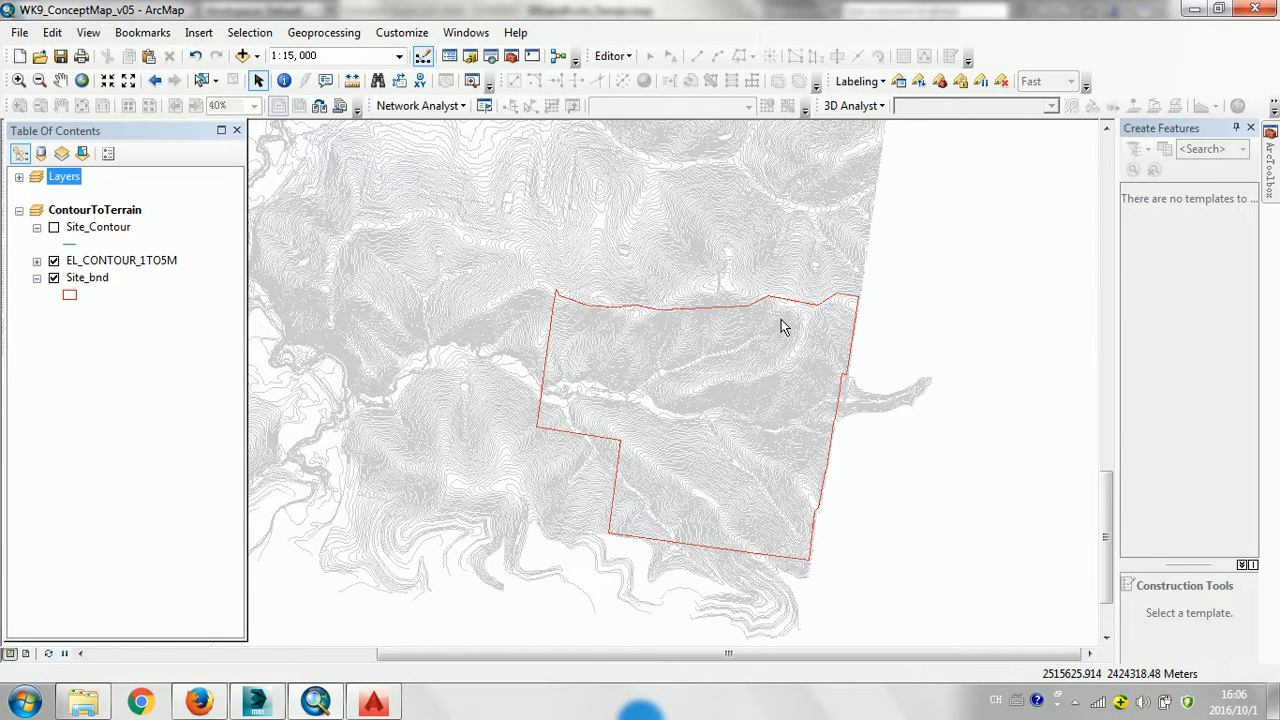
mouse_move(1271, 160)
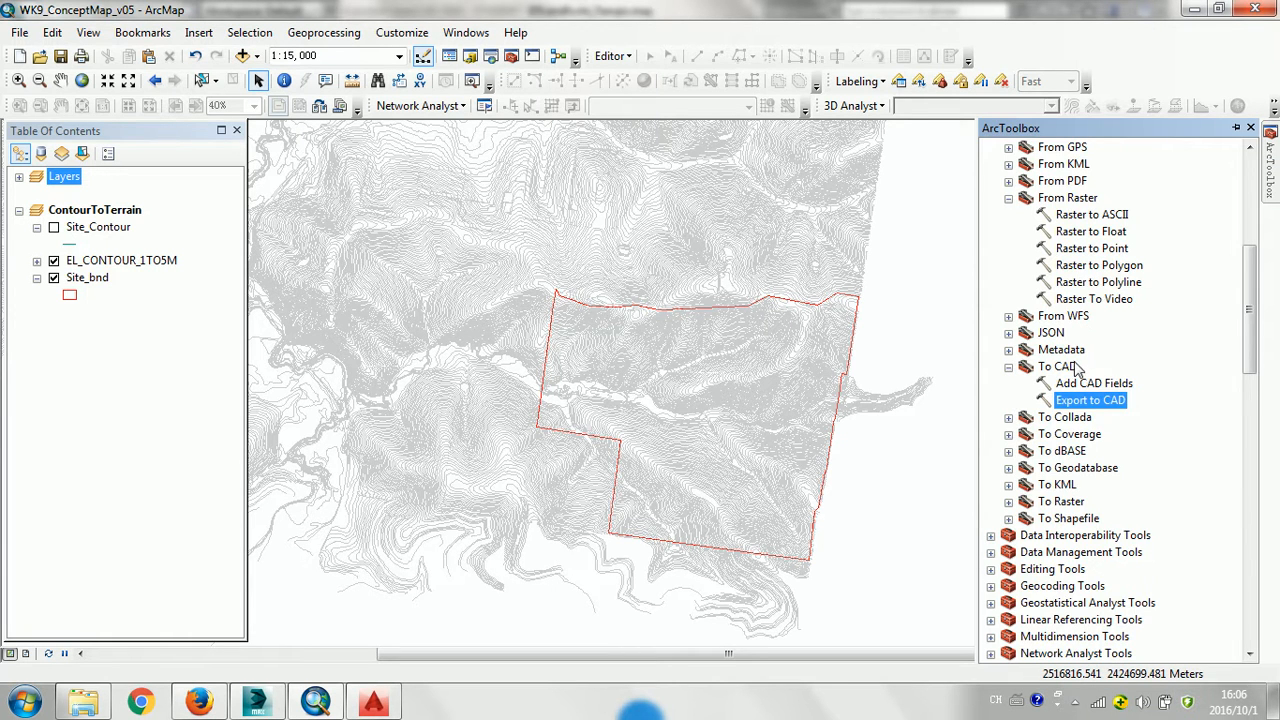
left_click_drag(1251, 290, 1238, 162)
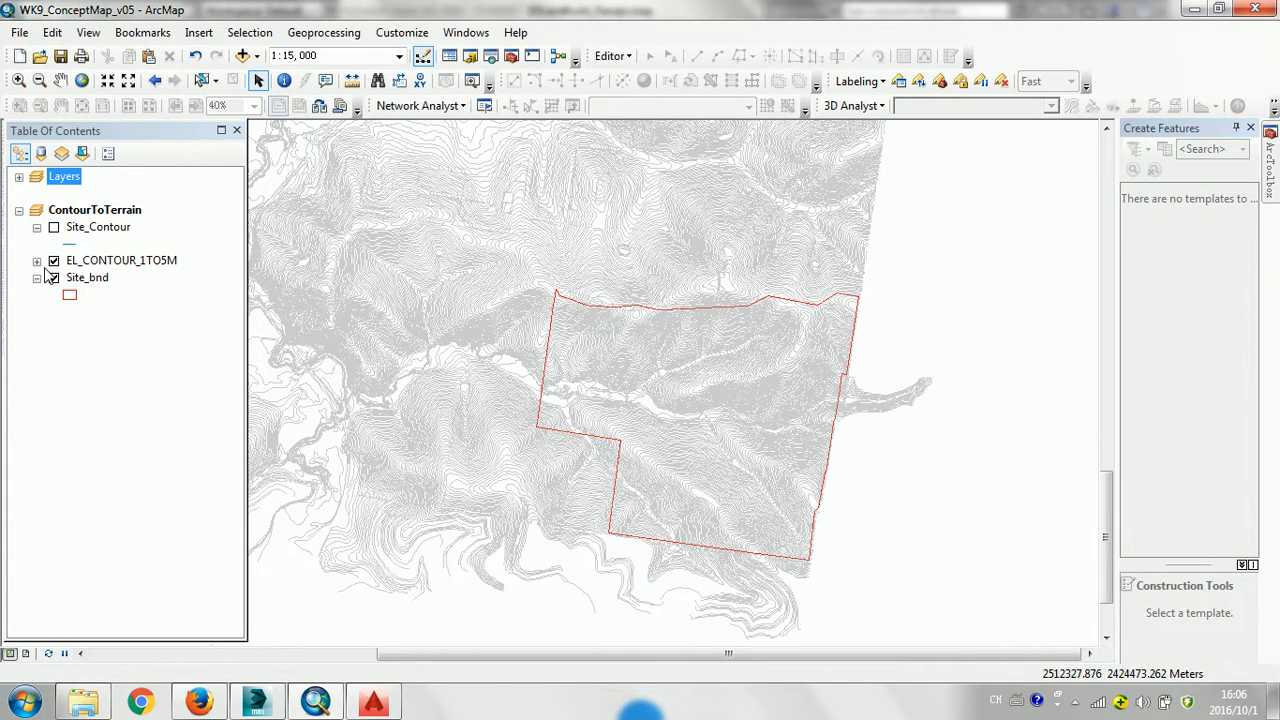
left_click(54, 228)
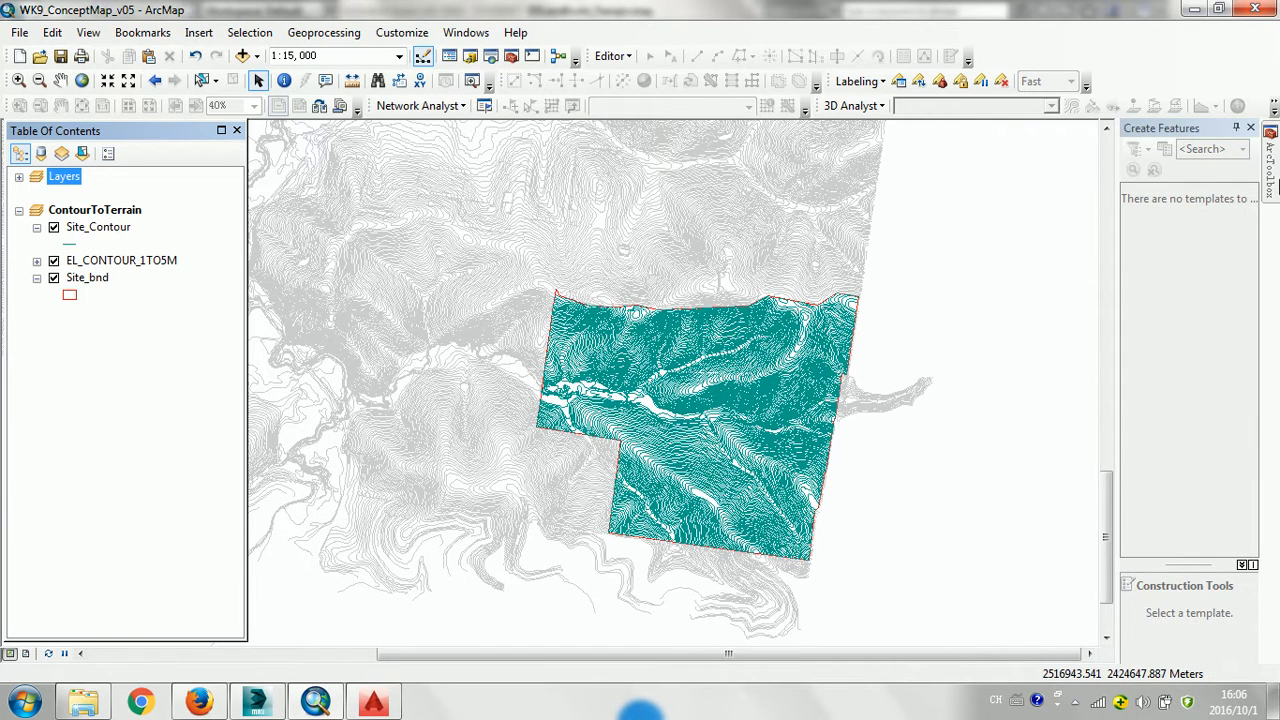
- Open the Export to CAD conversion tool and add Site_Contour as the input feature
mouse_move(1271, 185)
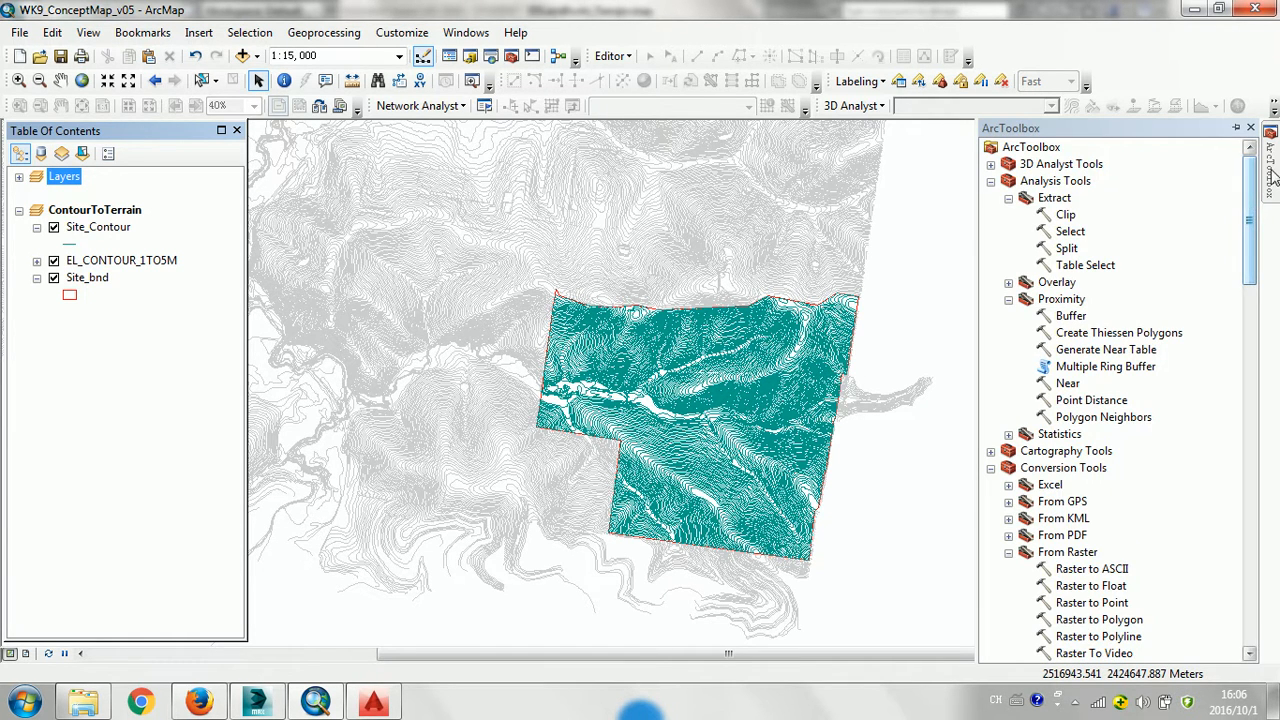
left_click_drag(1254, 190, 1215, 139)
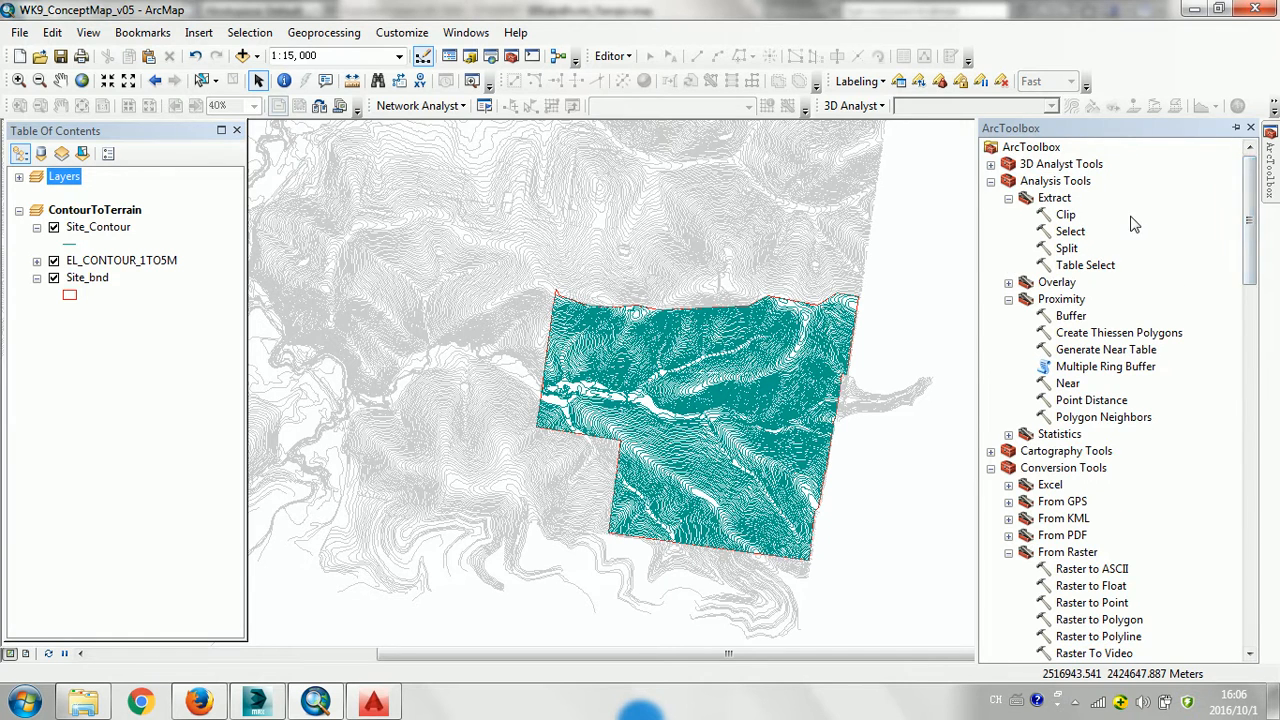
scroll(1135, 224, "down", 1)
scroll(1135, 224, "down", 1)
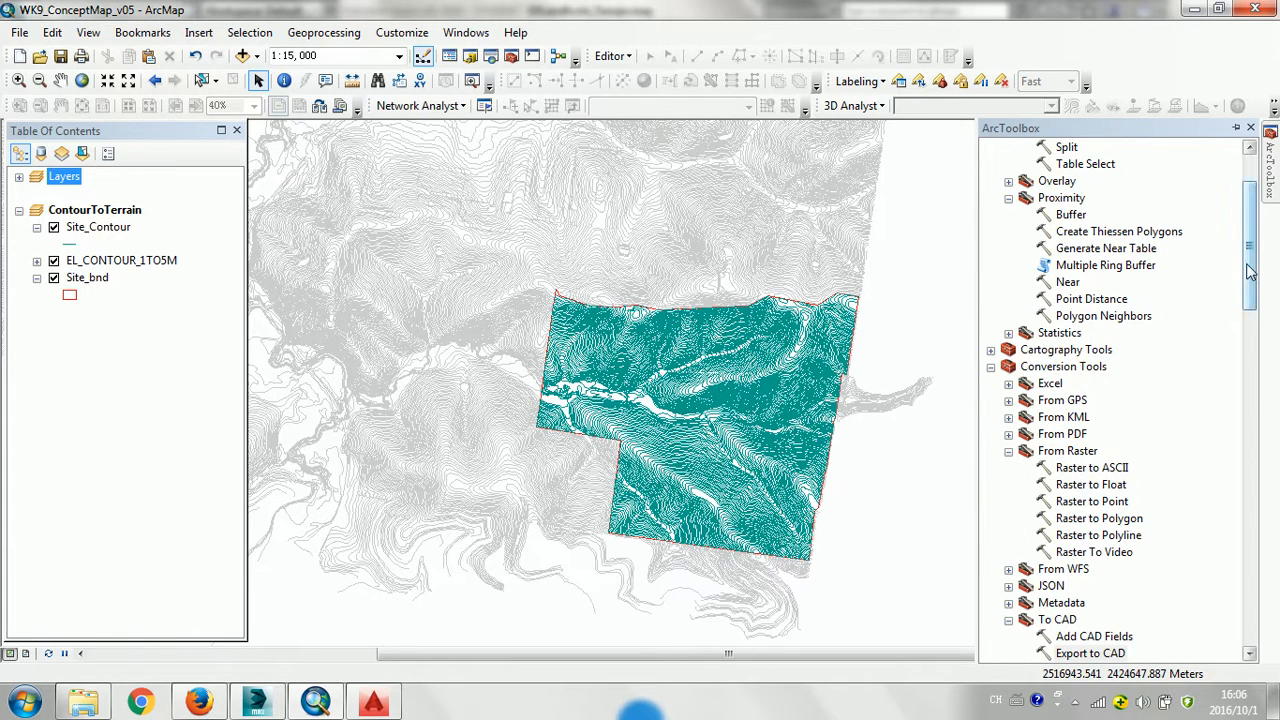
scroll(1115, 370, "down", 6)
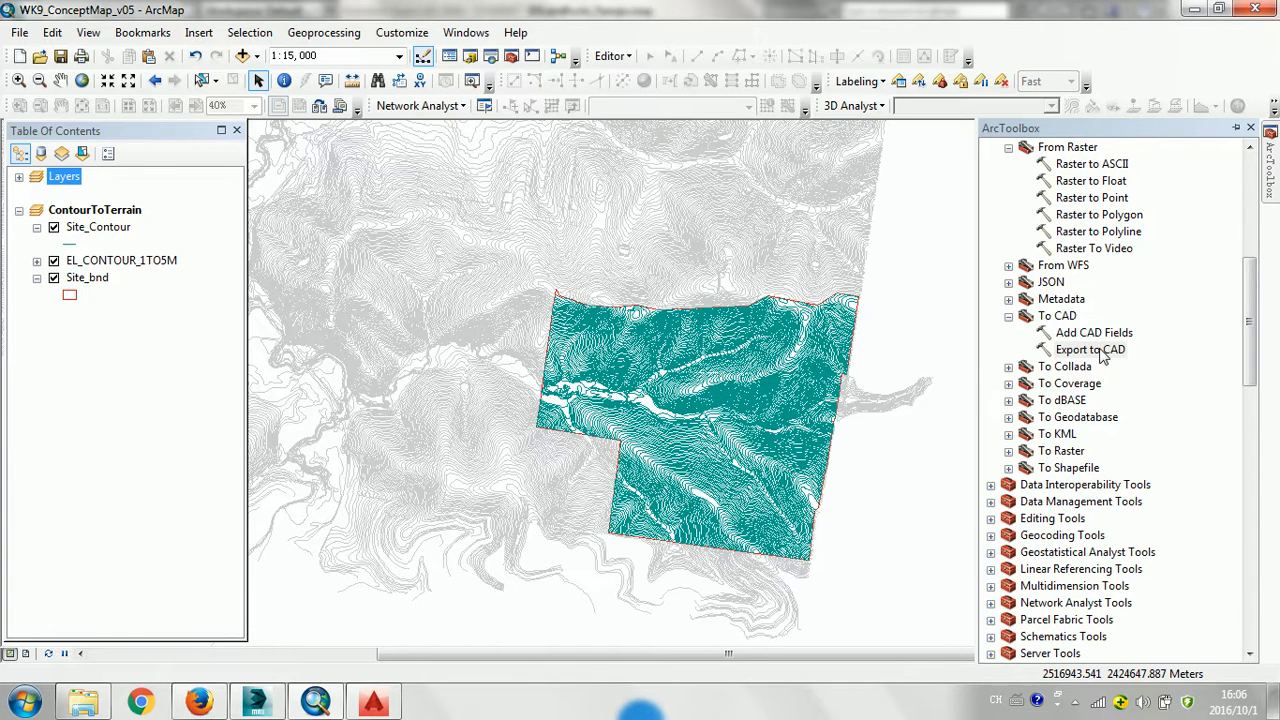
double_click(1101, 352)
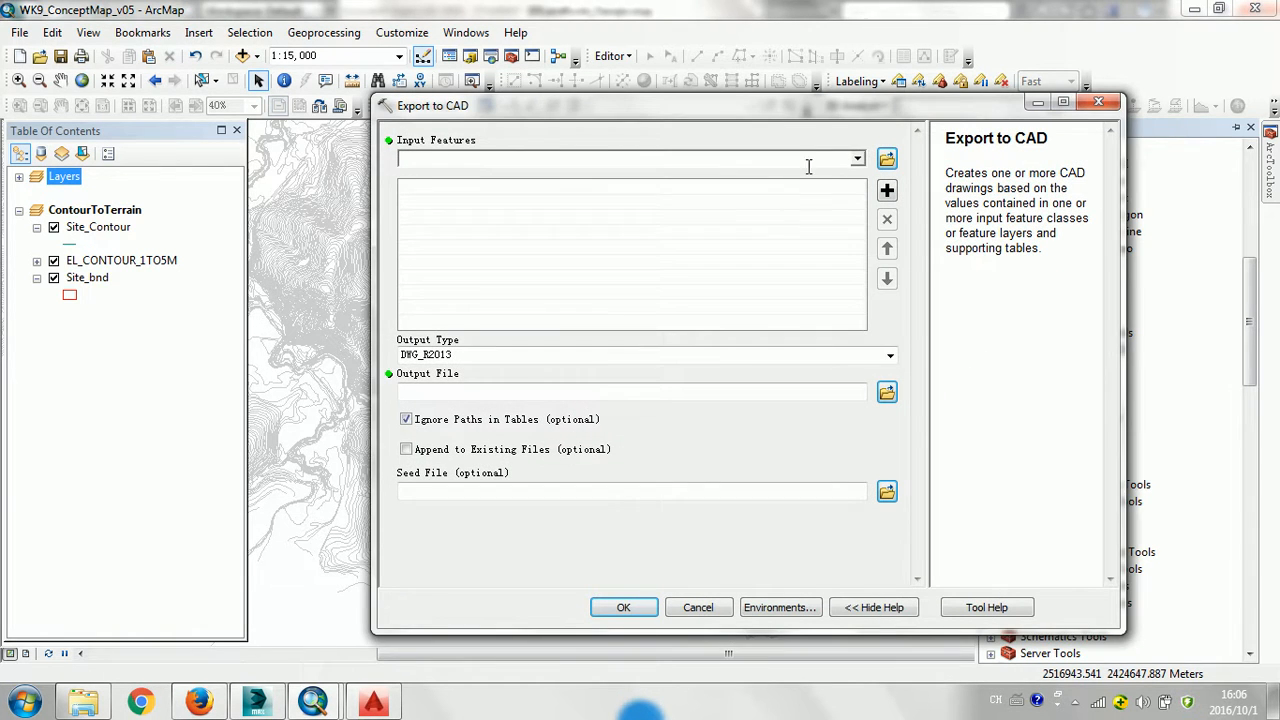
left_click(858, 160)
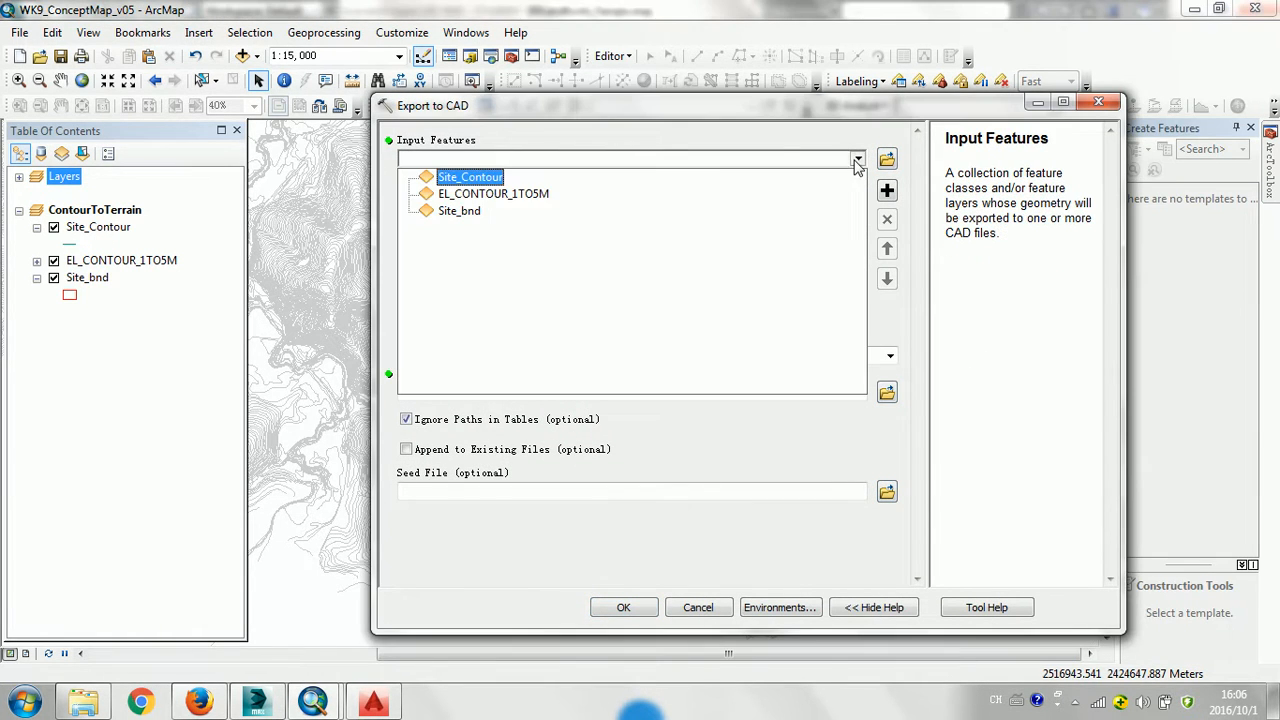
left_click(470, 177)
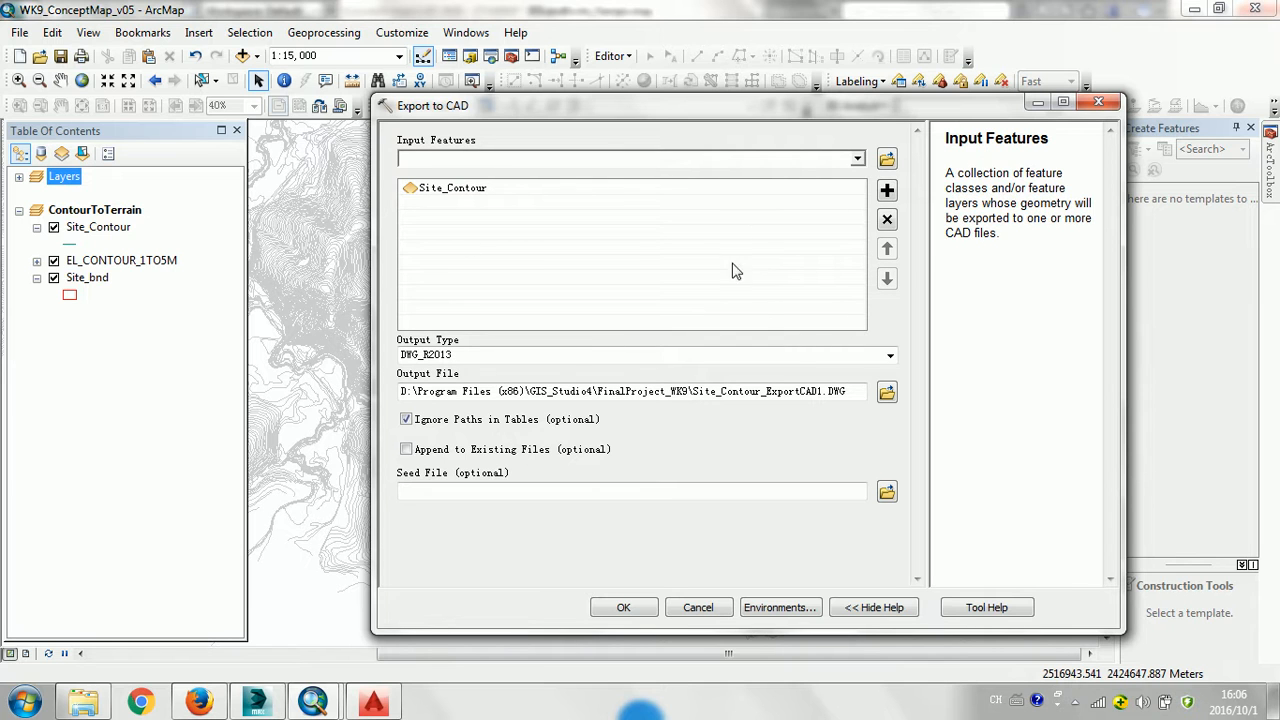
- Set the output file to Site_Contour.DWG in the GISTerrain folder and run the DWG_R2013 export
left_click(887, 392)
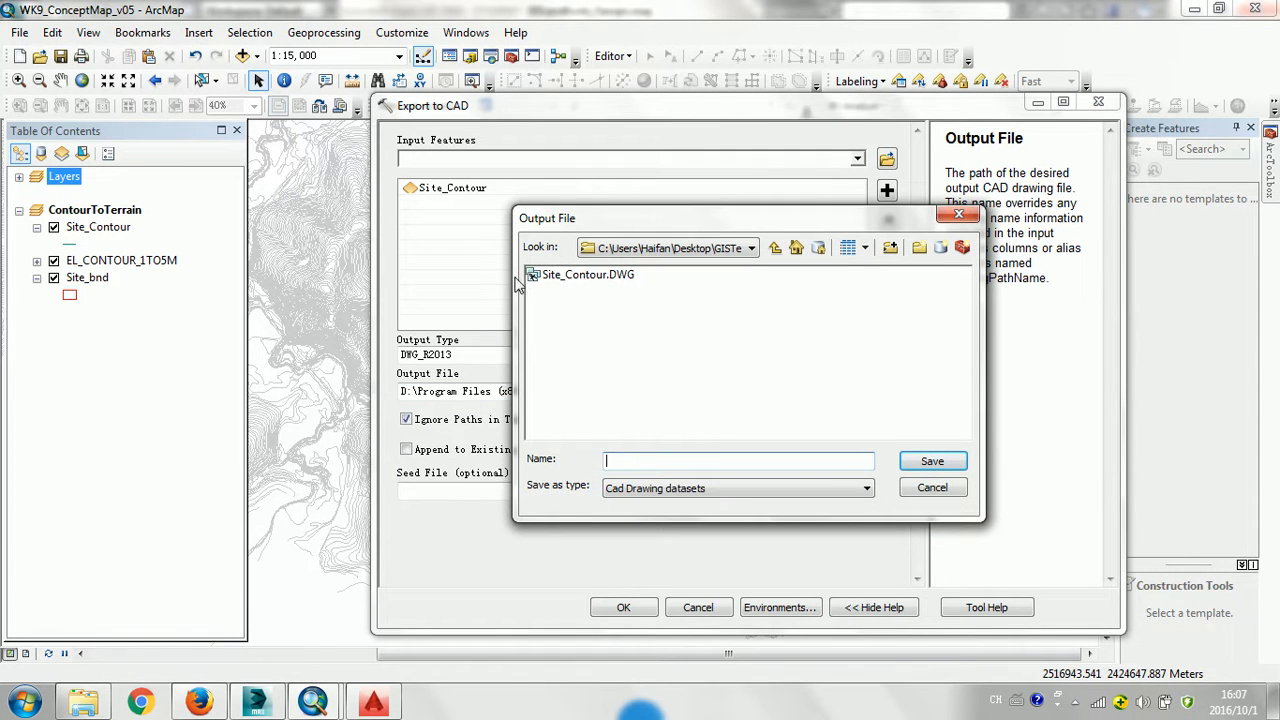
left_click(587, 276)
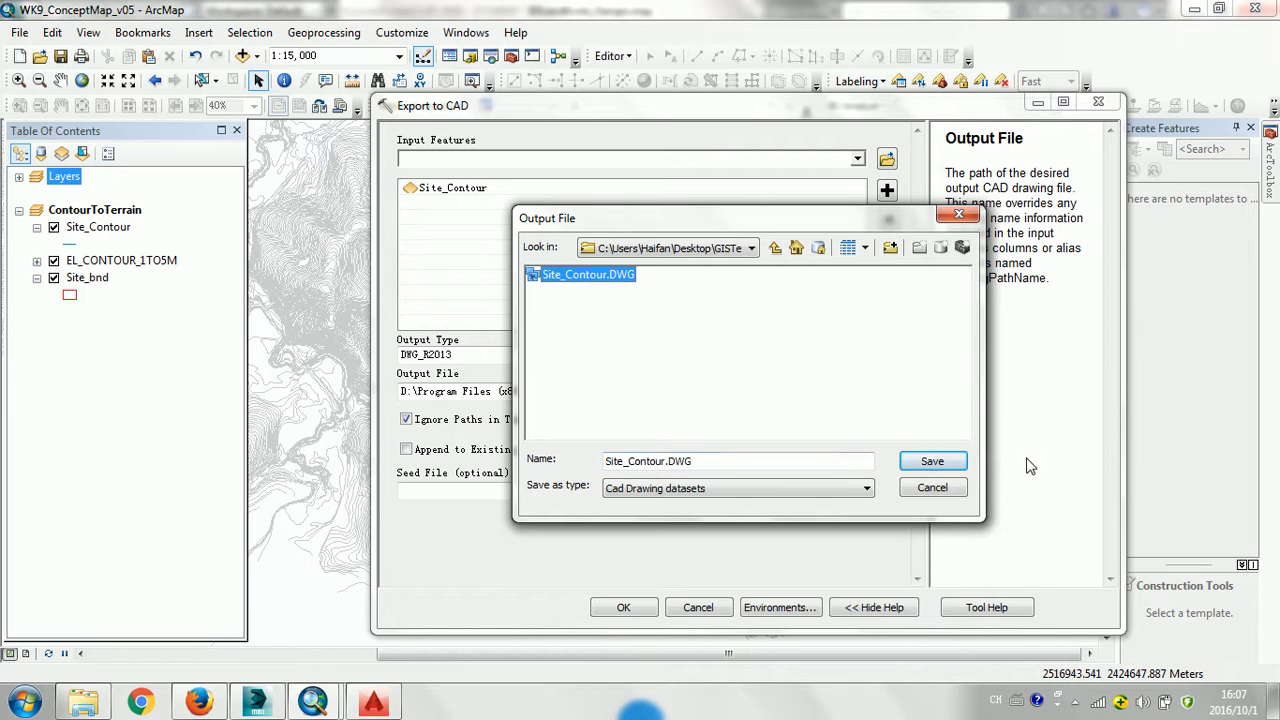
left_click(935, 463)
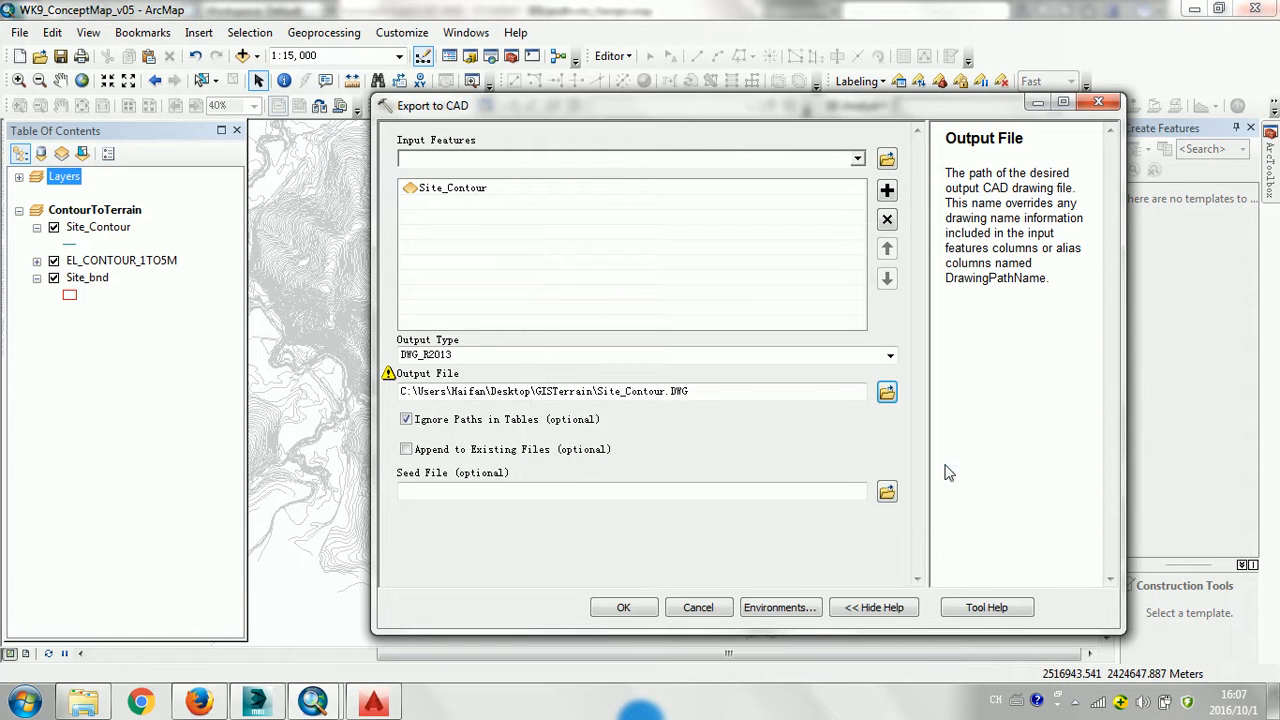
left_click(630, 614)
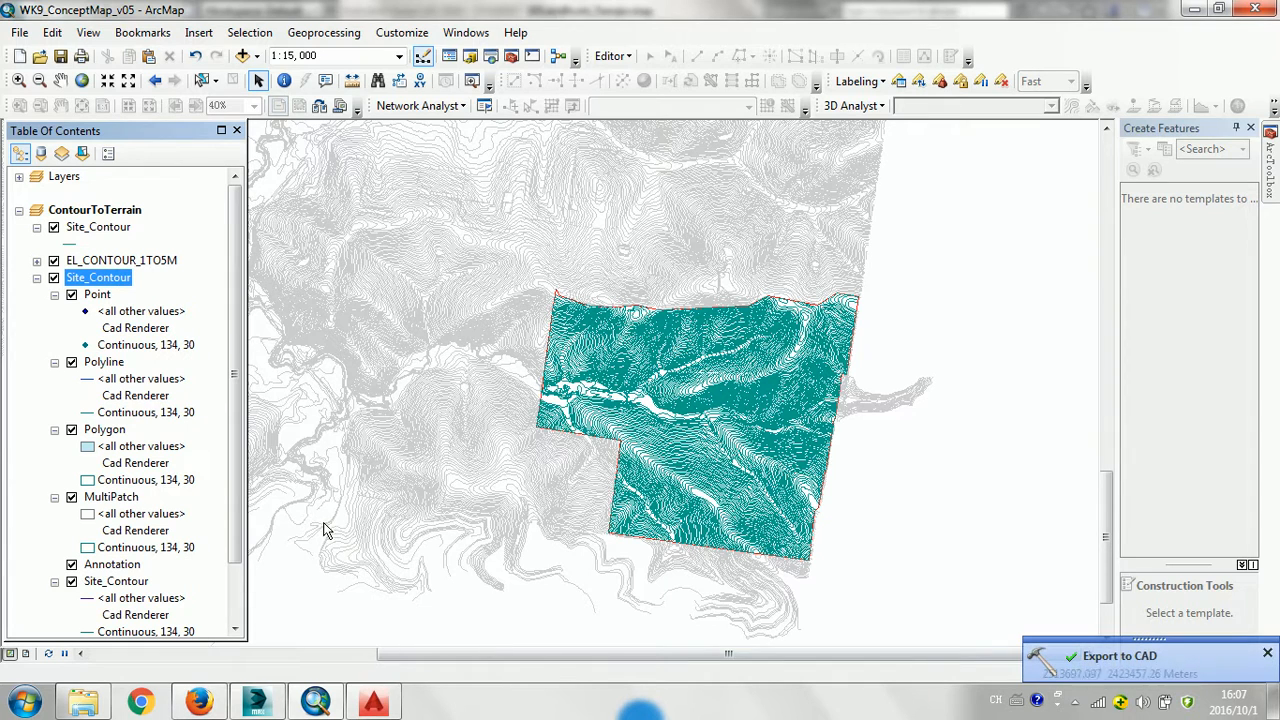
- Switch to AutoCAD, open the Site_Contour drawing from the GISTerrain folder and inspect its contour lines
left_click(376, 704)
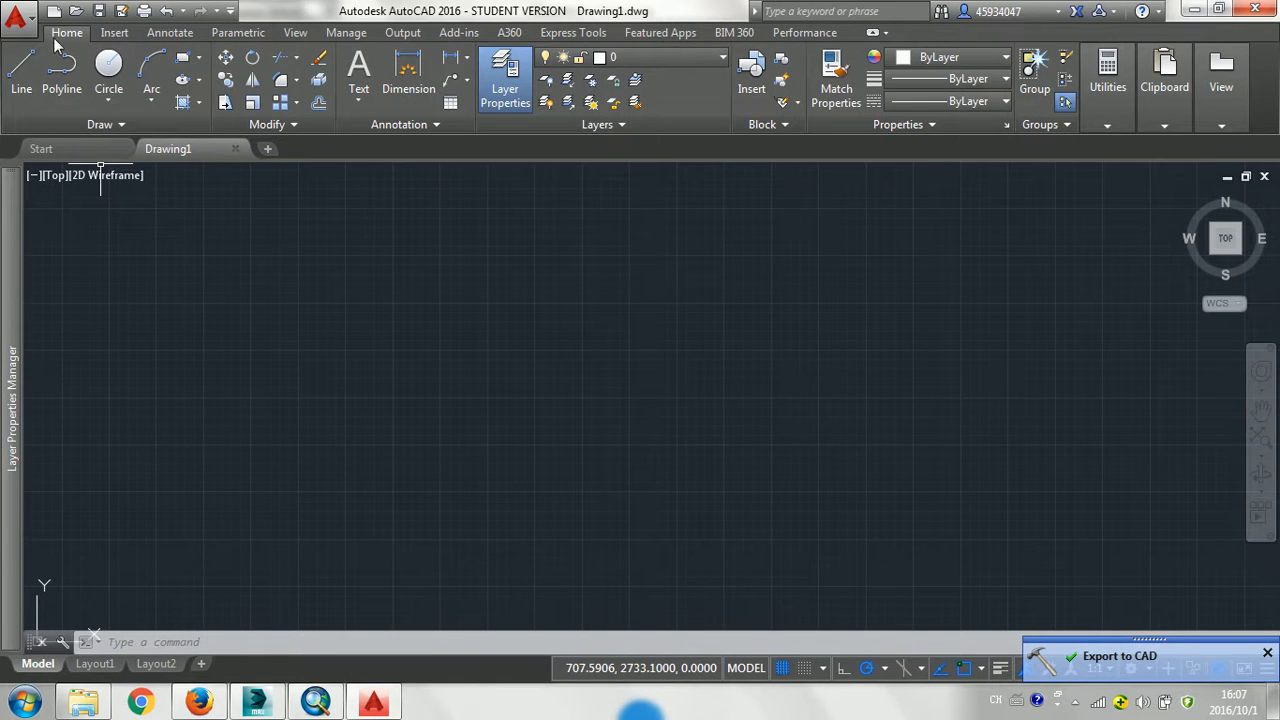
left_click(76, 12)
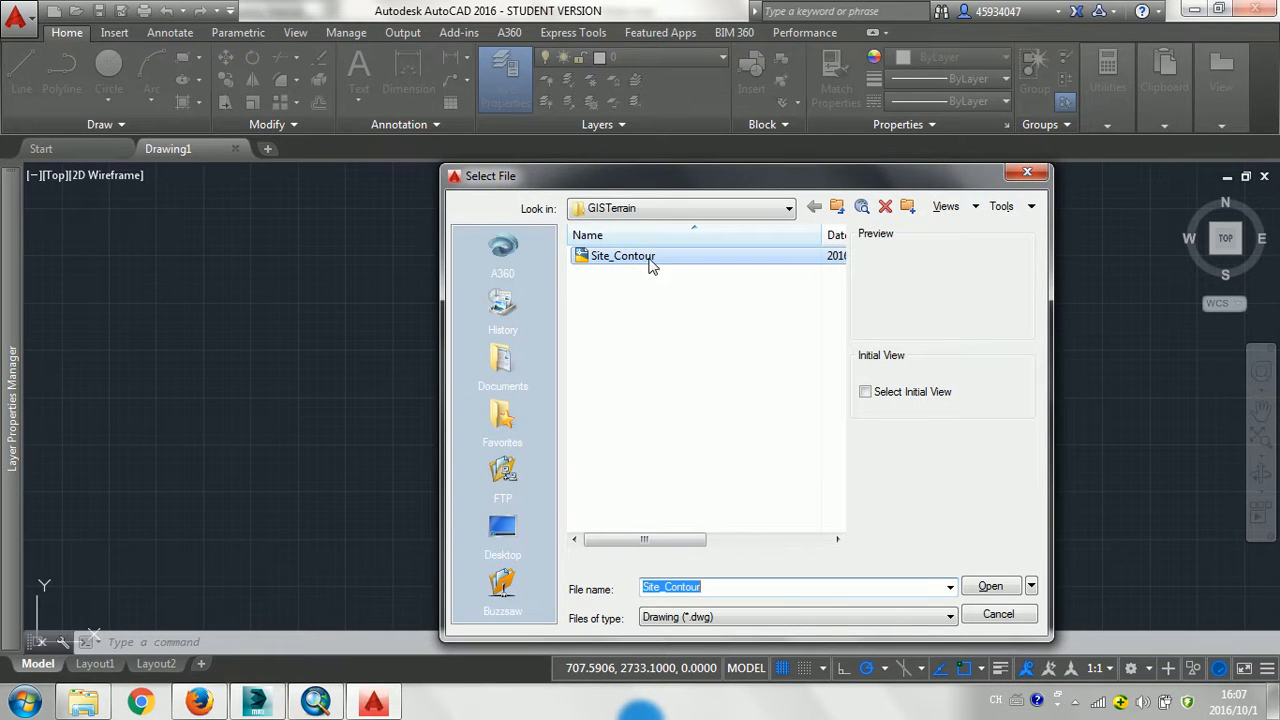
left_click(654, 258)
left_click(986, 592)
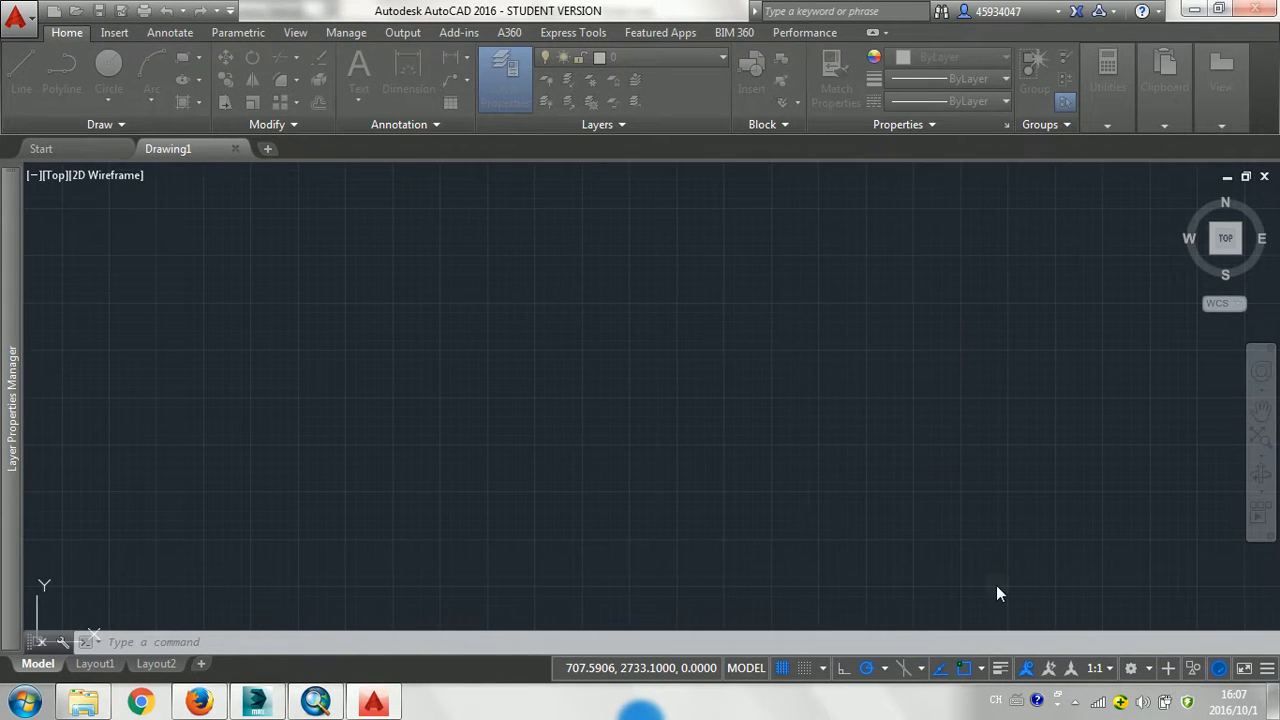
left_click(601, 299)
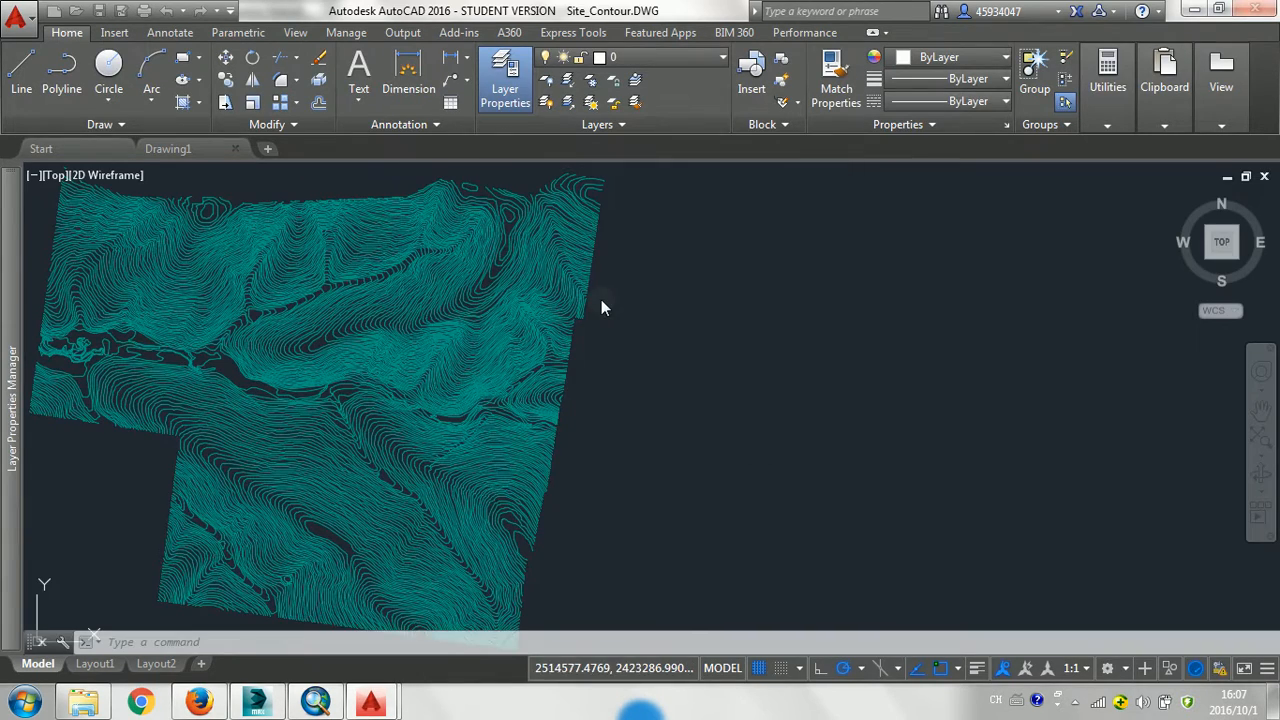
mouse_move(515, 388)
middle_mouse_down()
mouse_move(534, 371)
mouse_move(914, 337)
mouse_move(794, 377)
middle_mouse_up()
scroll(755, 358, "down", 3)
scroll(756, 358, "up", 5)
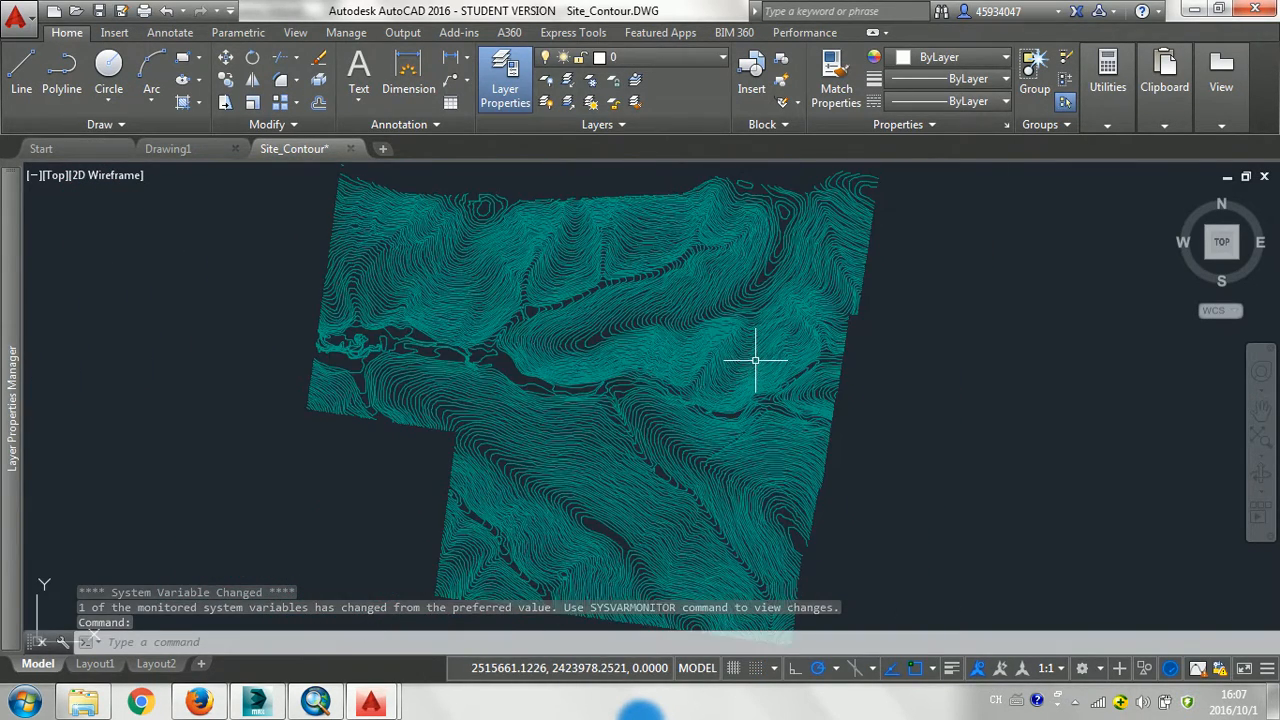
scroll(752, 375, "down", 3)
middle_click_drag(752, 375, 743, 355)
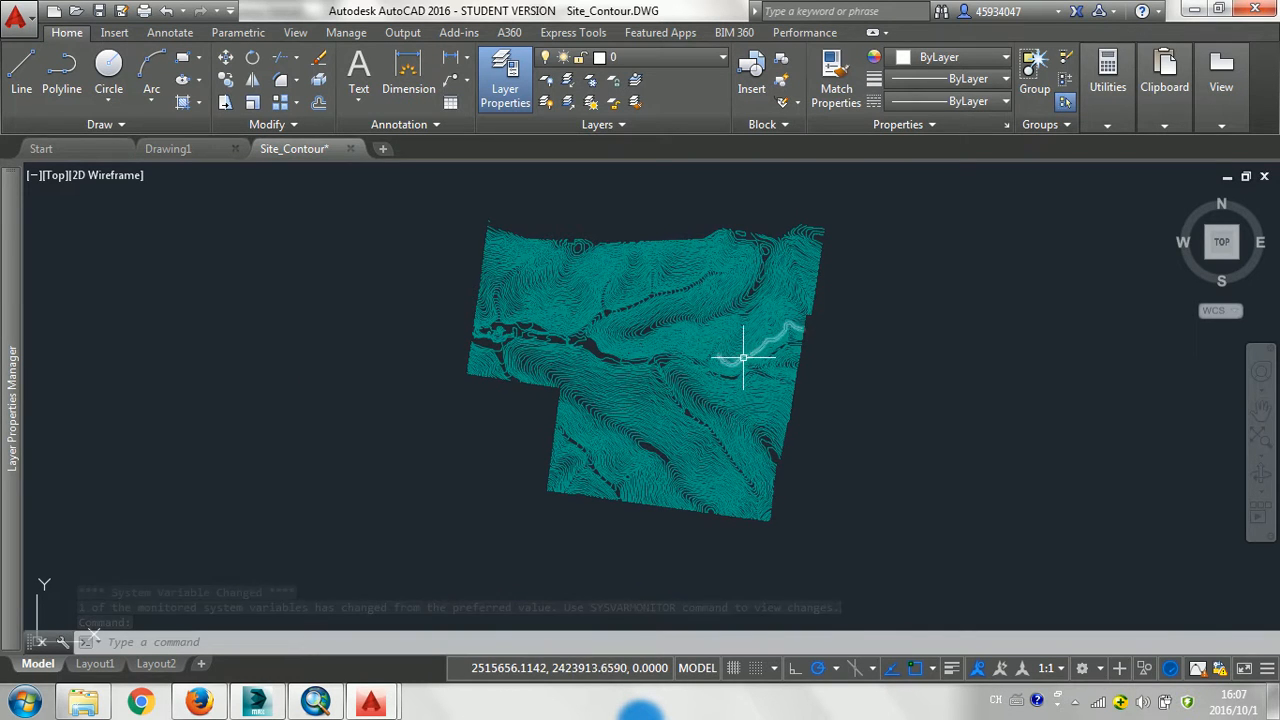
- Switch to 3ds Max, reset the scene without saving changes and maximize the perspective viewport
left_click(272, 703)
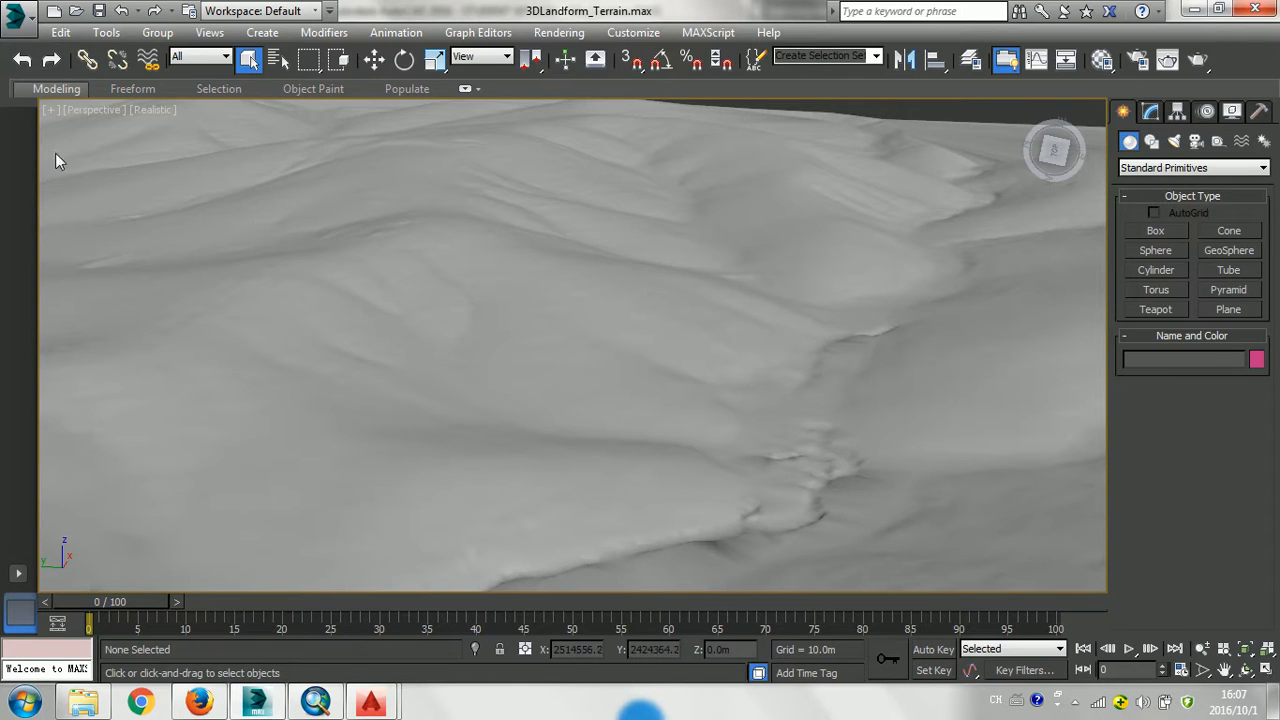
left_click(16, 13)
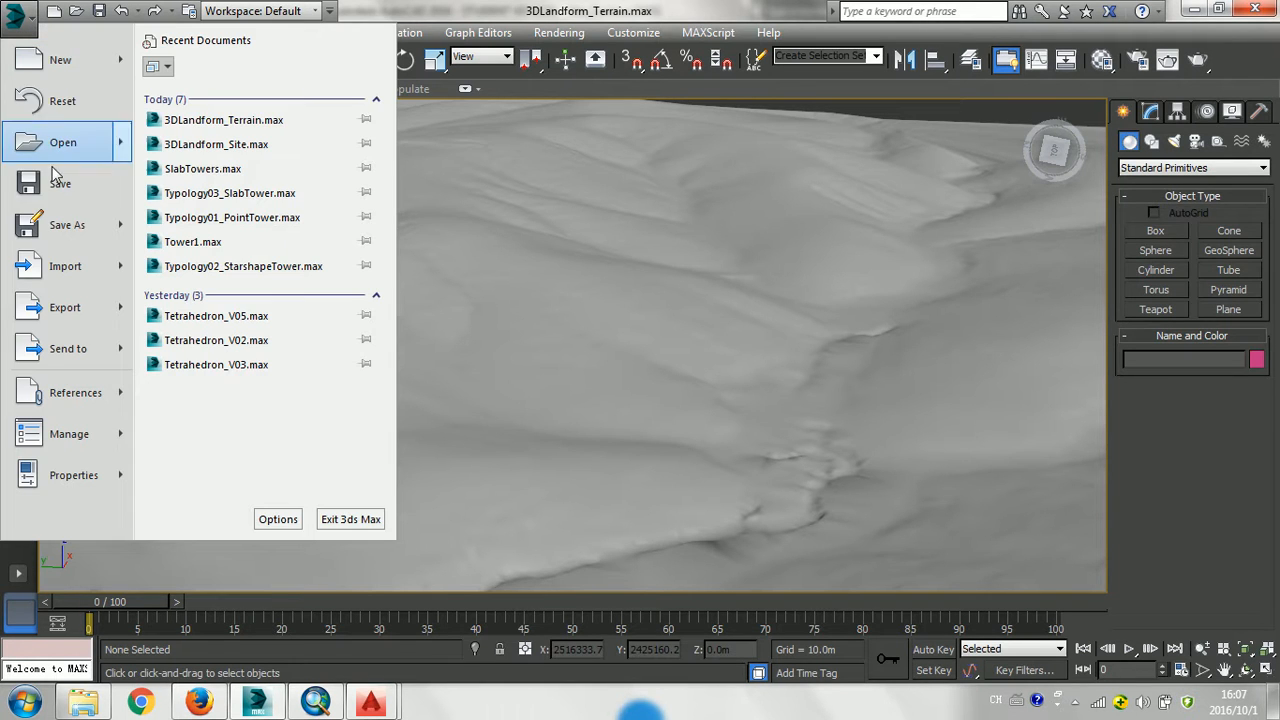
left_click(65, 111)
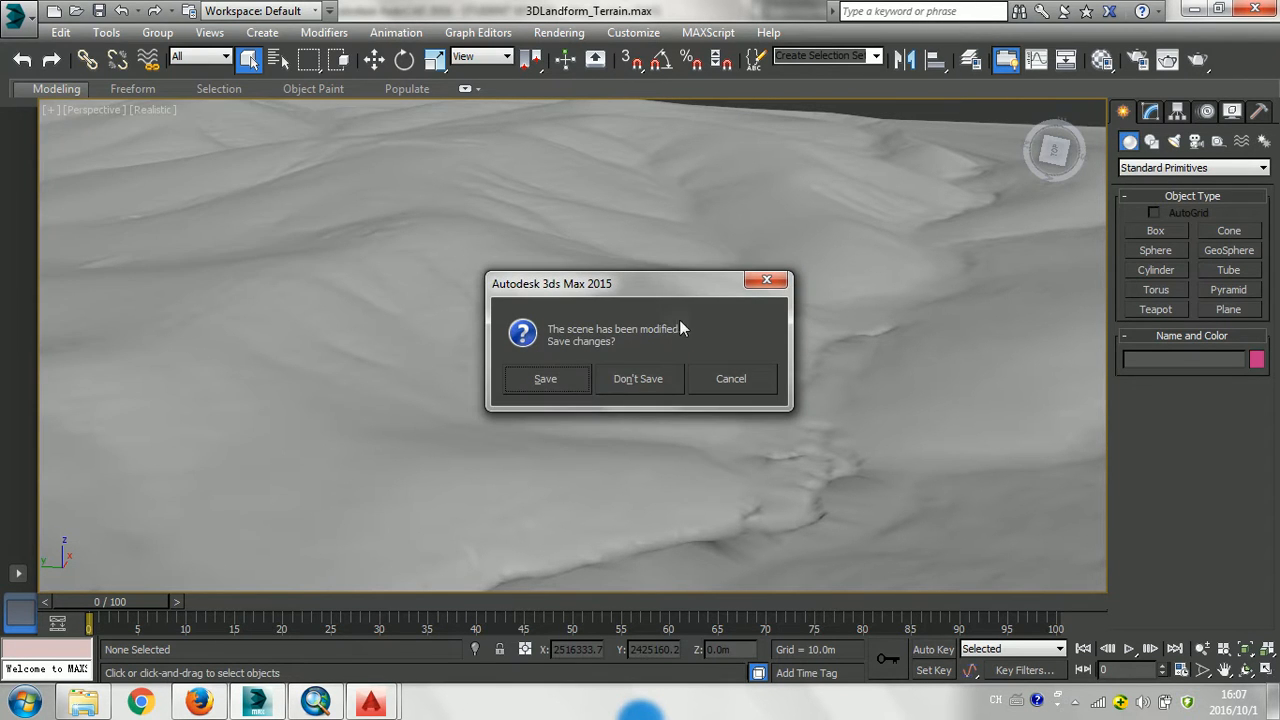
left_click(638, 378)
left_click(596, 379)
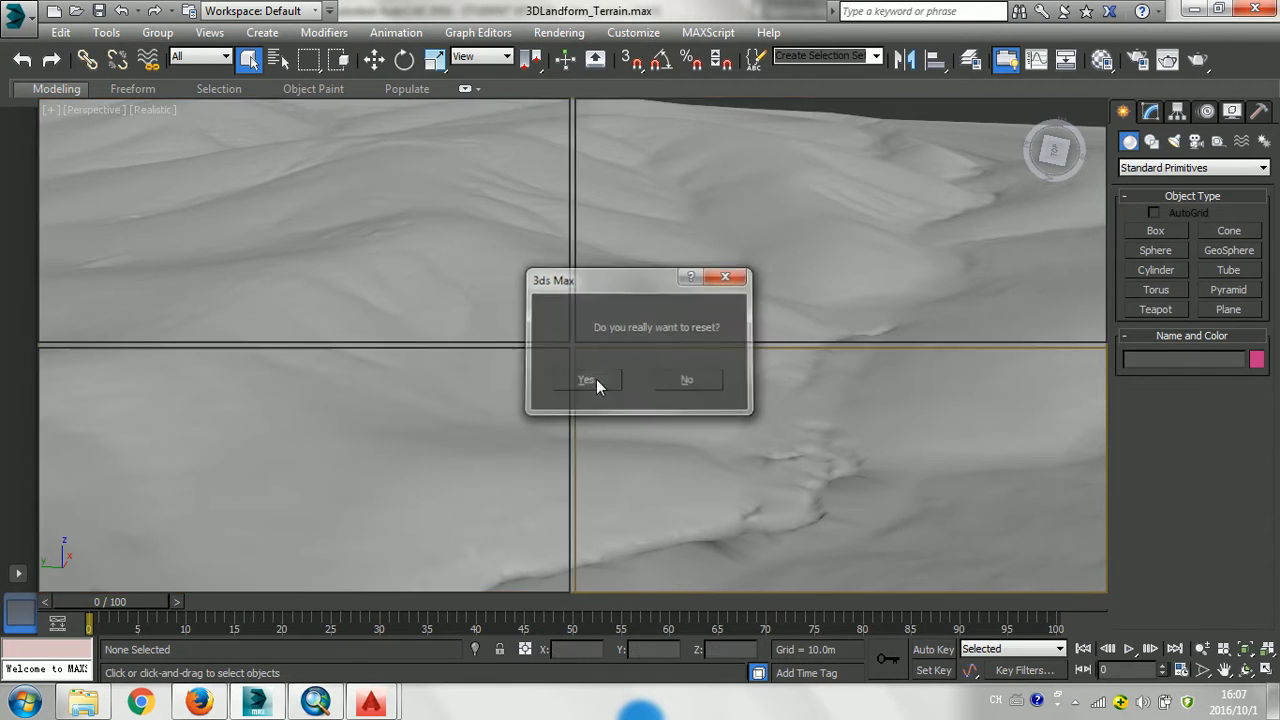
left_click(1266, 669)
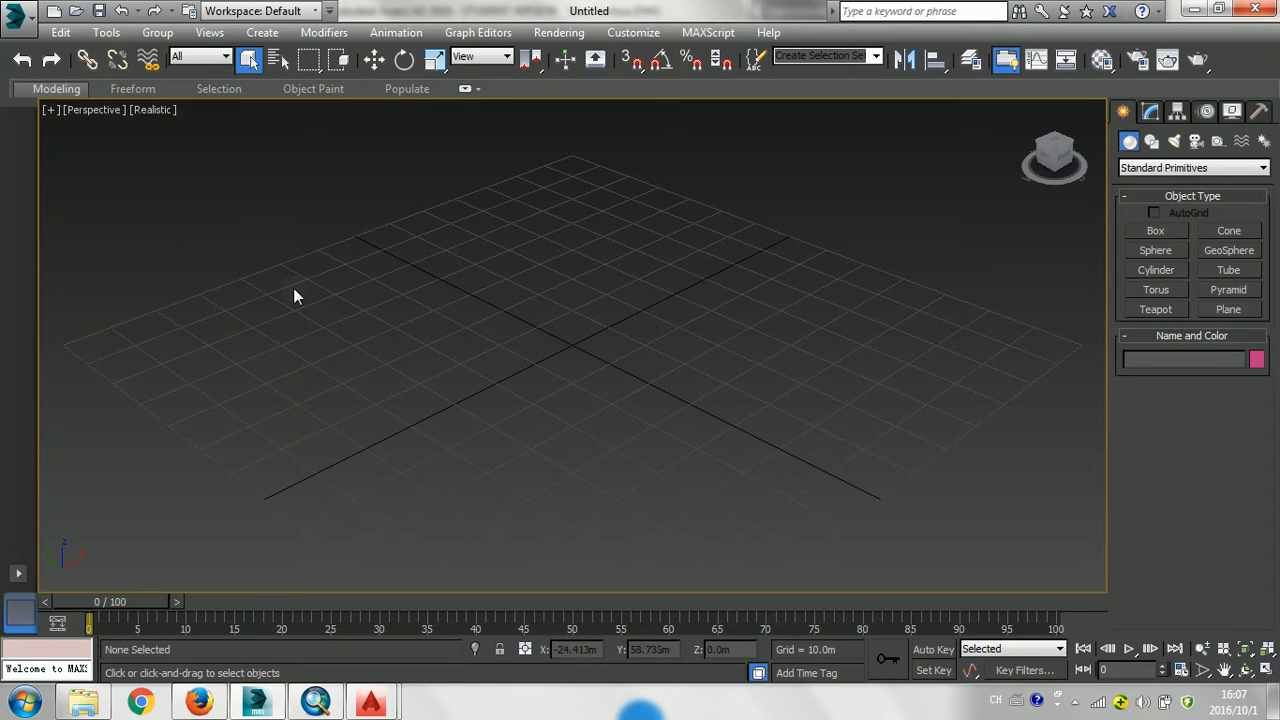
- Import Site_Contour.DWG from the GISTerrain folder on the Desktop into the empty scene
left_click(18, 16)
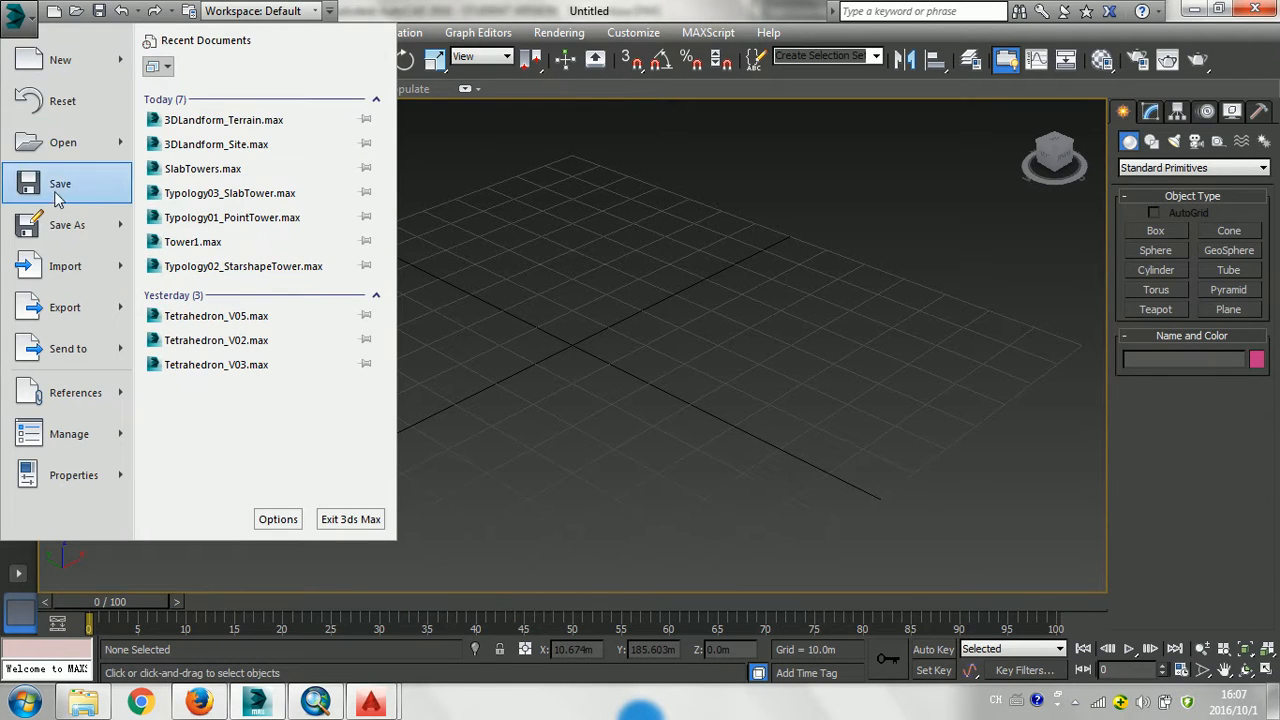
mouse_move(57, 266)
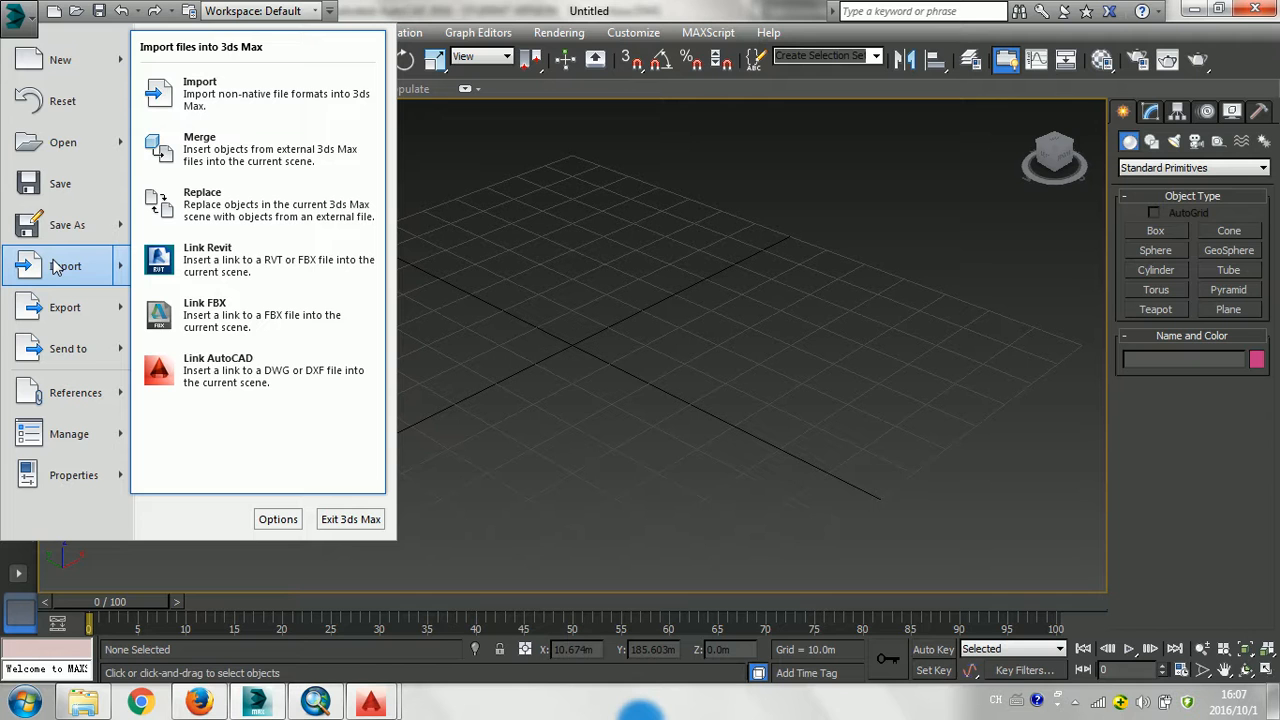
left_click(57, 266)
left_click(54, 176)
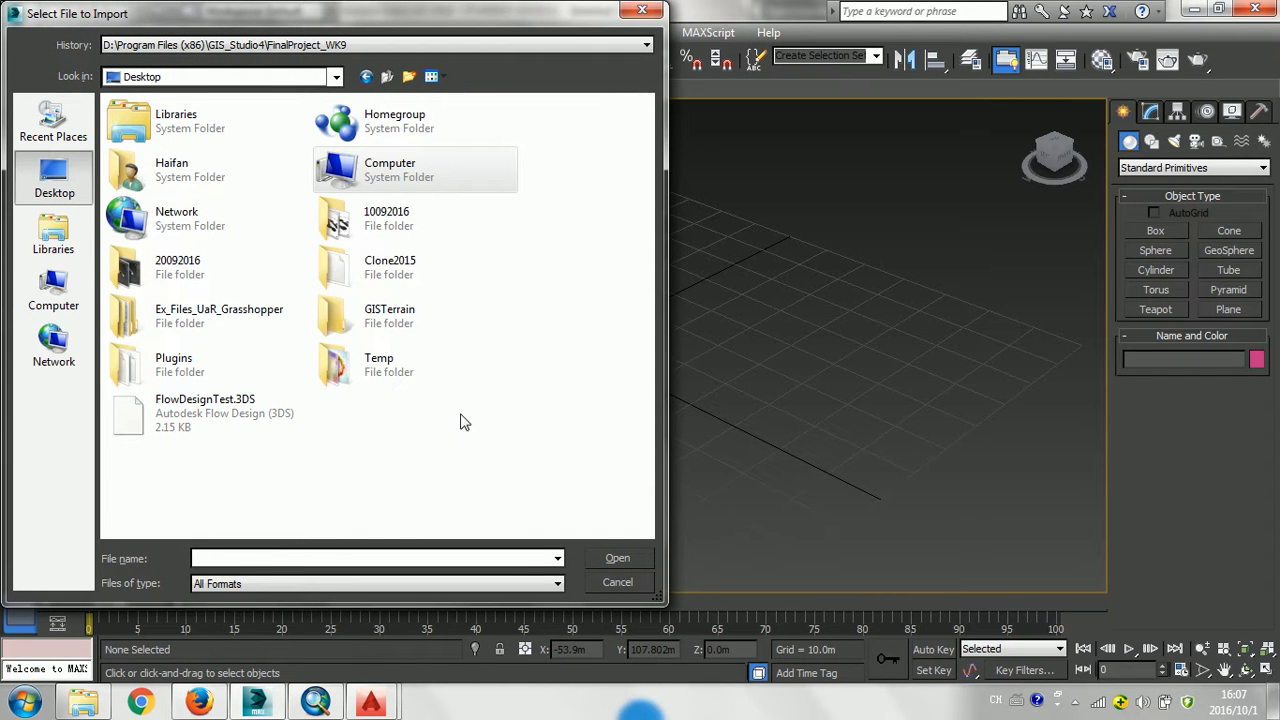
double_click(338, 316)
left_click(183, 126)
left_click(617, 558)
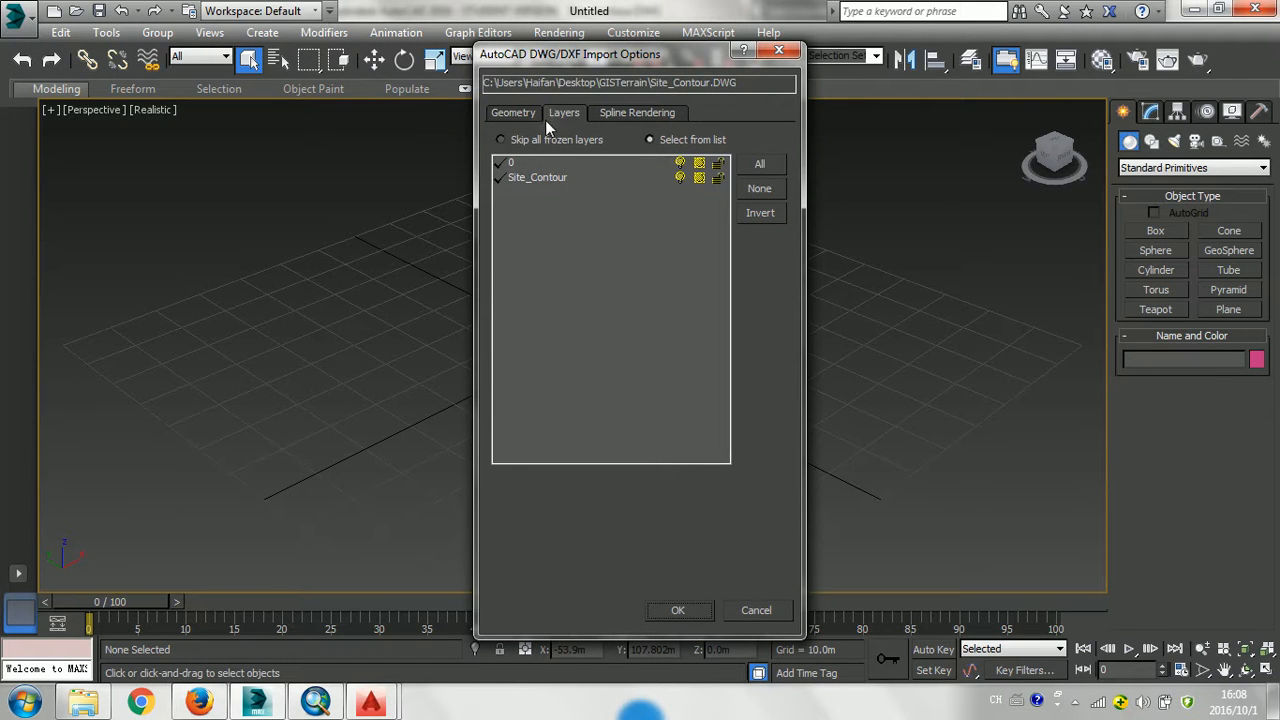
- Set the incoming file units to Meters in the DWG import options and complete the contour import
left_click(762, 189)
left_click(512, 113)
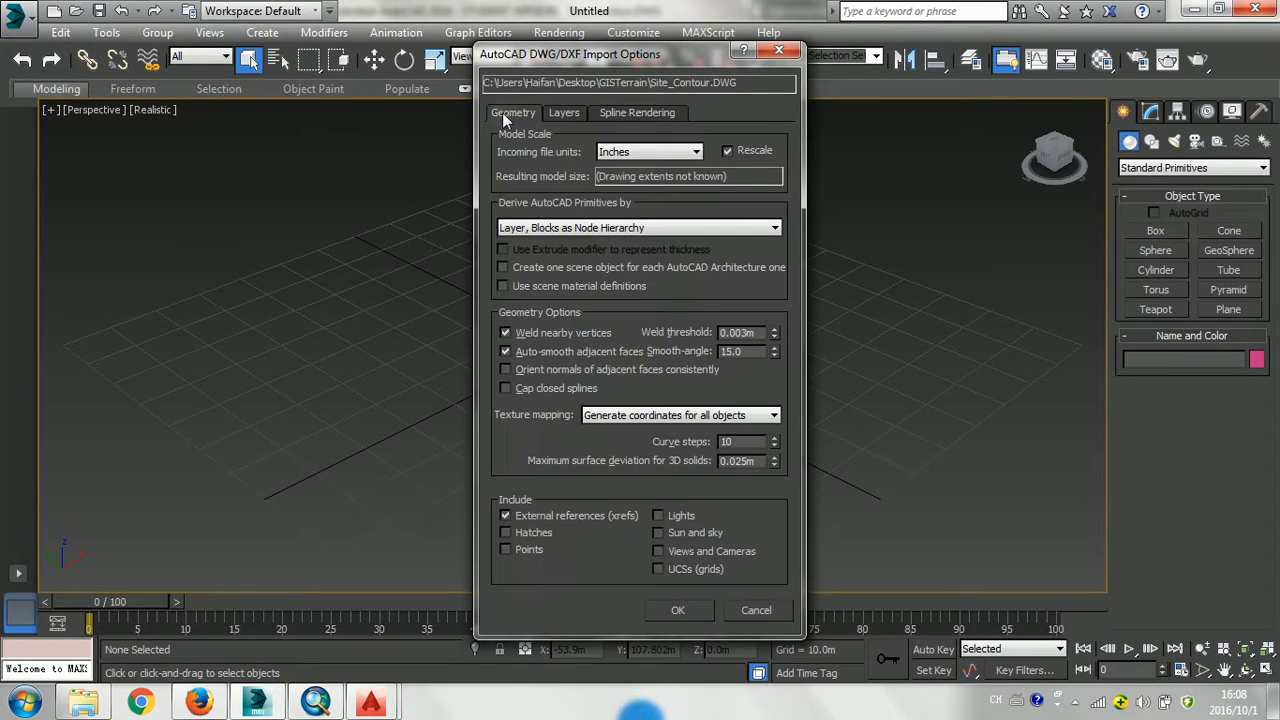
left_click(697, 152)
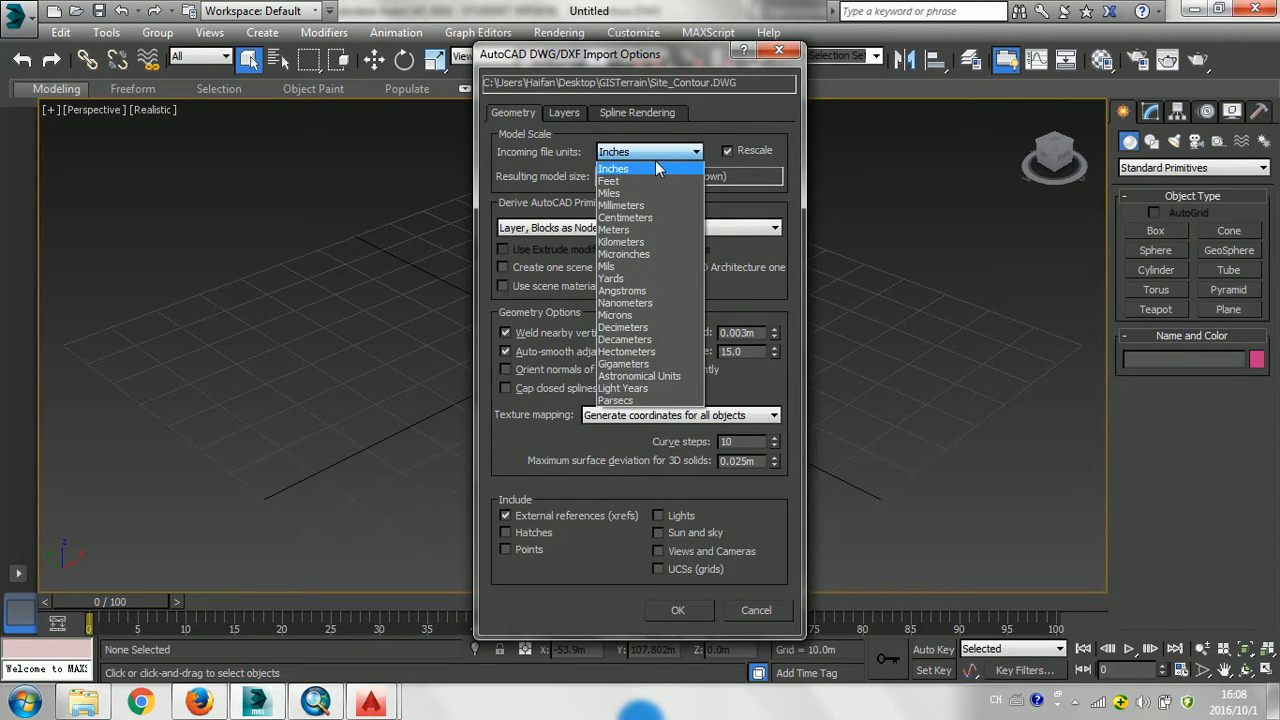
left_click(641, 205)
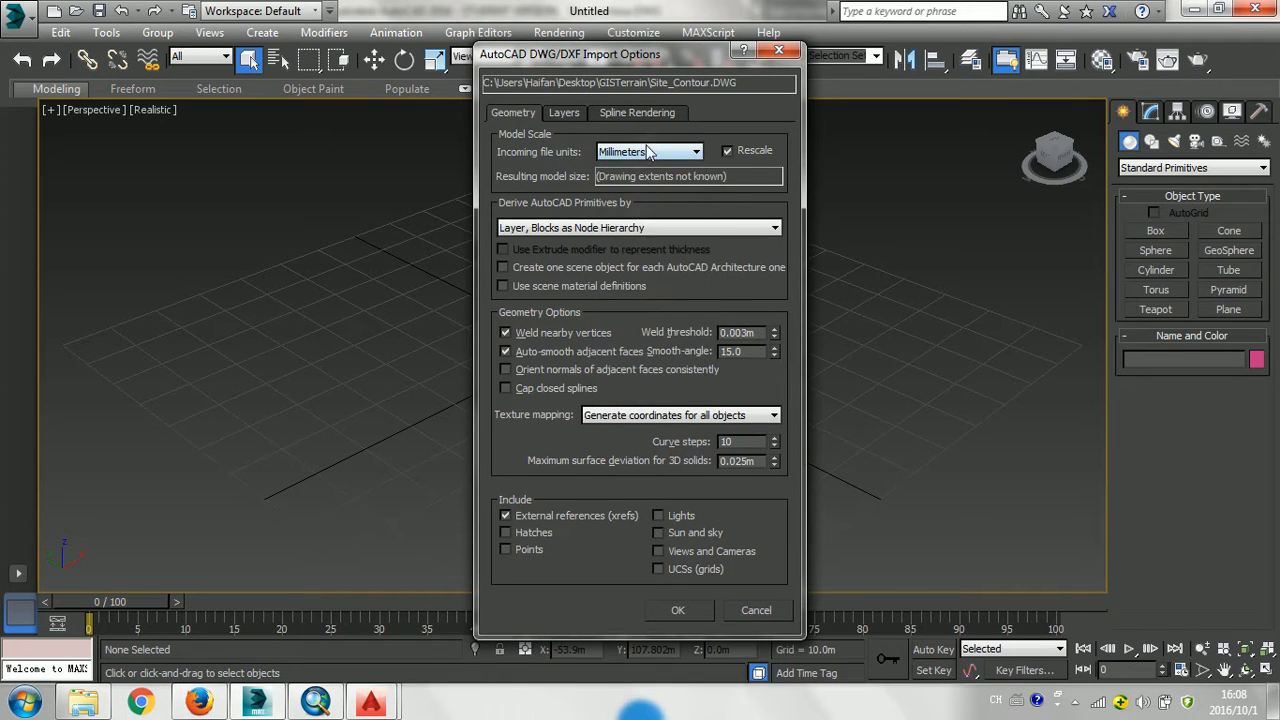
left_click(643, 154)
left_click(651, 230)
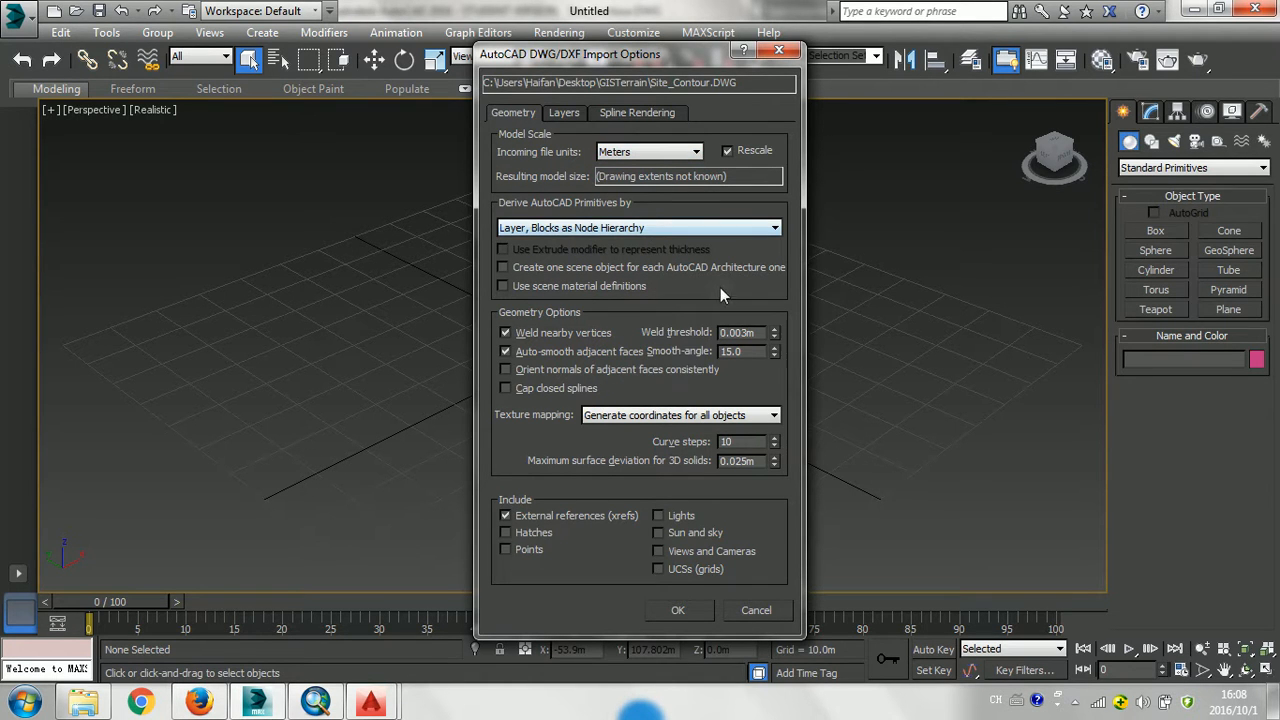
left_click(678, 611)
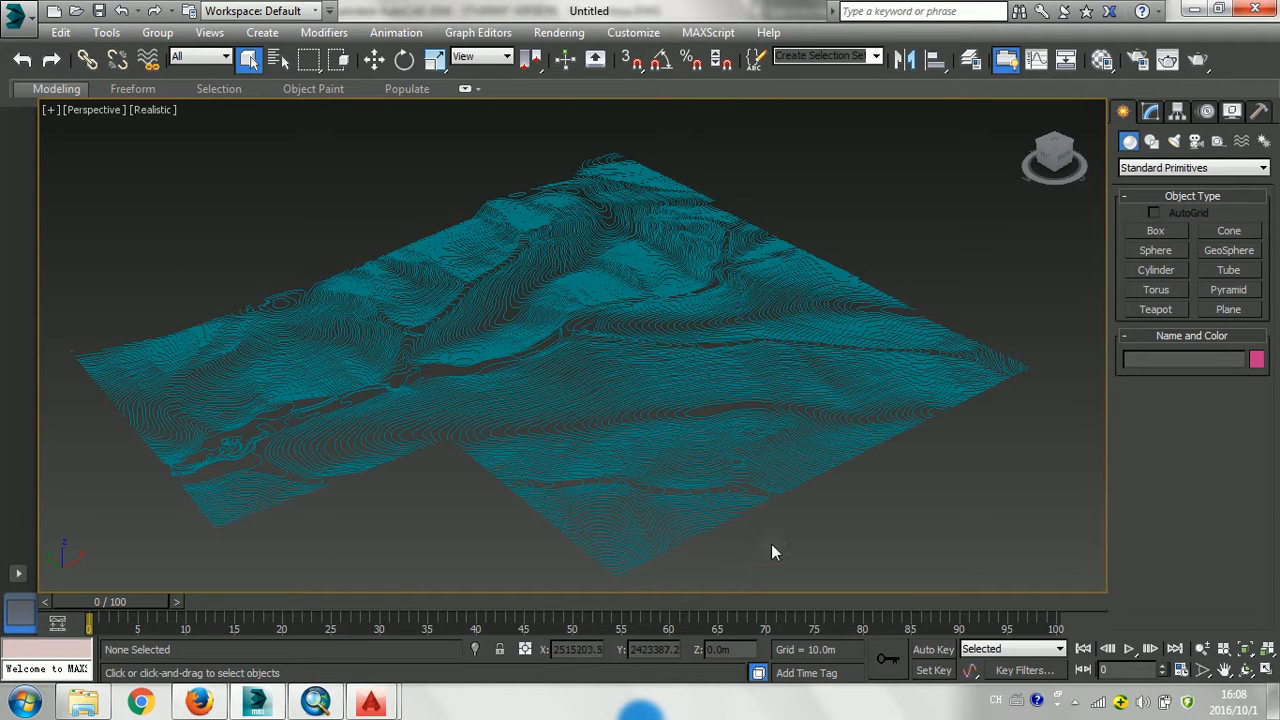
- Select the imported Site_Contour lines and create a Terrain compound object from them
left_click(937, 397)
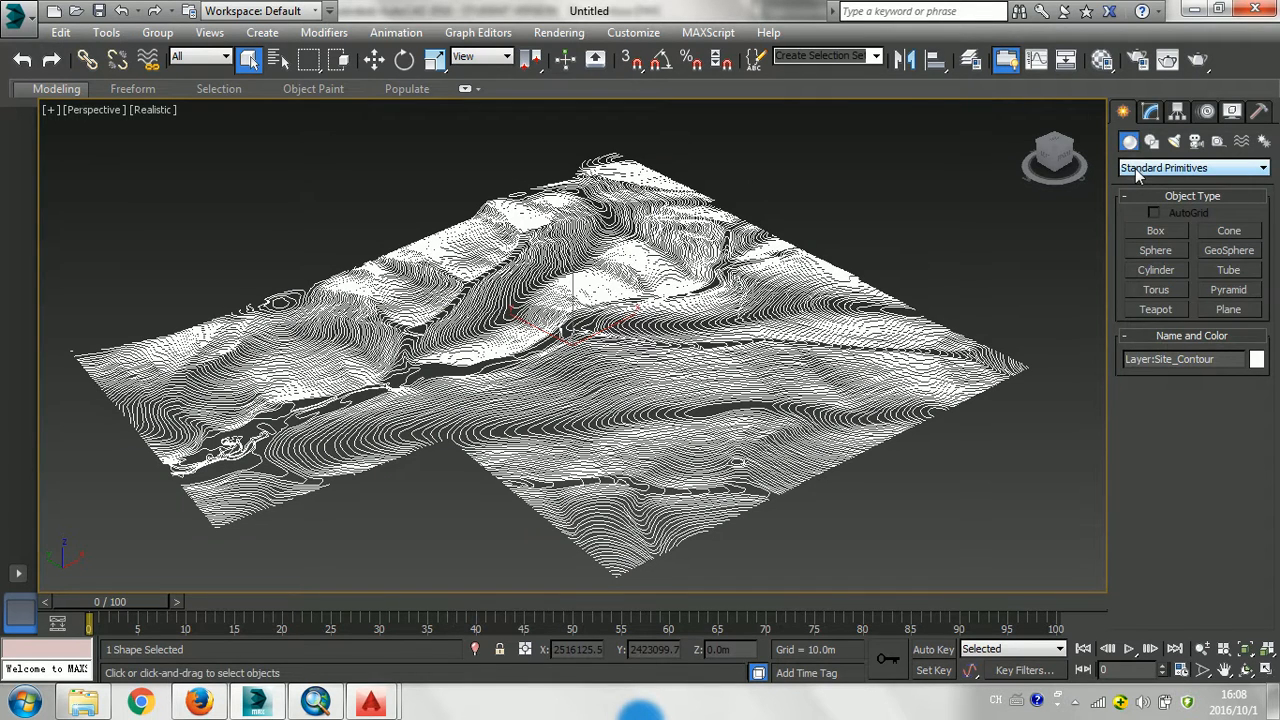
left_click(1151, 141)
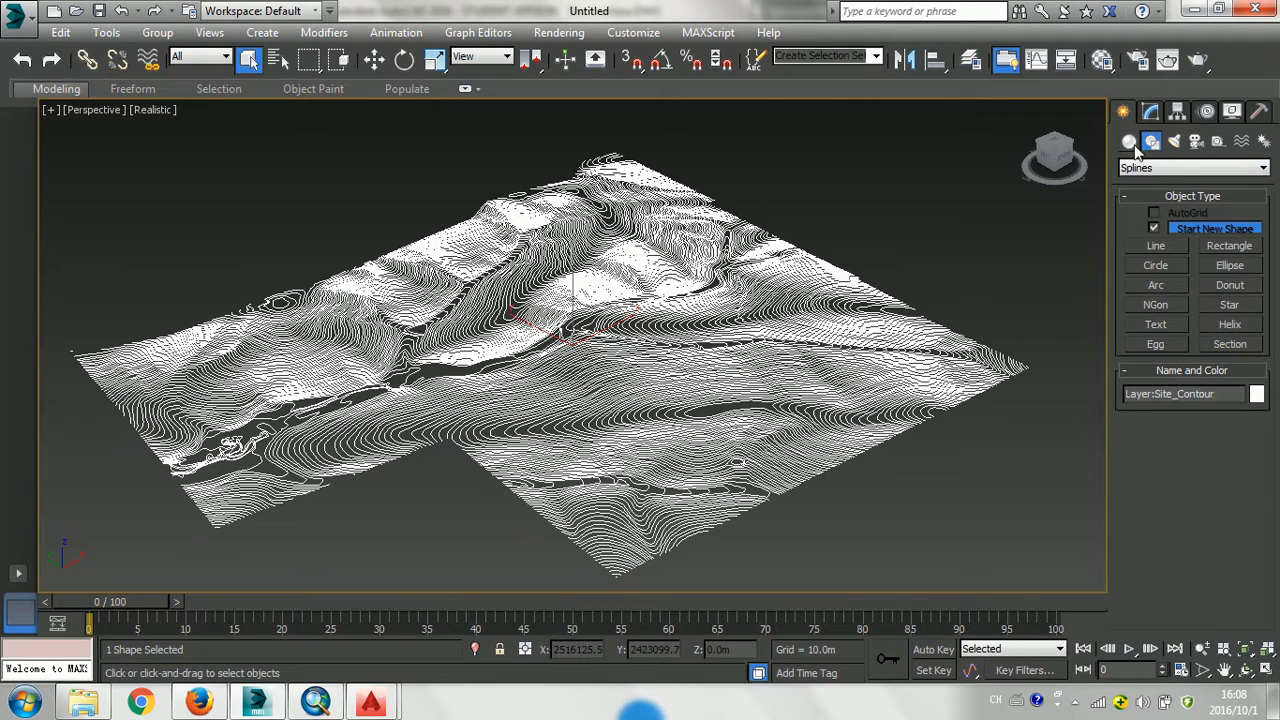
left_click(1129, 142)
left_click(1147, 168)
left_click(1147, 209)
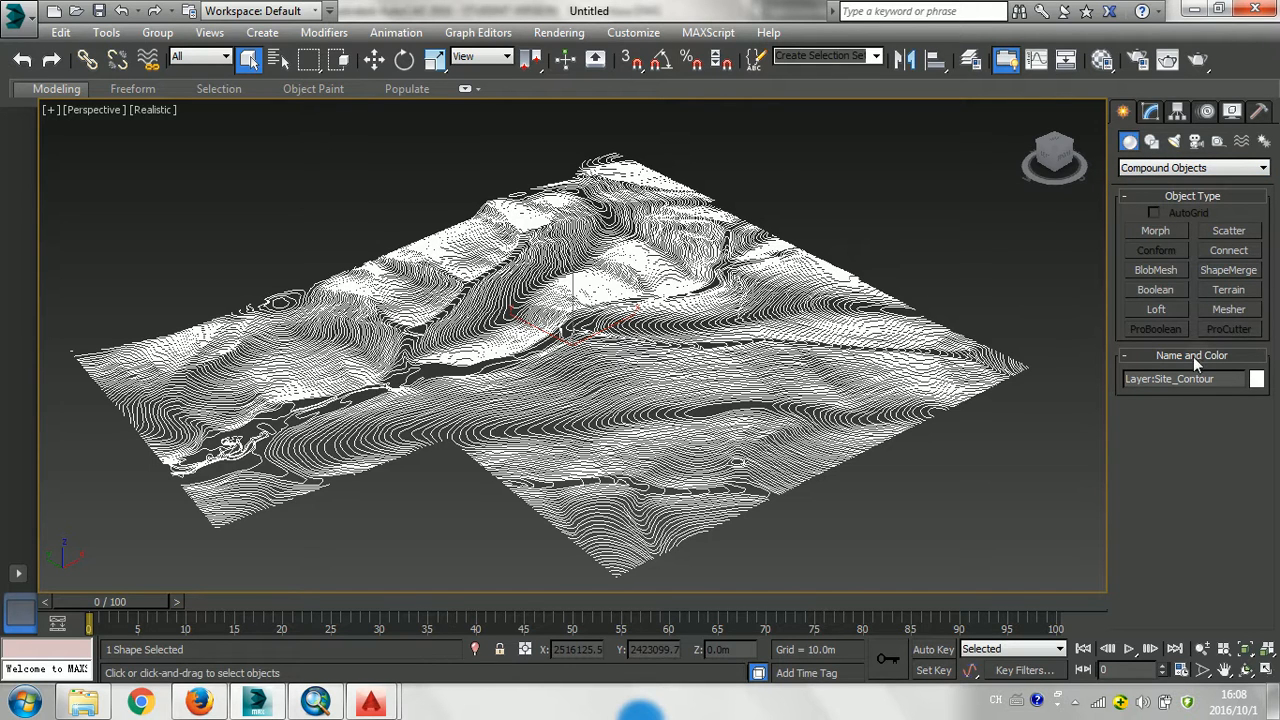
left_click(1225, 293)
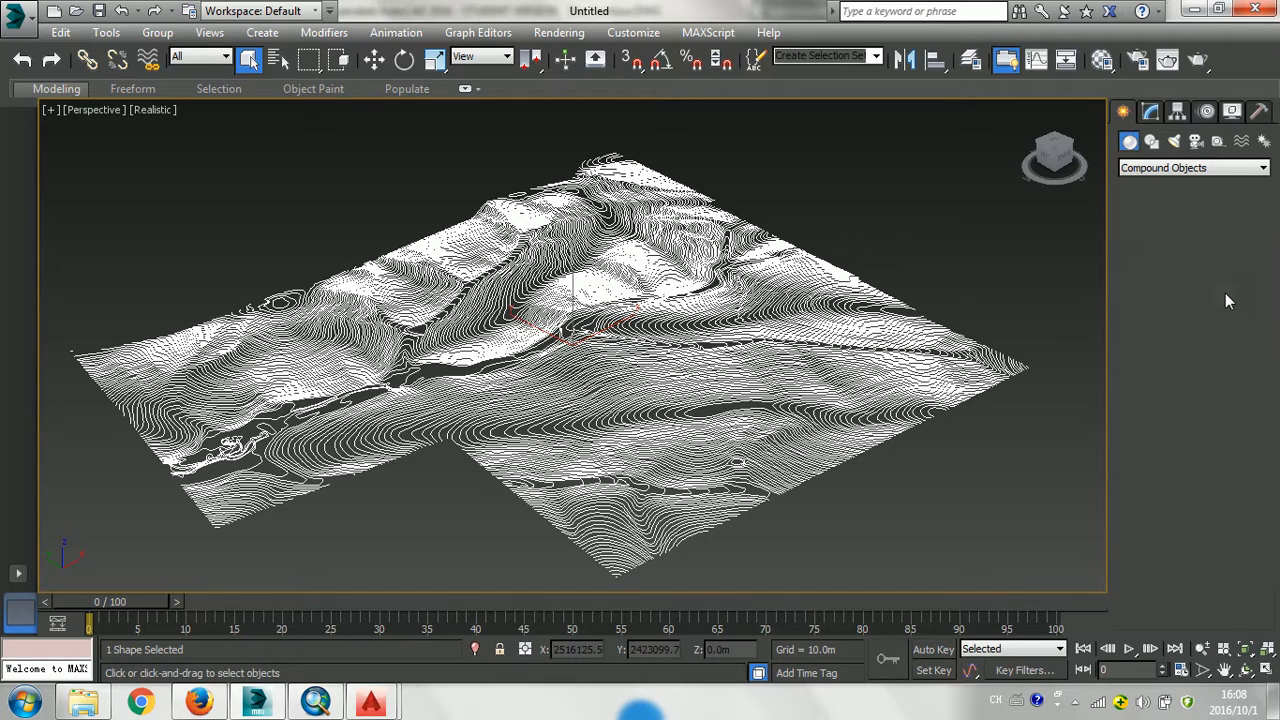
middle_click_drag(856, 446, 826, 408, "alt")
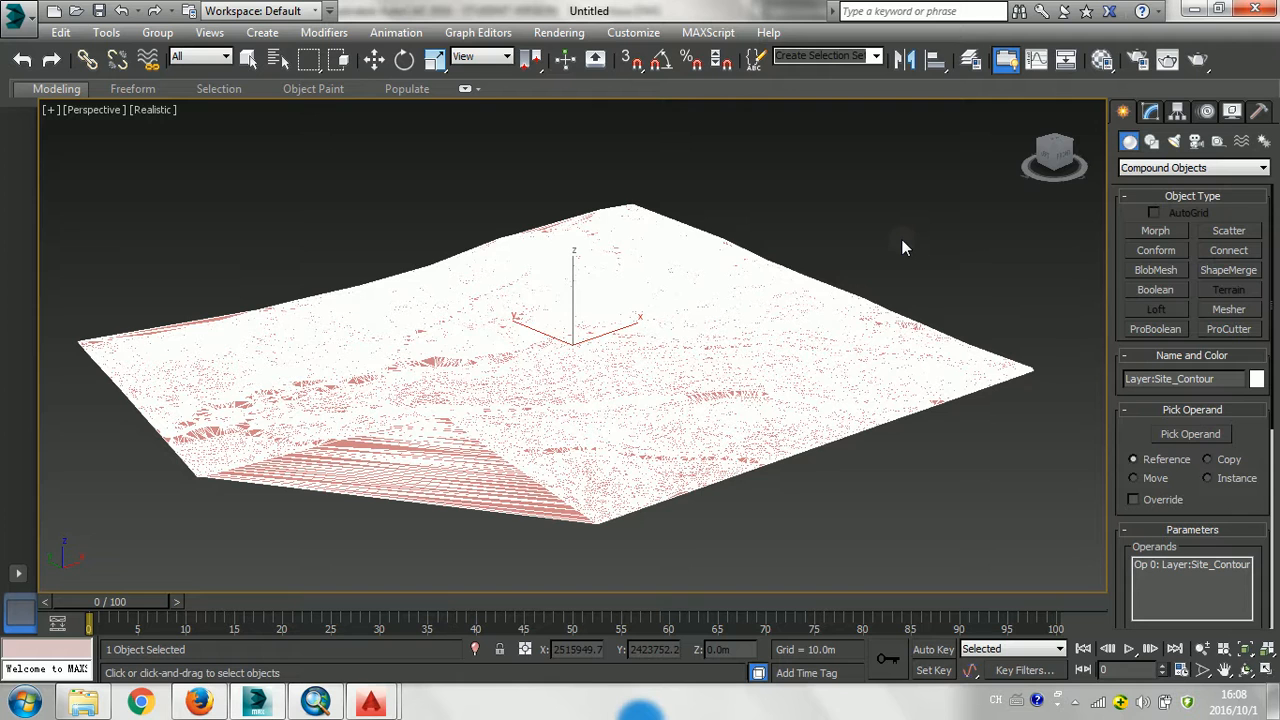
- Deselect the terrain and examine its surface up close from several low angles
left_click(249, 59)
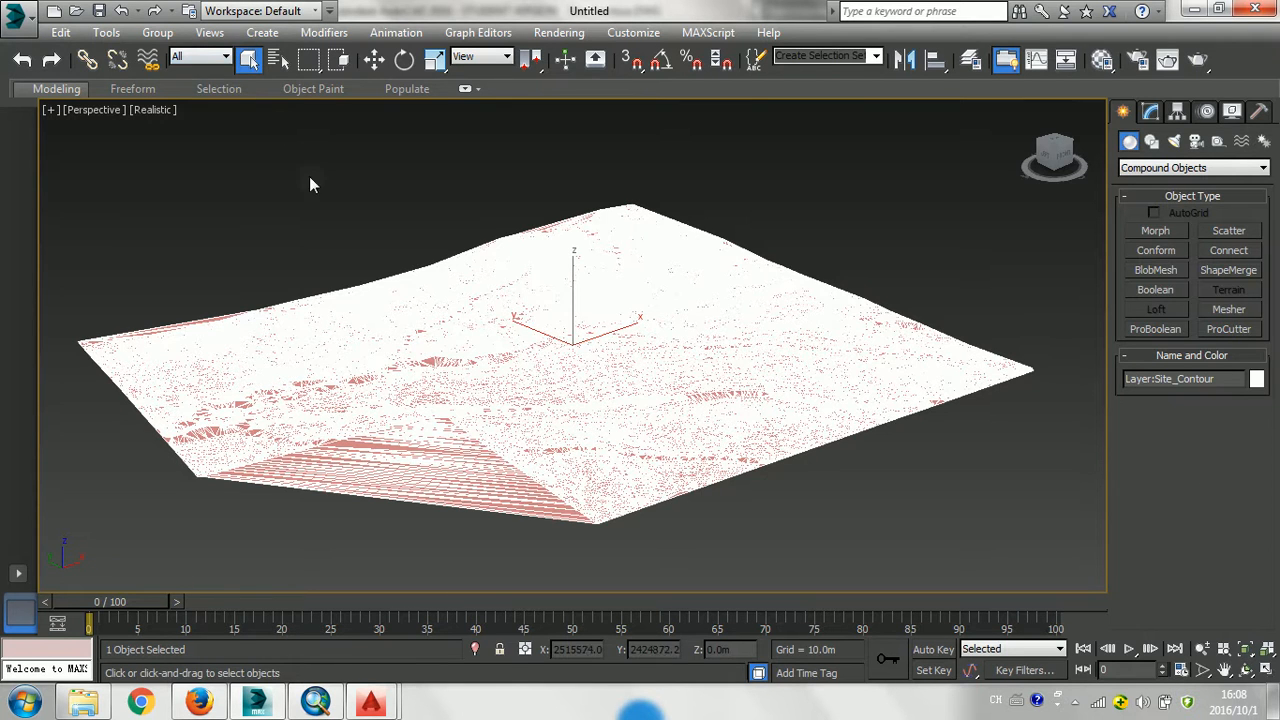
left_click(439, 251)
scroll(514, 306, "up", 3)
middle_click_drag(514, 306, 563, 317, "alt")
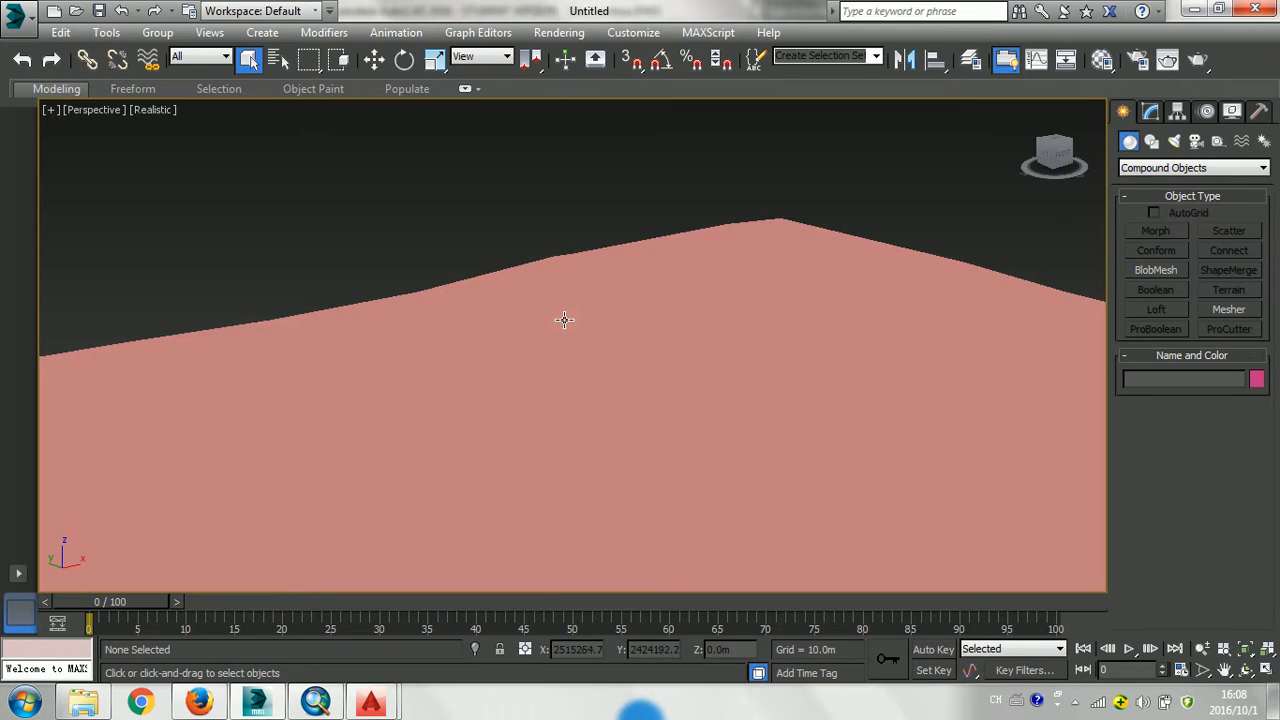
scroll(564, 319, "up", 2)
mouse_move(598, 357)
middle_mouse_down("alt")
mouse_move(629, 337)
mouse_move(677, 351)
mouse_move(612, 348)
middle_mouse_up("alt")
key("alt")
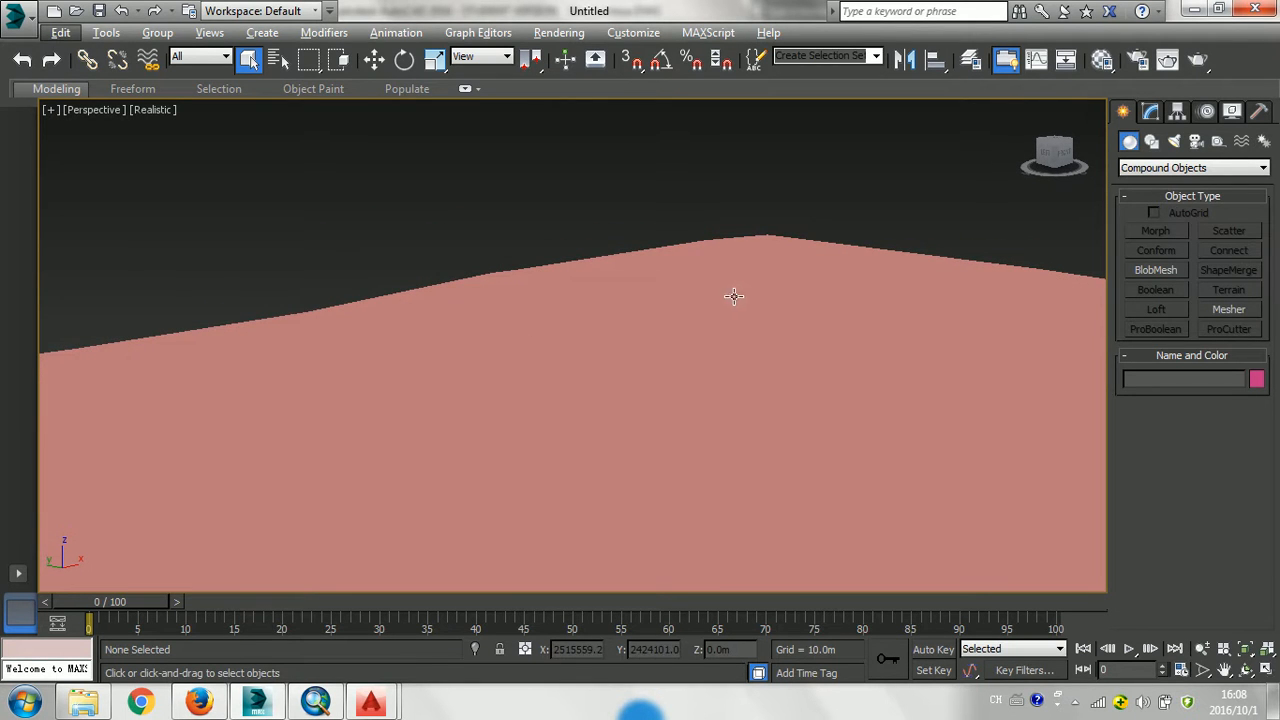
- Switch to the Site_Contour drawing in AutoCAD and check the contours' heights in the Front view
mouse_move(363, 708)
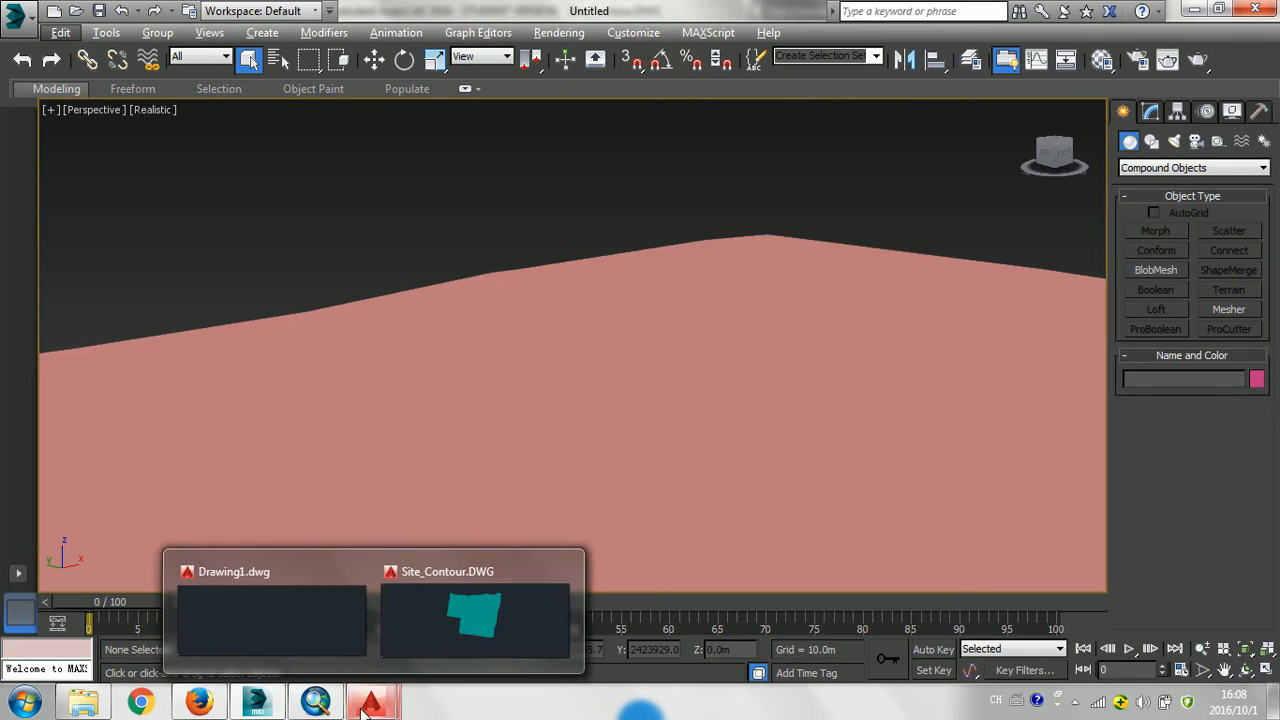
left_click(457, 615)
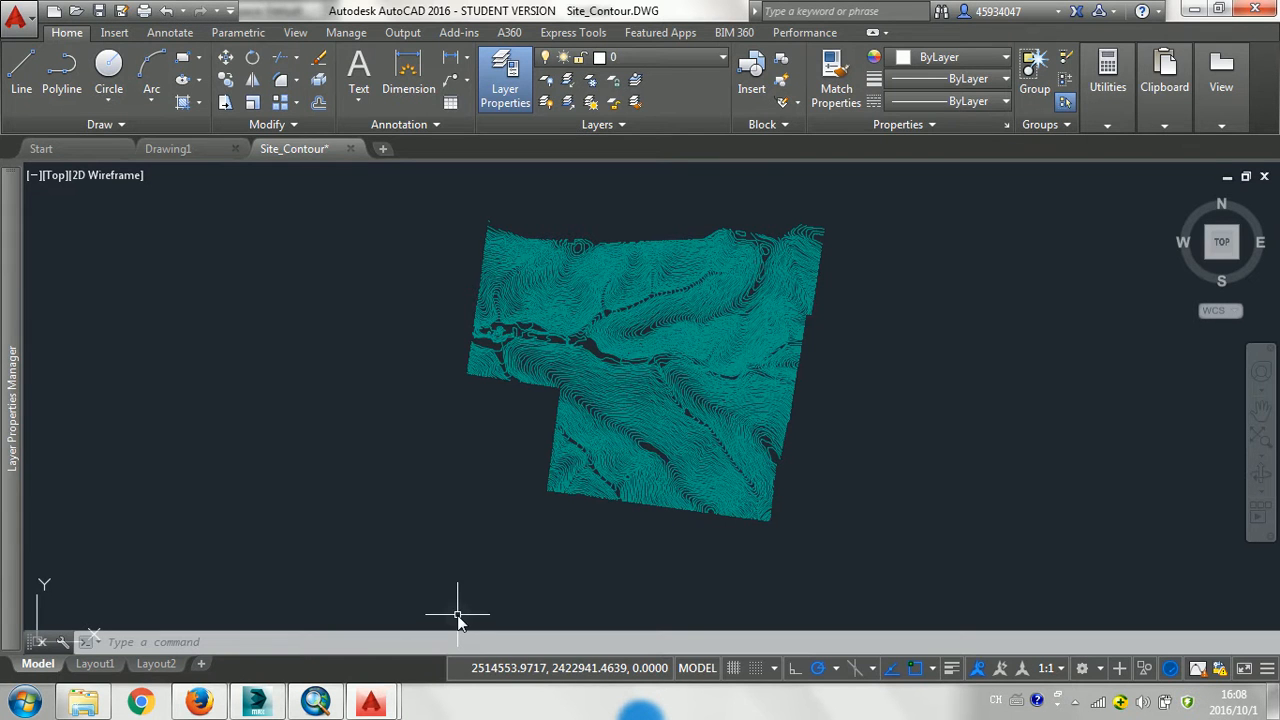
left_click(1222, 266)
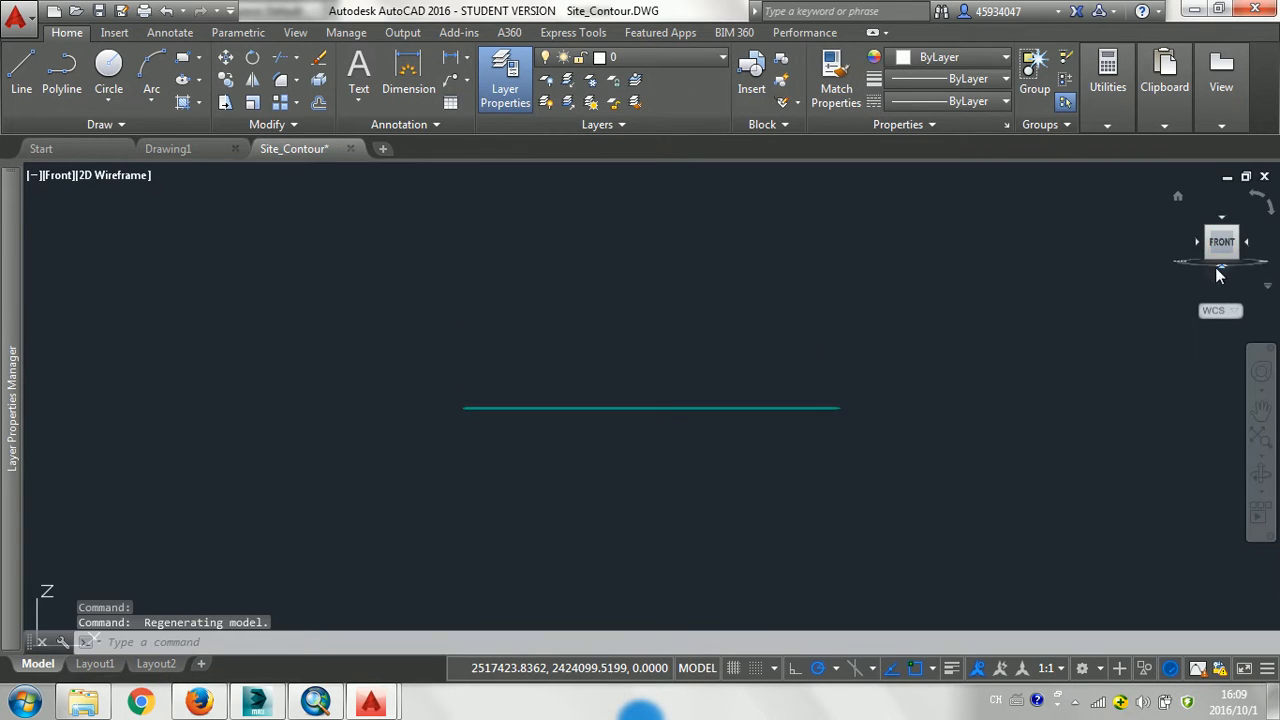
scroll(667, 426, "up", 2)
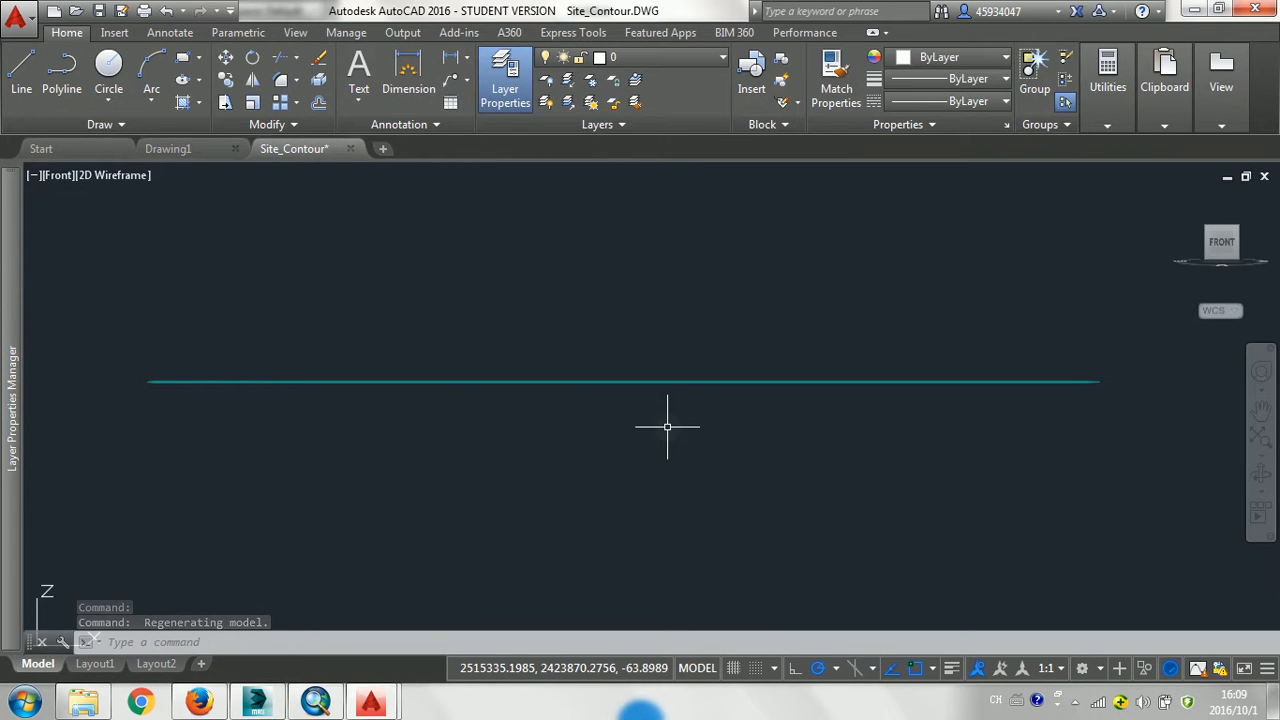
- Return to 3ds Max, discard the terrain by resetting the scene without saving, and maximize the perspective viewport
left_click(256, 701)
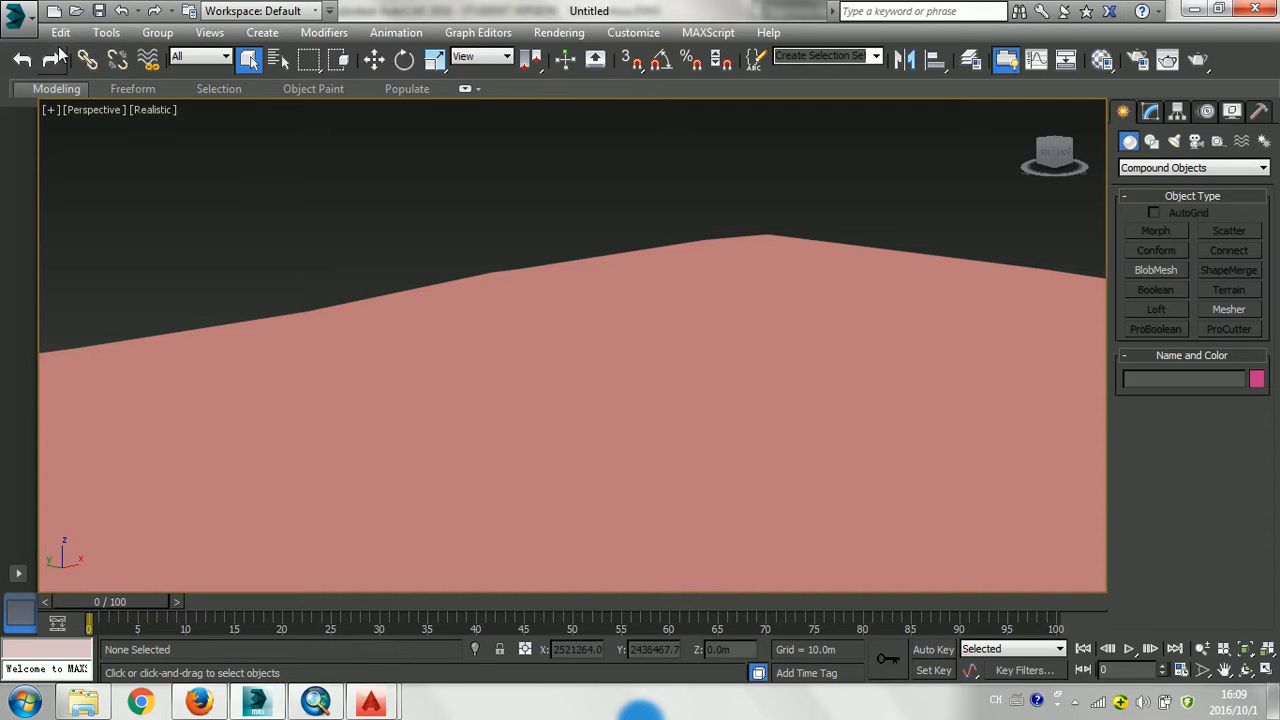
left_click(16, 16)
left_click(42, 127)
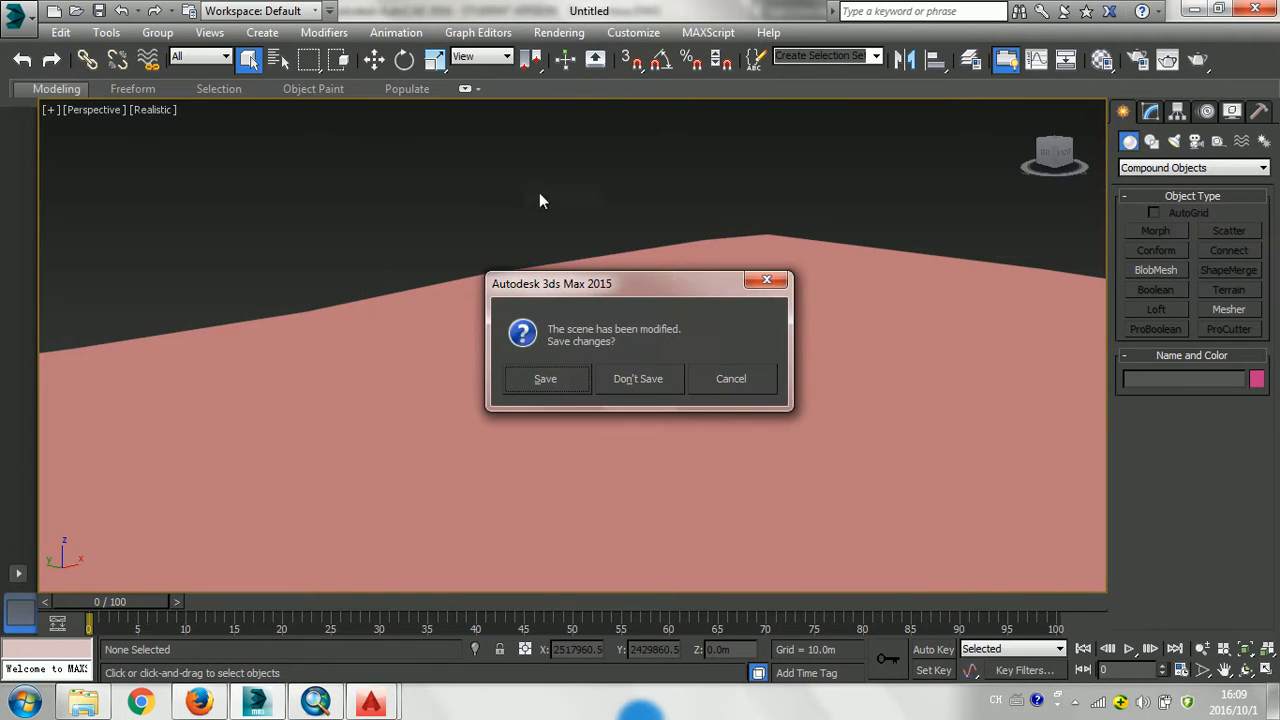
left_click(644, 381)
left_click(585, 381)
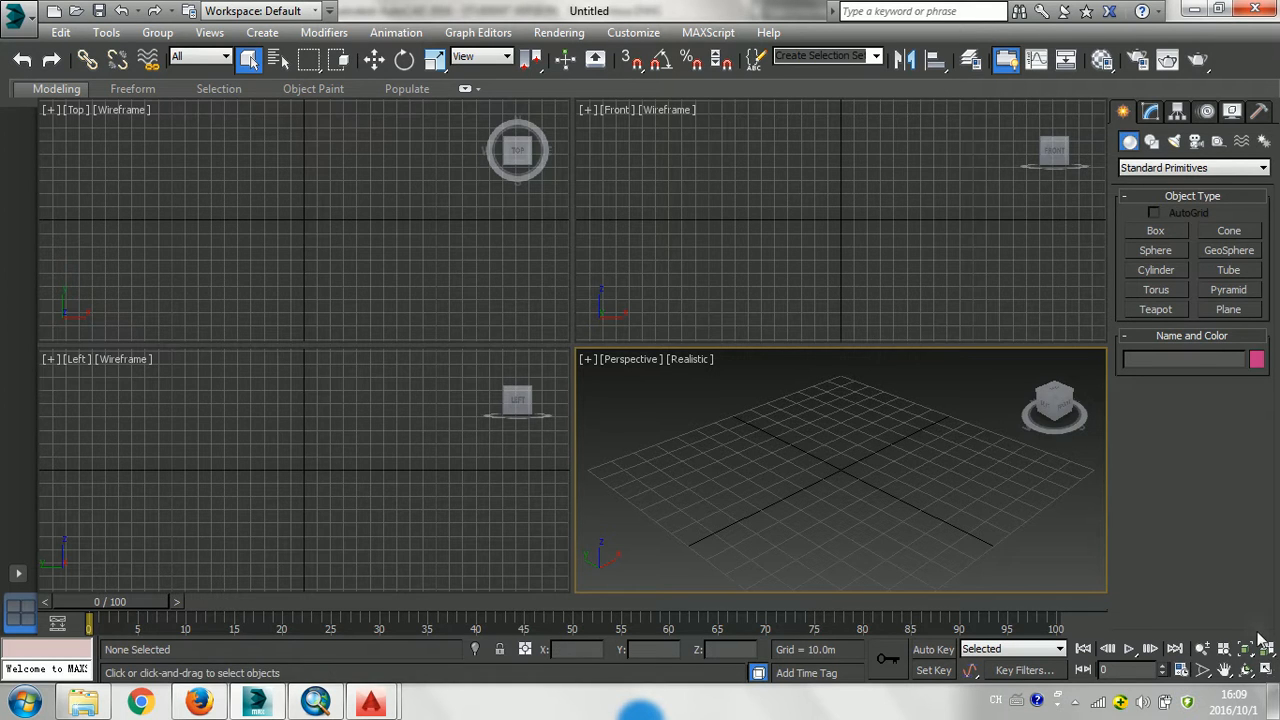
left_click(1267, 670)
- Switch to ArcMap and remove the exported CAD group layer Site_Contour from the ContourToTerrain data frame
left_click(316, 701)
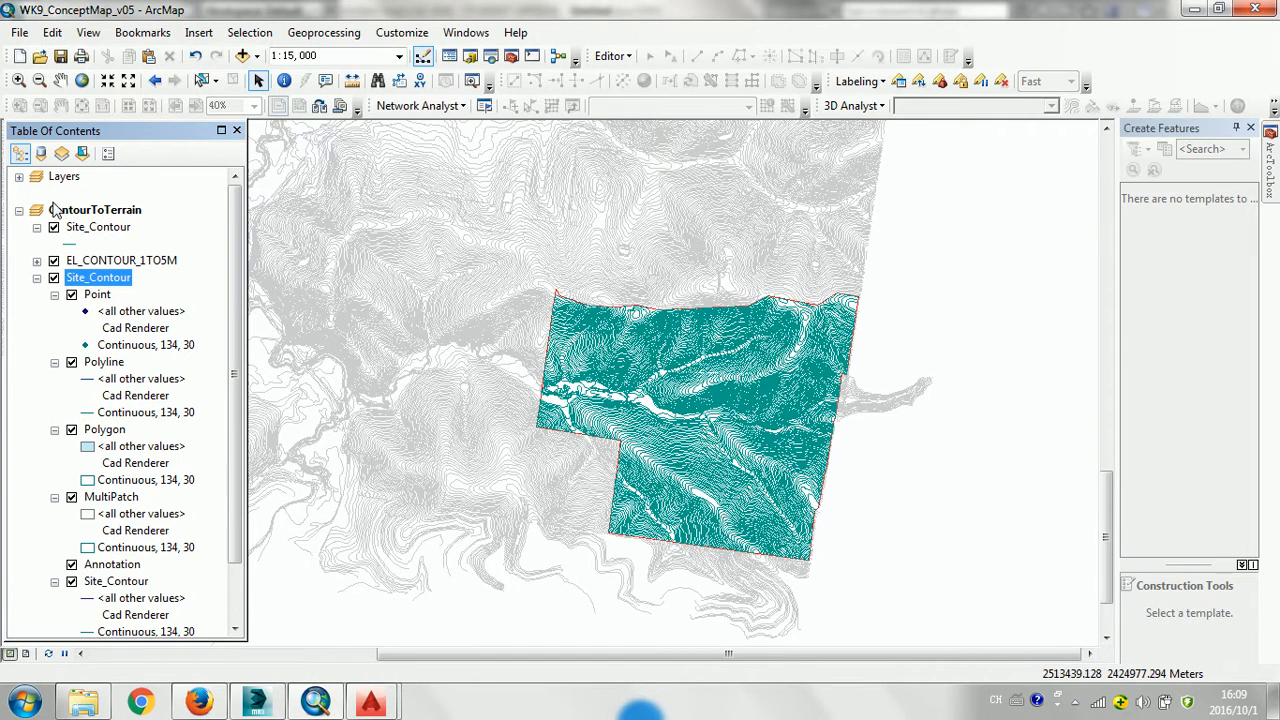
right_click(84, 283)
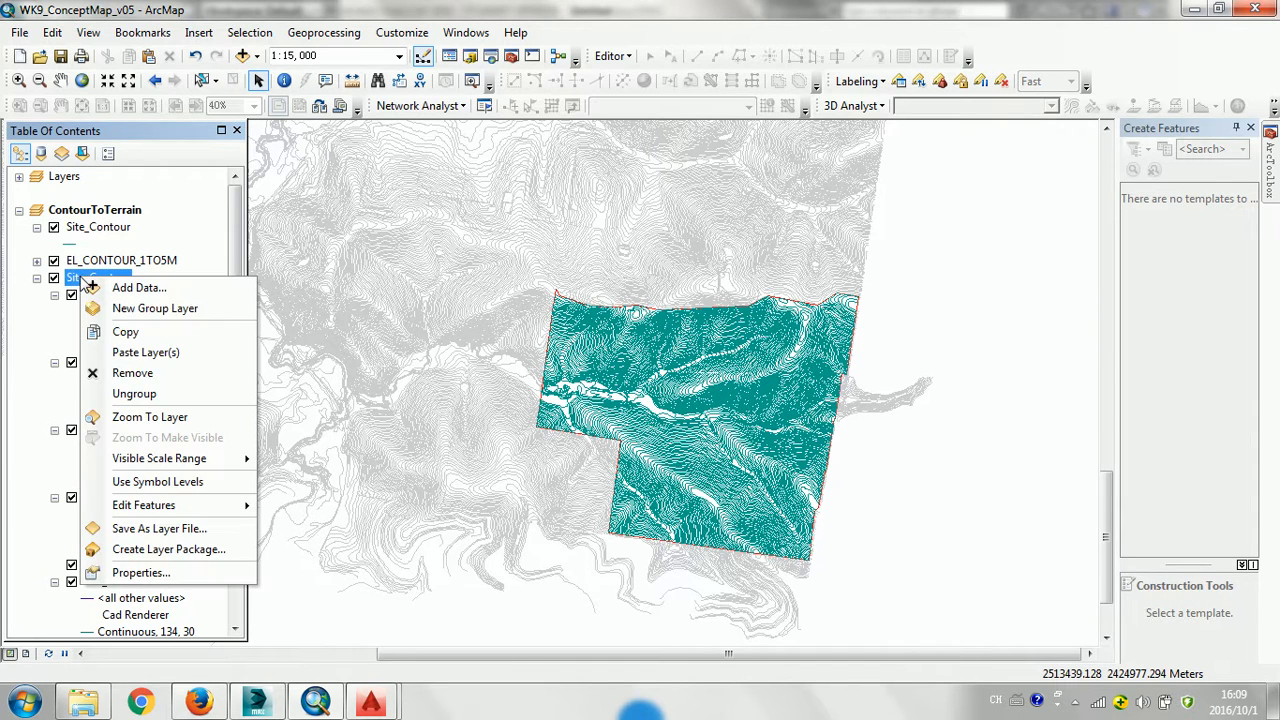
left_click(130, 375)
- Open the attribute table of the Site_Contour layer and add a Short Integer field named Elevation
left_click(93, 230)
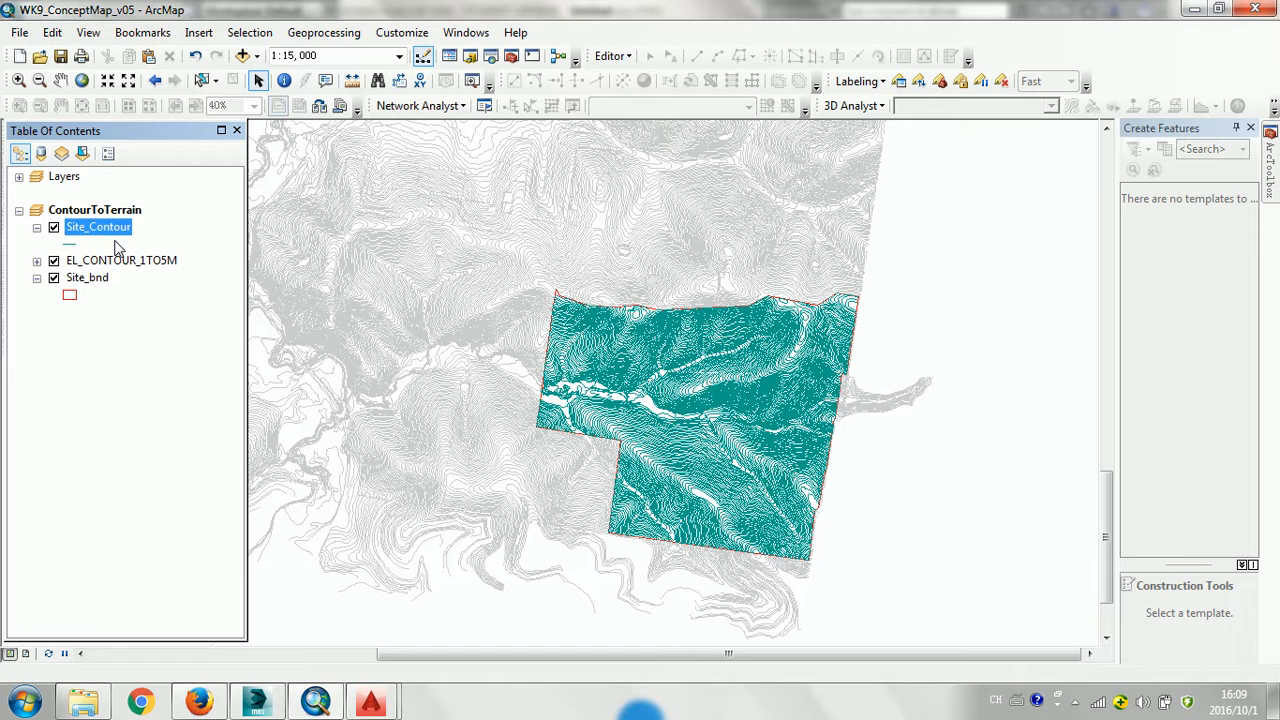
right_click(110, 229)
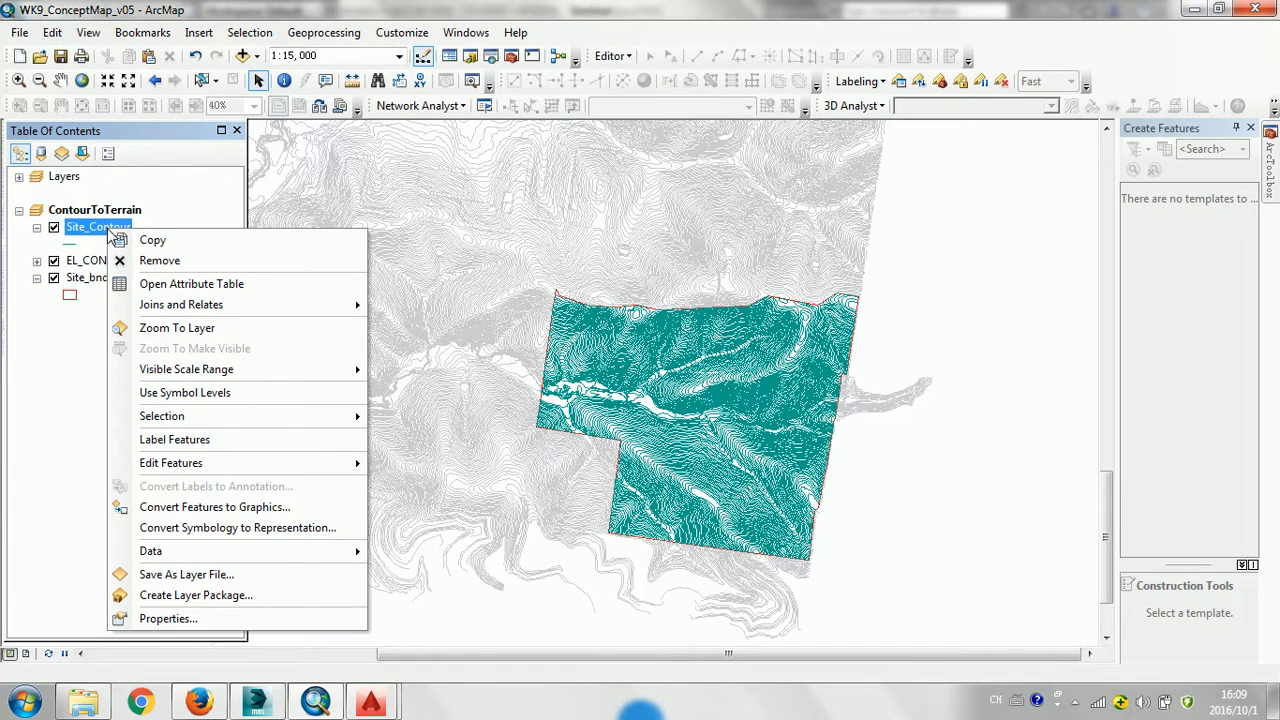
left_click(196, 287)
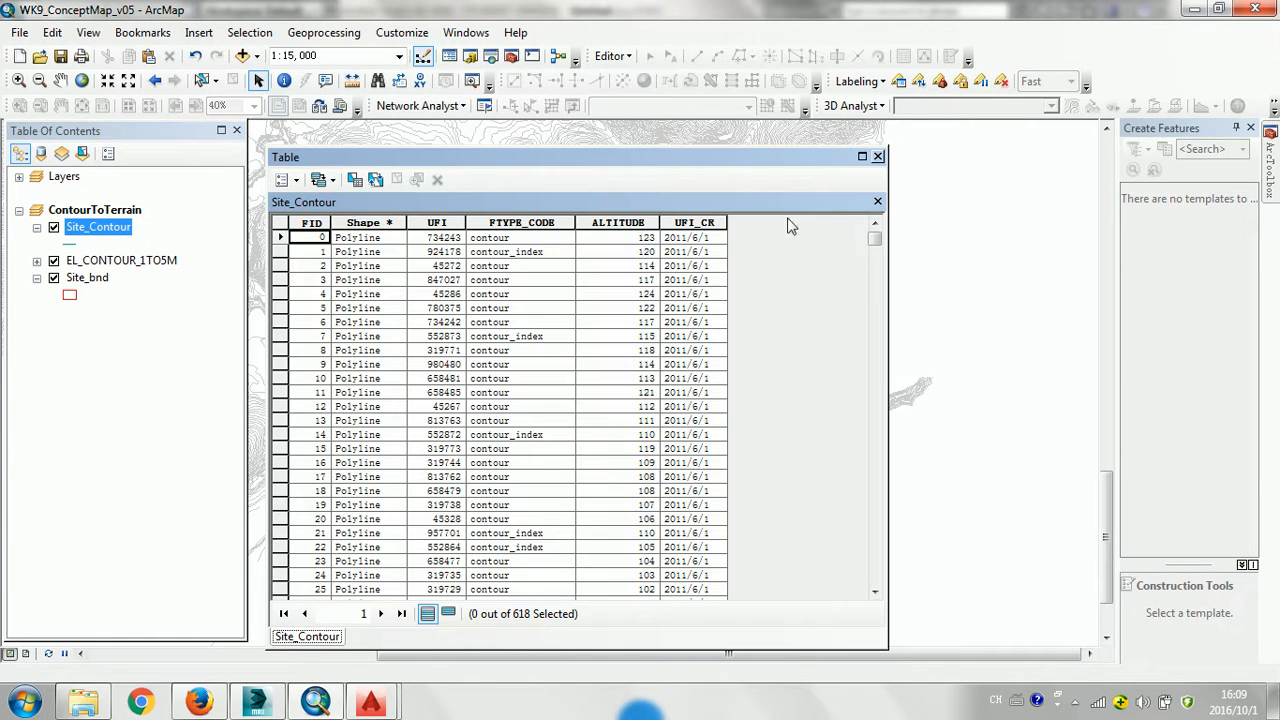
left_click_drag(705, 157, 707, 140)
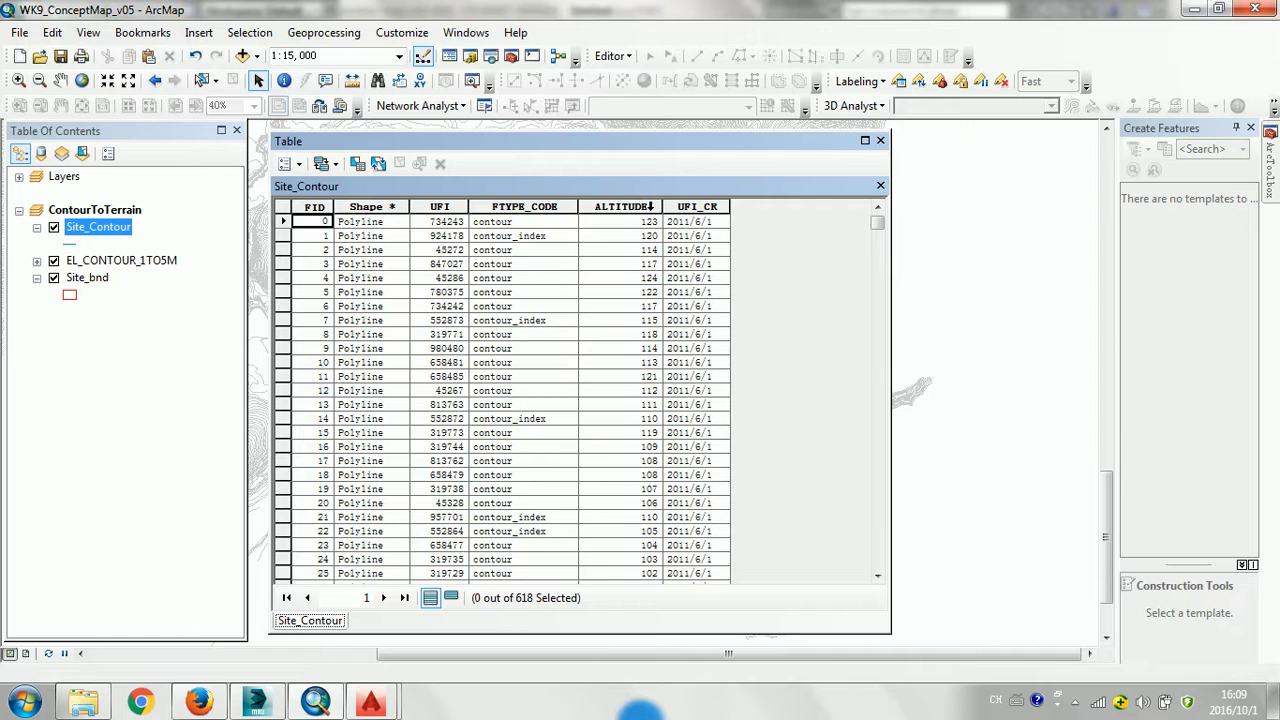
left_click(298, 164)
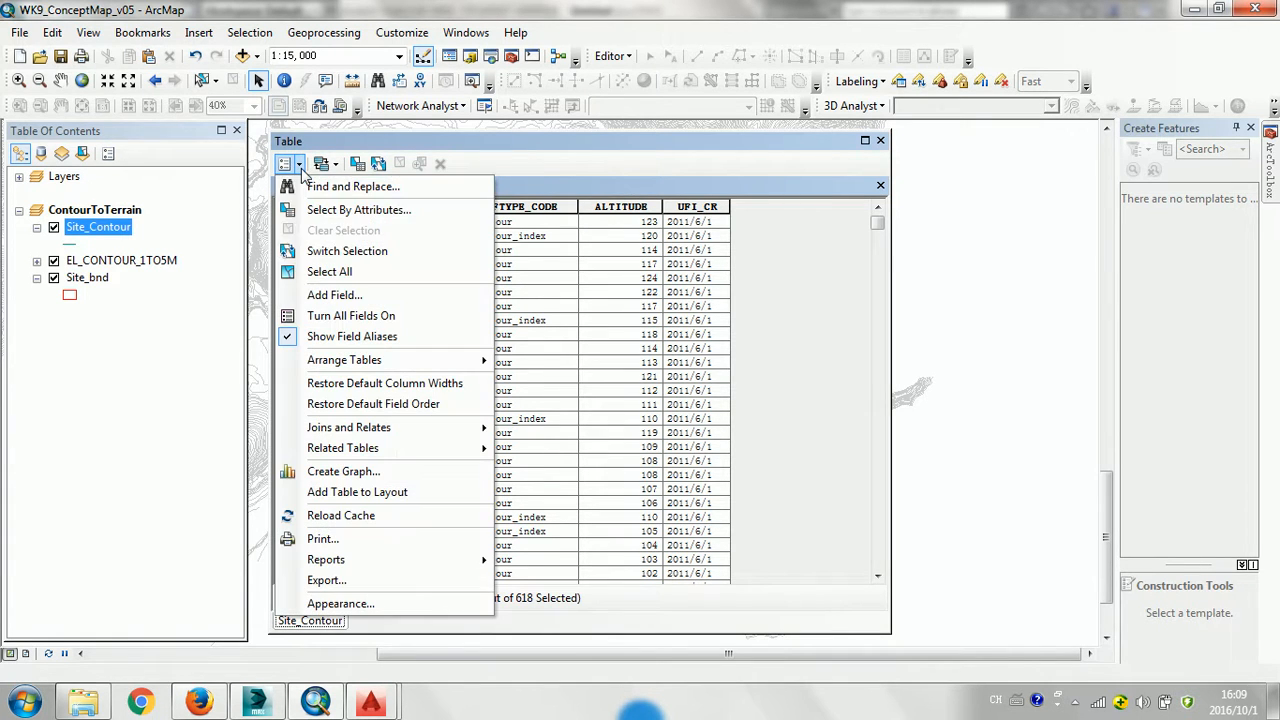
left_click(366, 296)
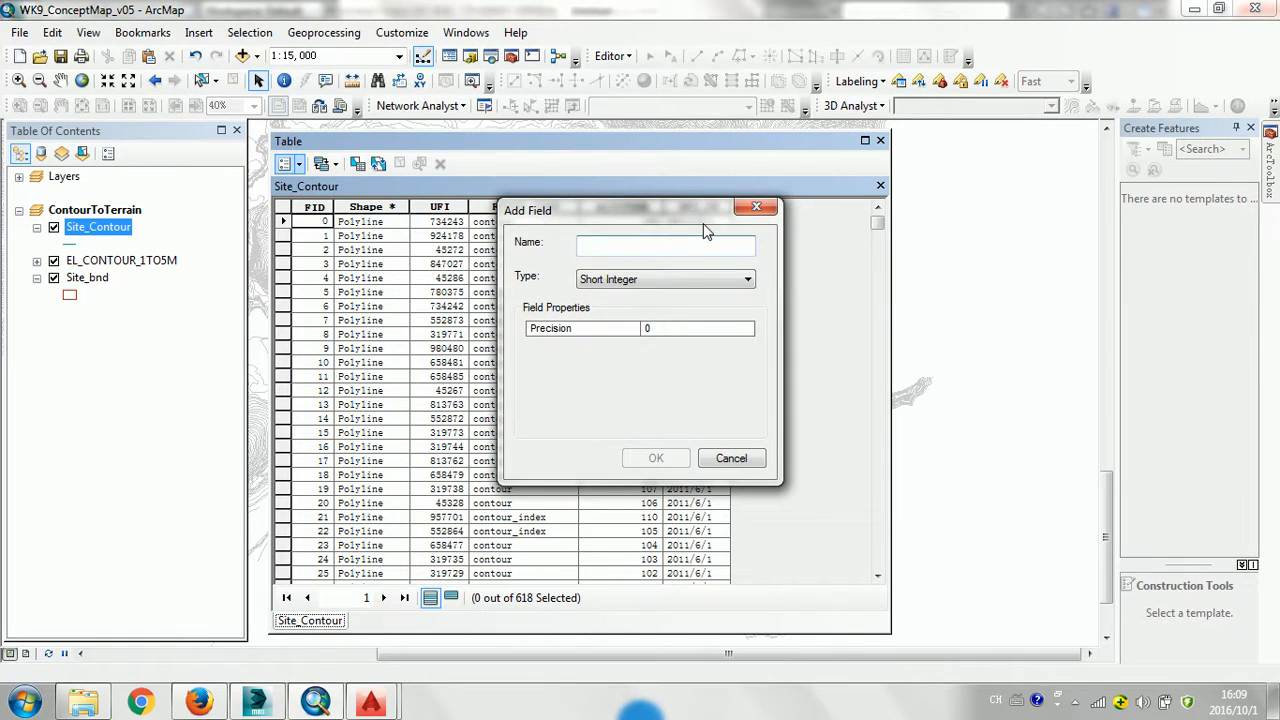
type("Elevation")
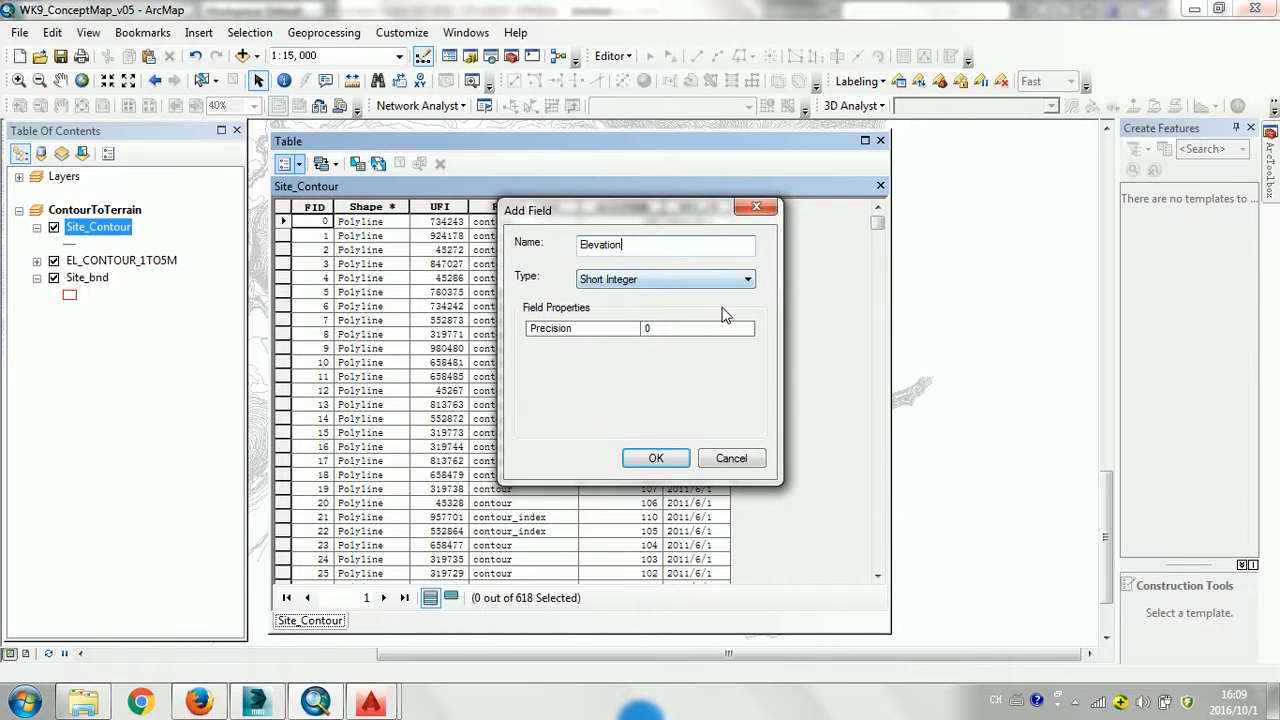
left_click_drag(687, 244, 576, 230)
left_click(658, 460)
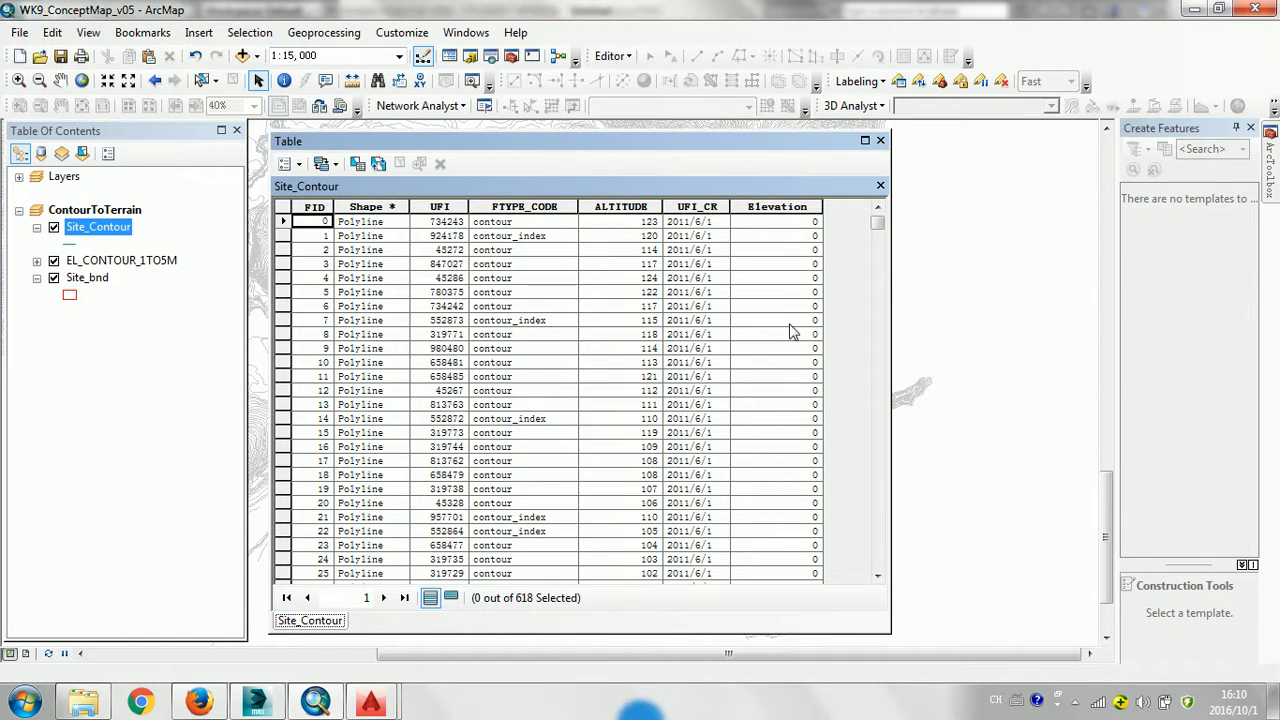
- Calculate the Elevation field from [ALTITUDE] with the Field Calculator outside an edit session, and close the attribute table
right_click(789, 207)
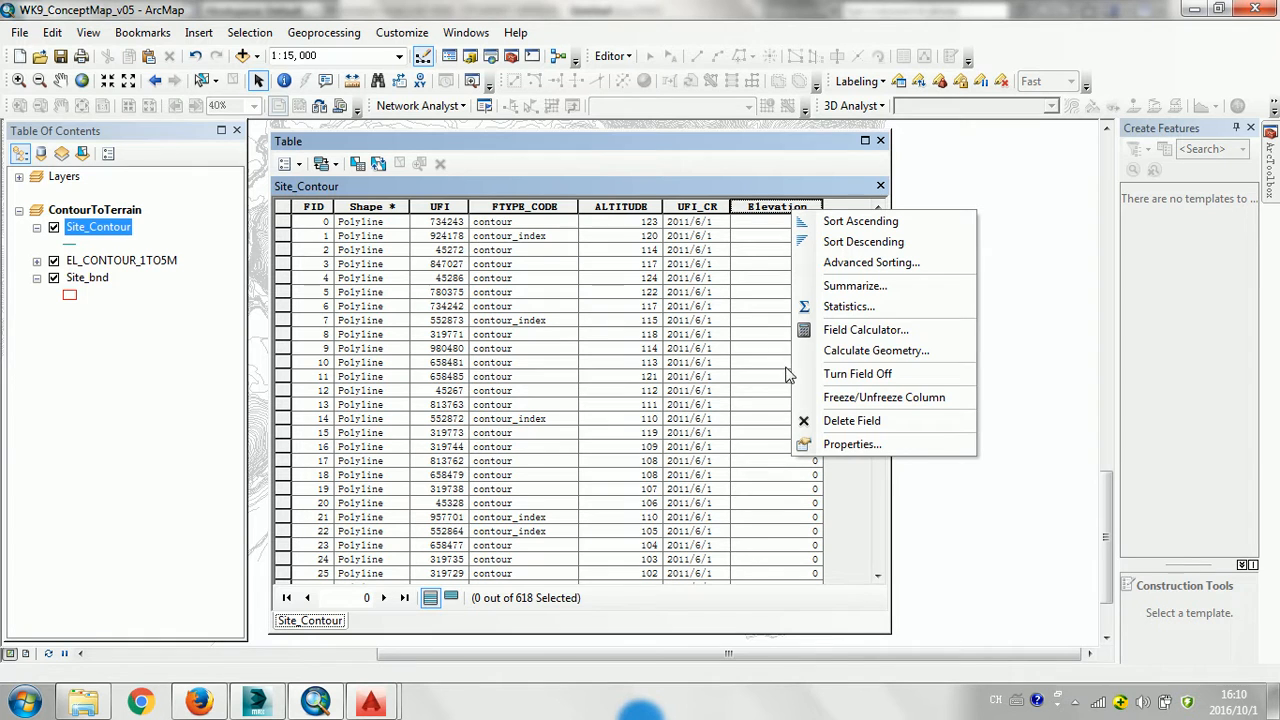
left_click(866, 330)
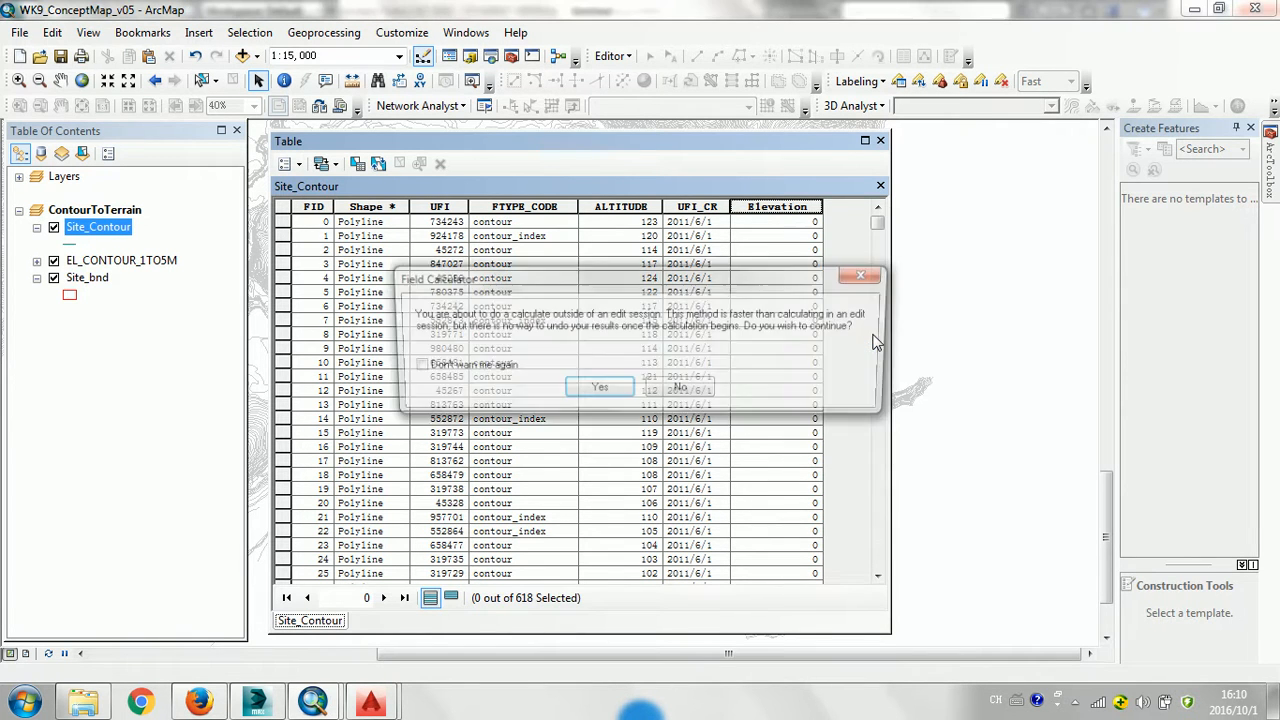
left_click(575, 392)
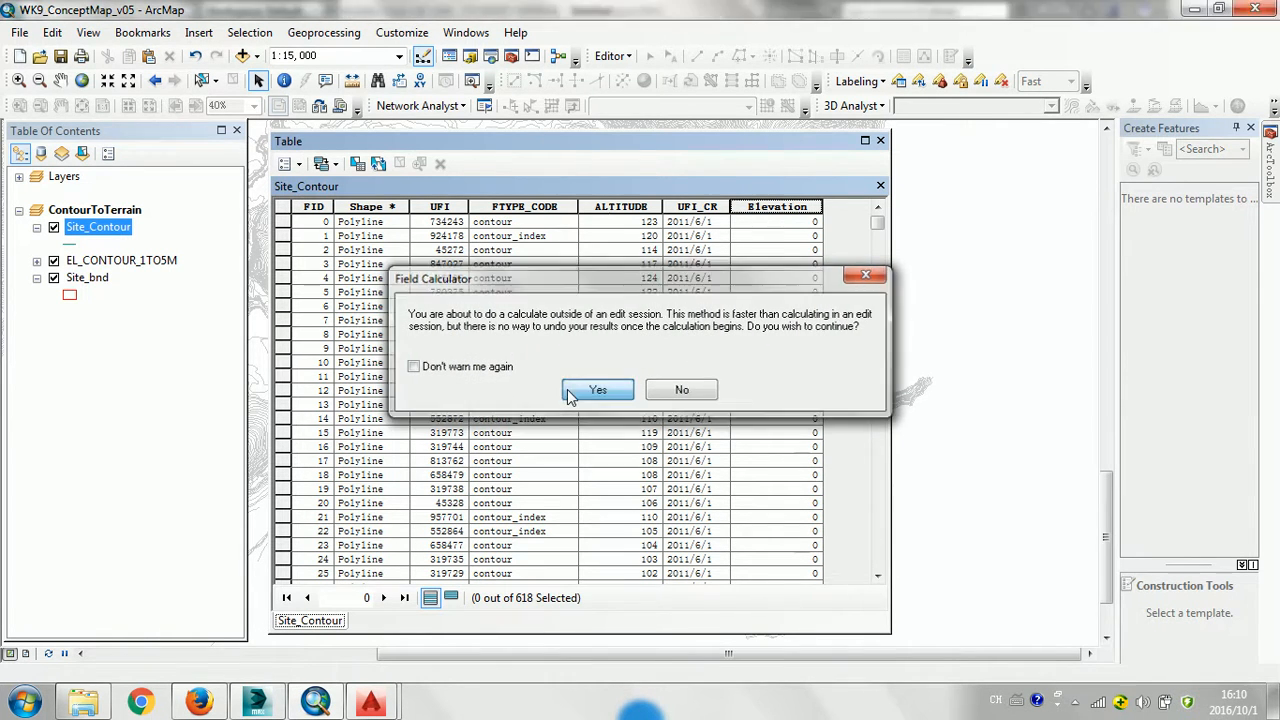
left_click(489, 426)
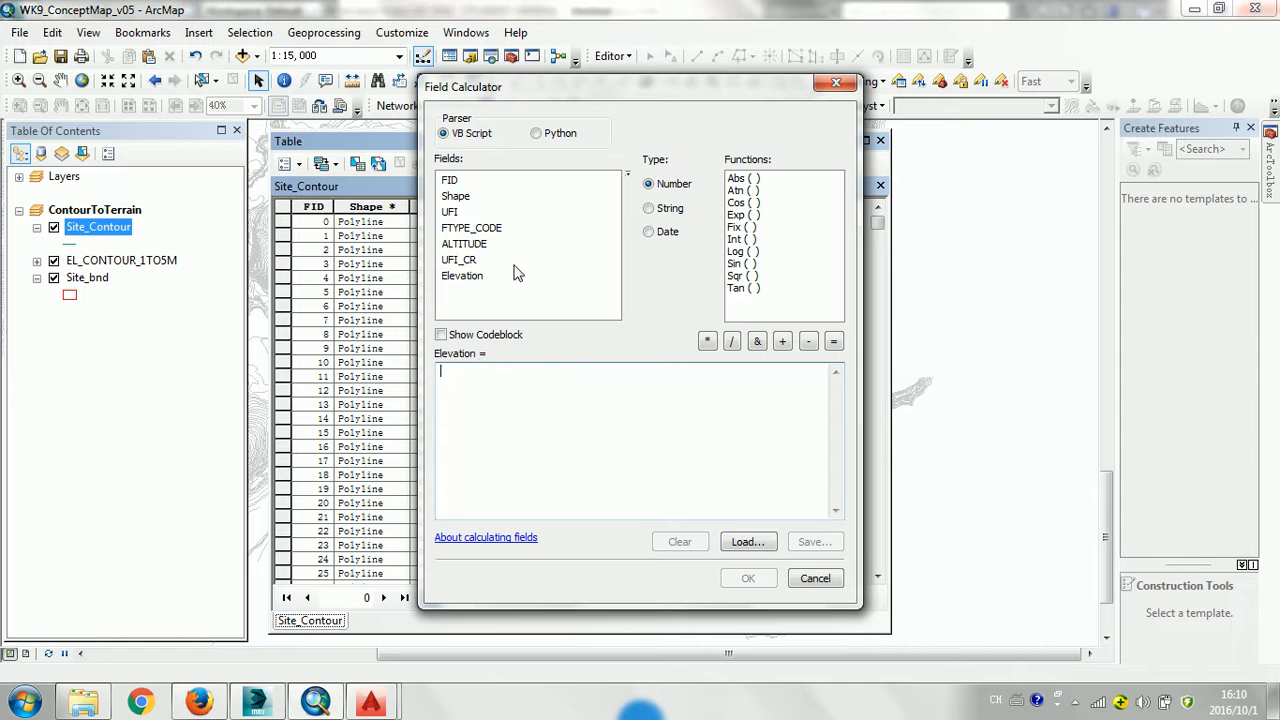
left_click(470, 250)
left_click(469, 380)
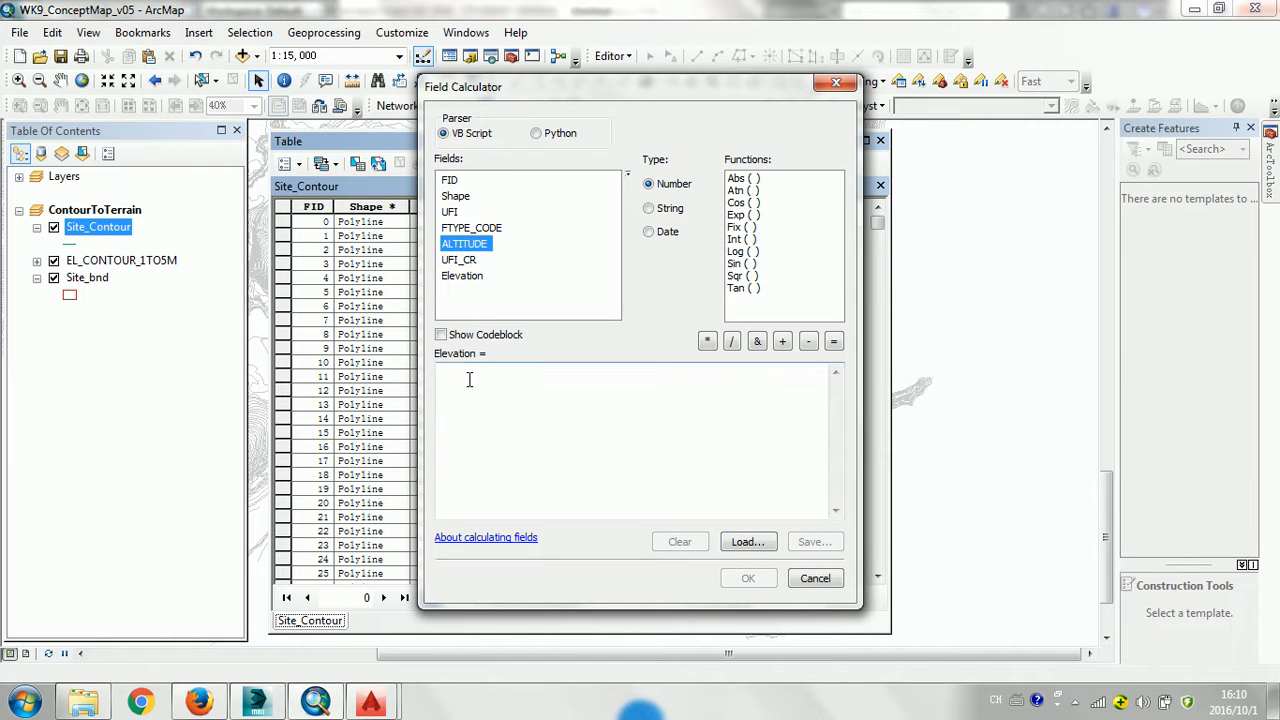
left_click(472, 250)
double_click(472, 250)
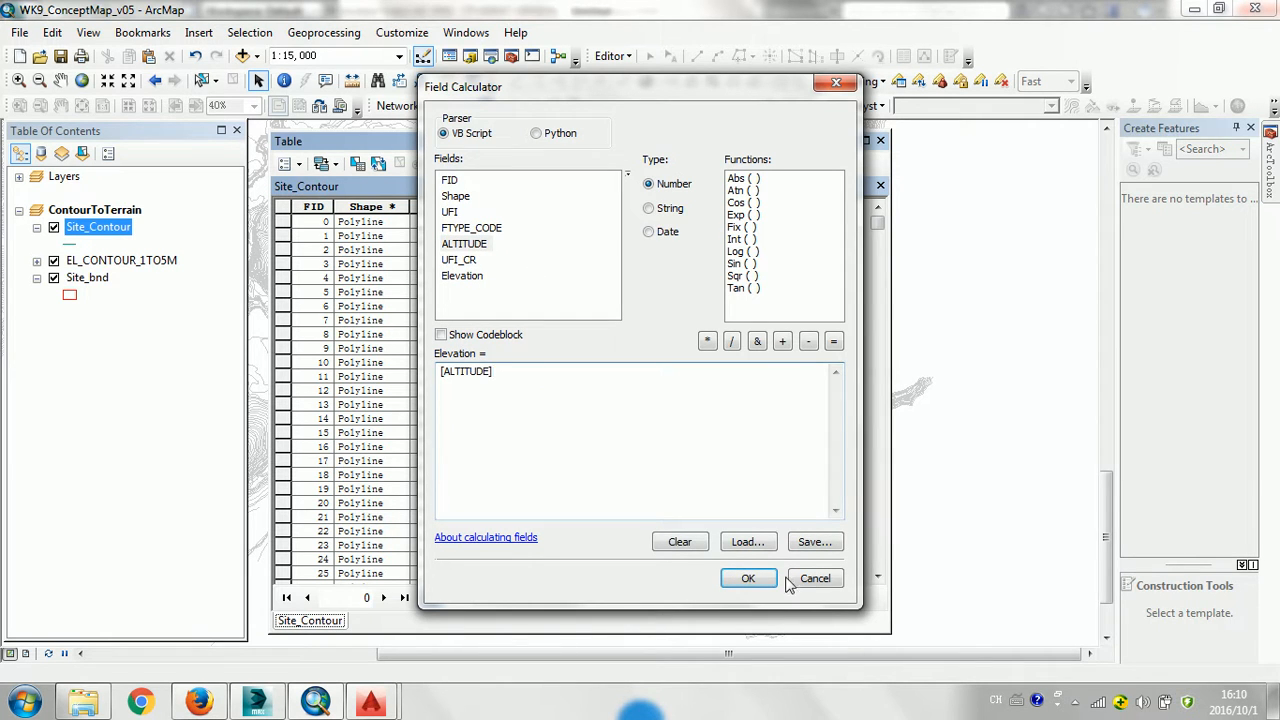
left_click(748, 578)
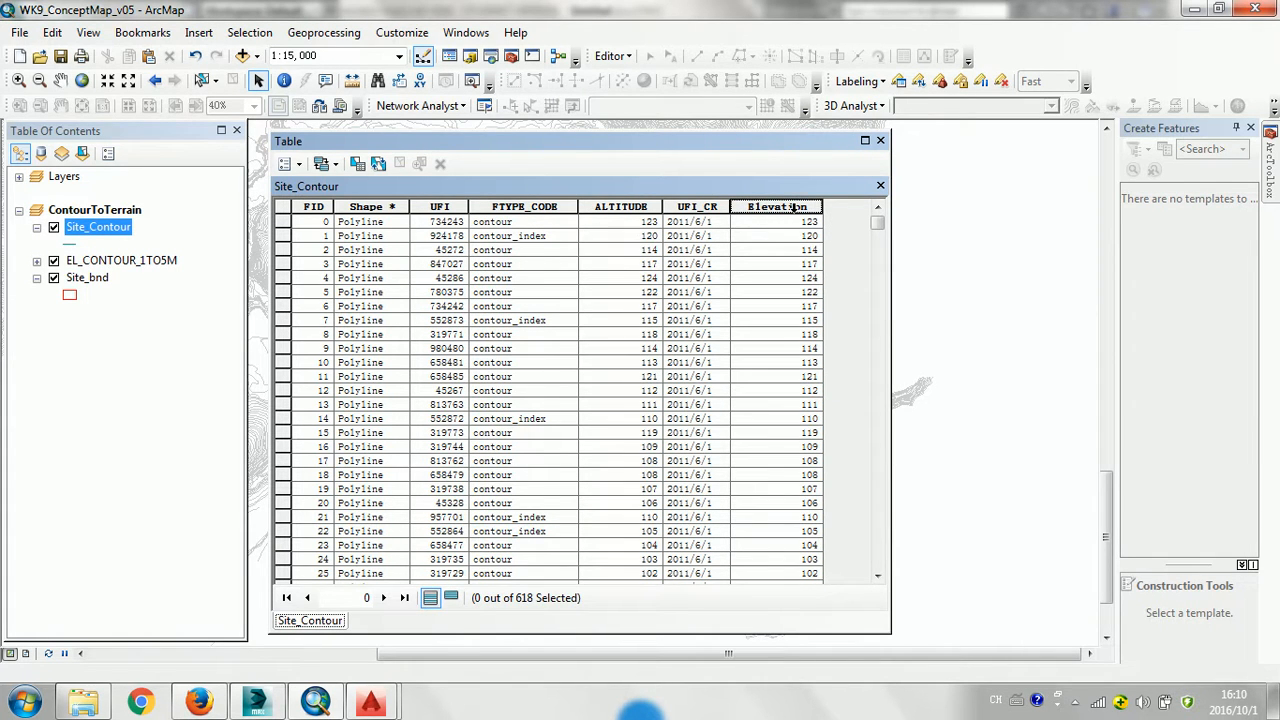
left_click(881, 141)
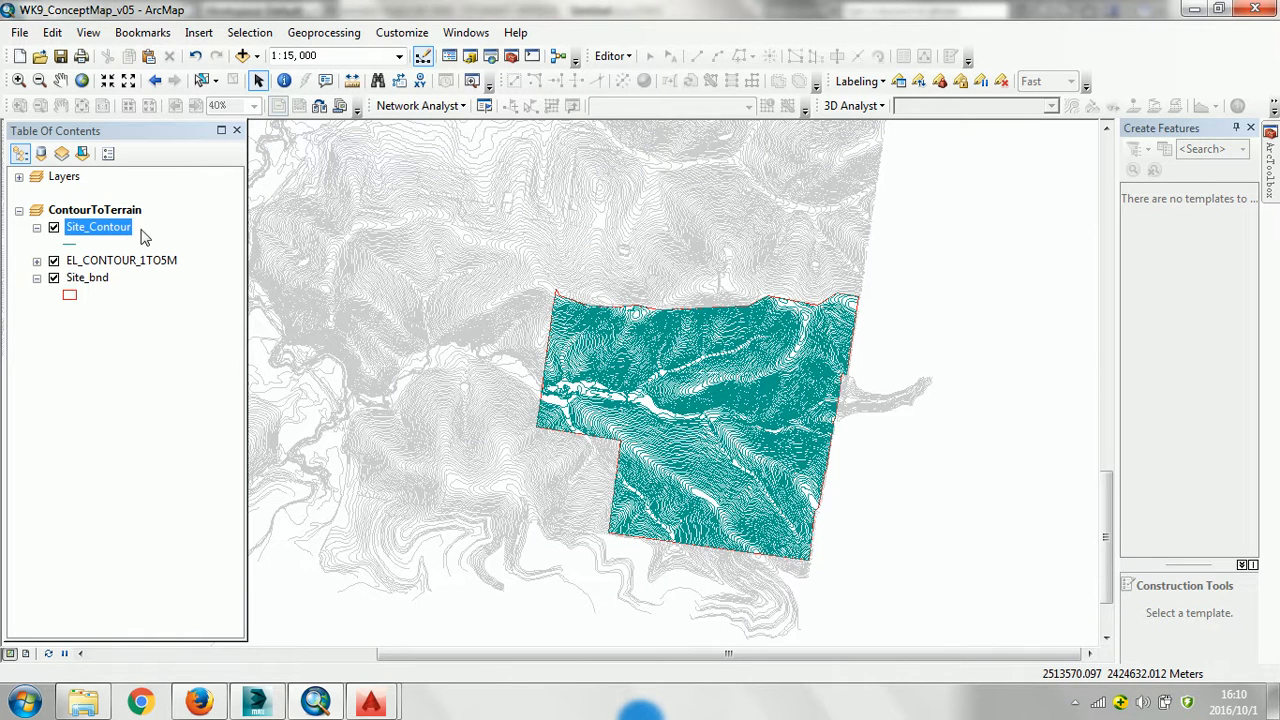
- Set up the Export to CAD tool with Site_Contour as input feature and DWG_R2000 as output type
left_click(1271, 168)
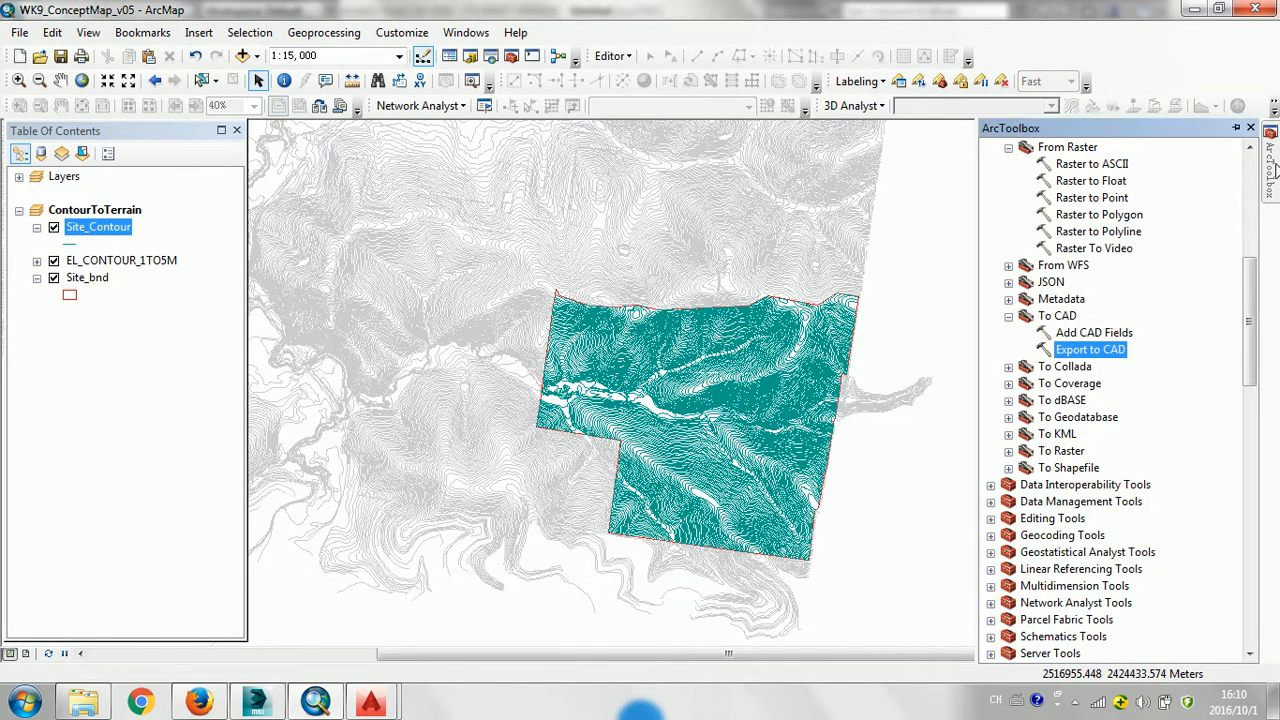
double_click(1075, 350)
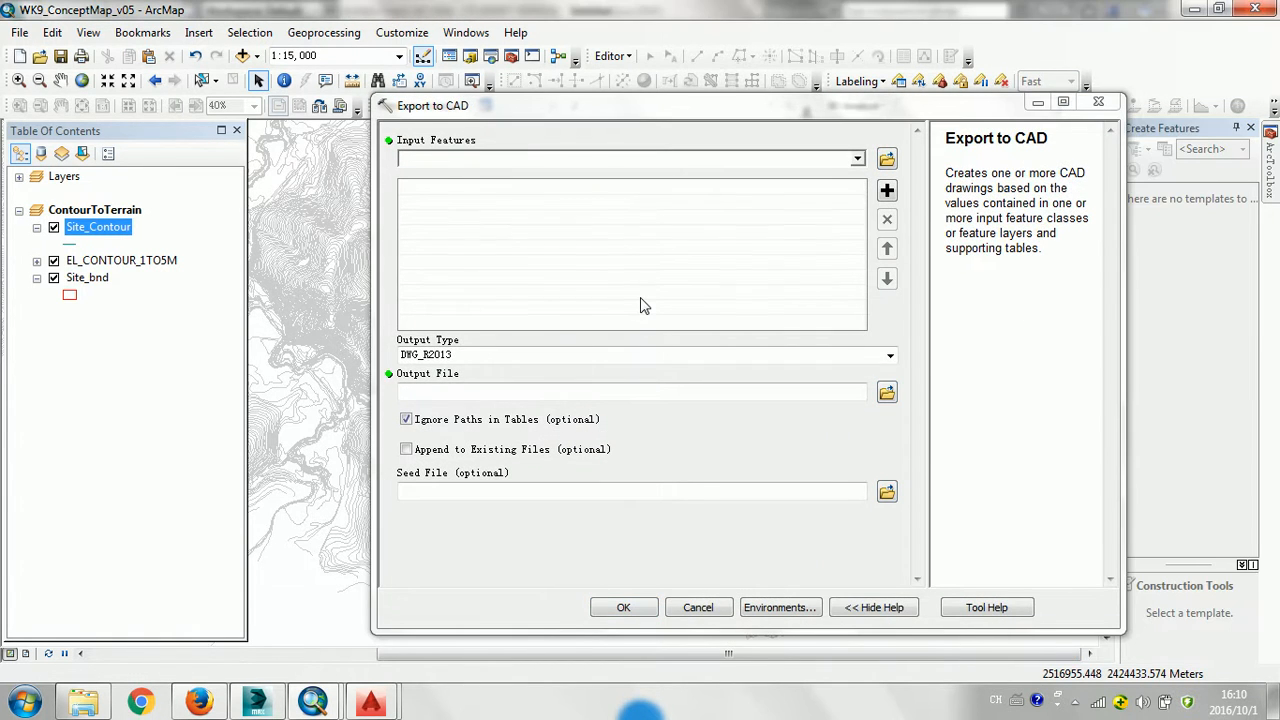
left_click(857, 158)
left_click(447, 180)
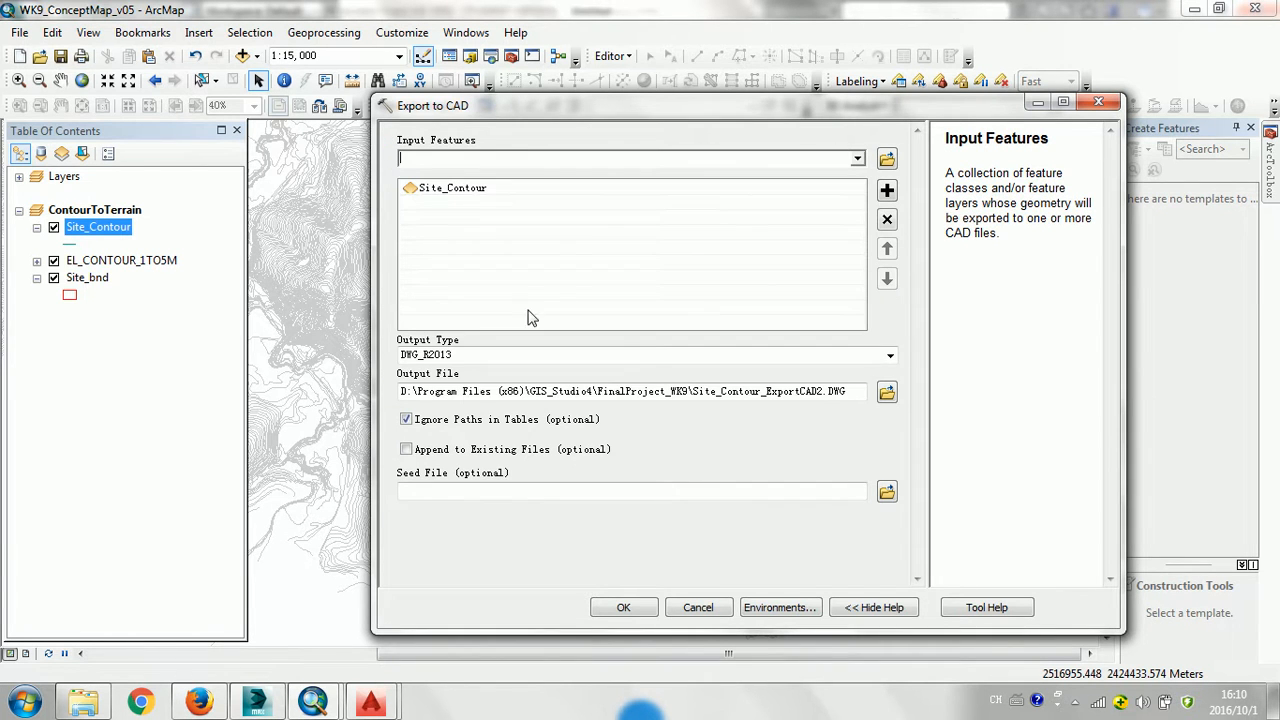
left_click(889, 355)
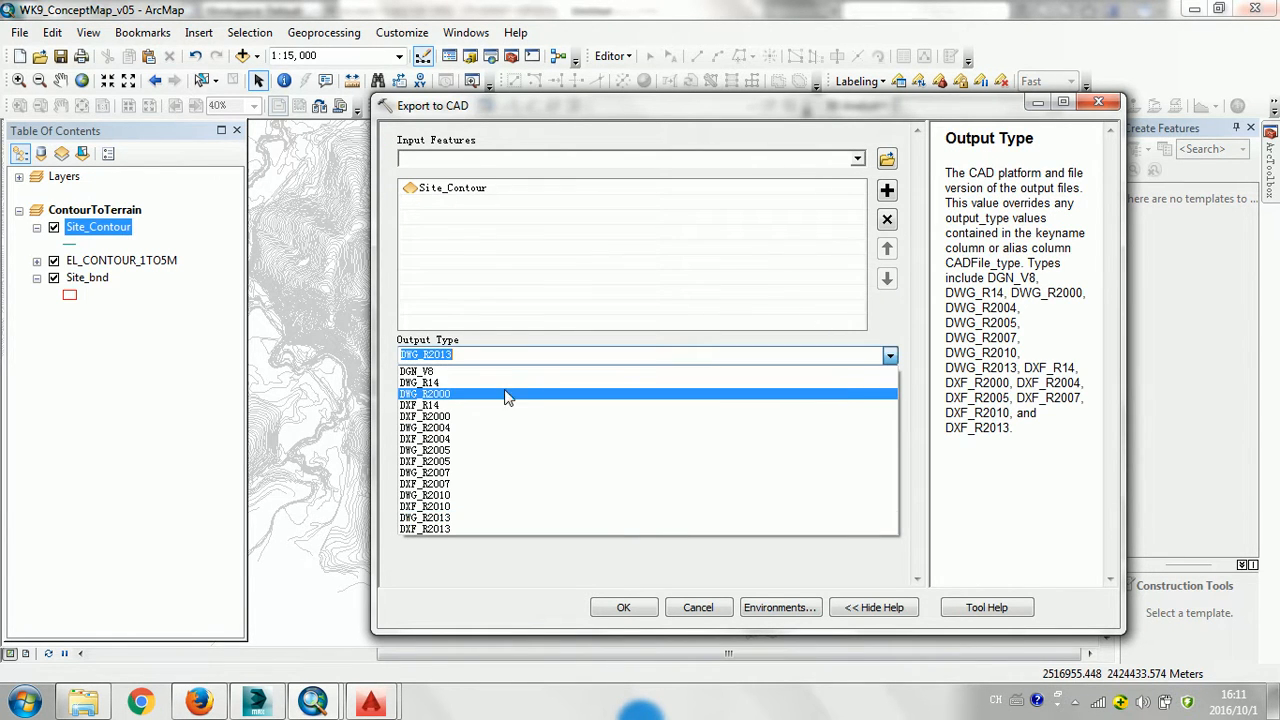
left_click(437, 395)
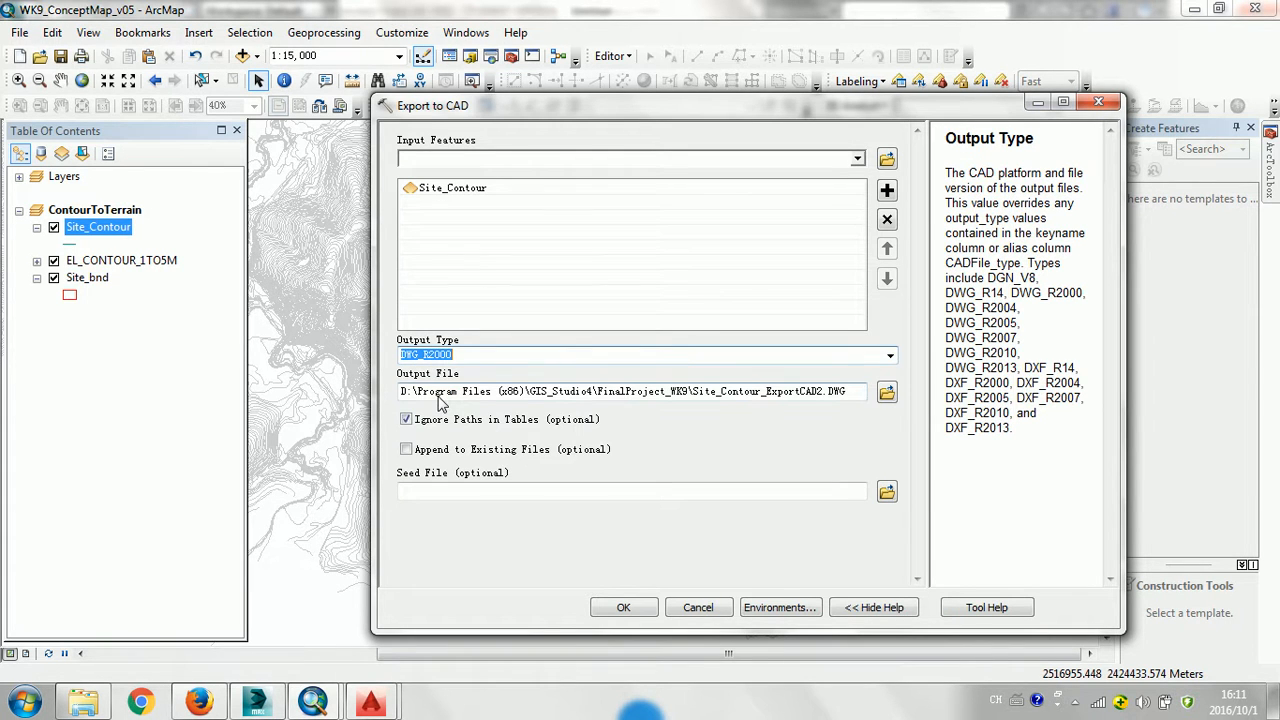
- Try to export over the existing Site_Contour.DWG in the GISTerrain folder with Ignore Paths in Tables turned off
left_click(887, 391)
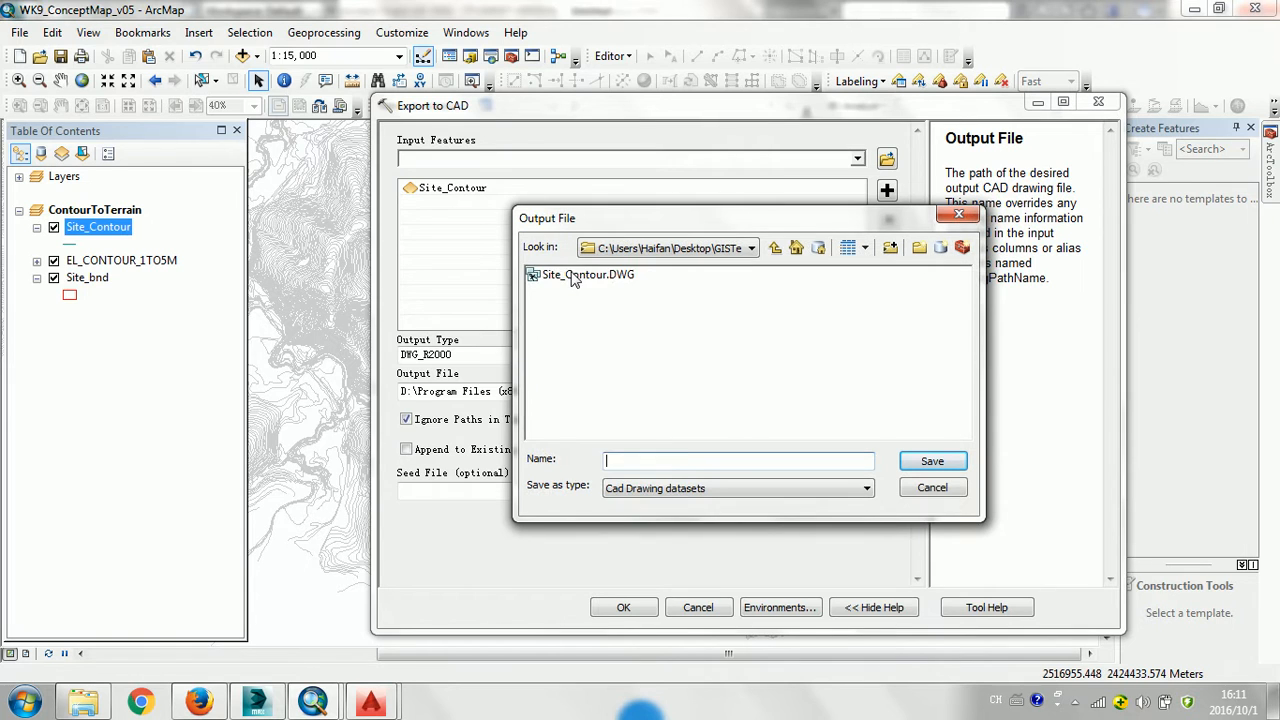
left_click(575, 276)
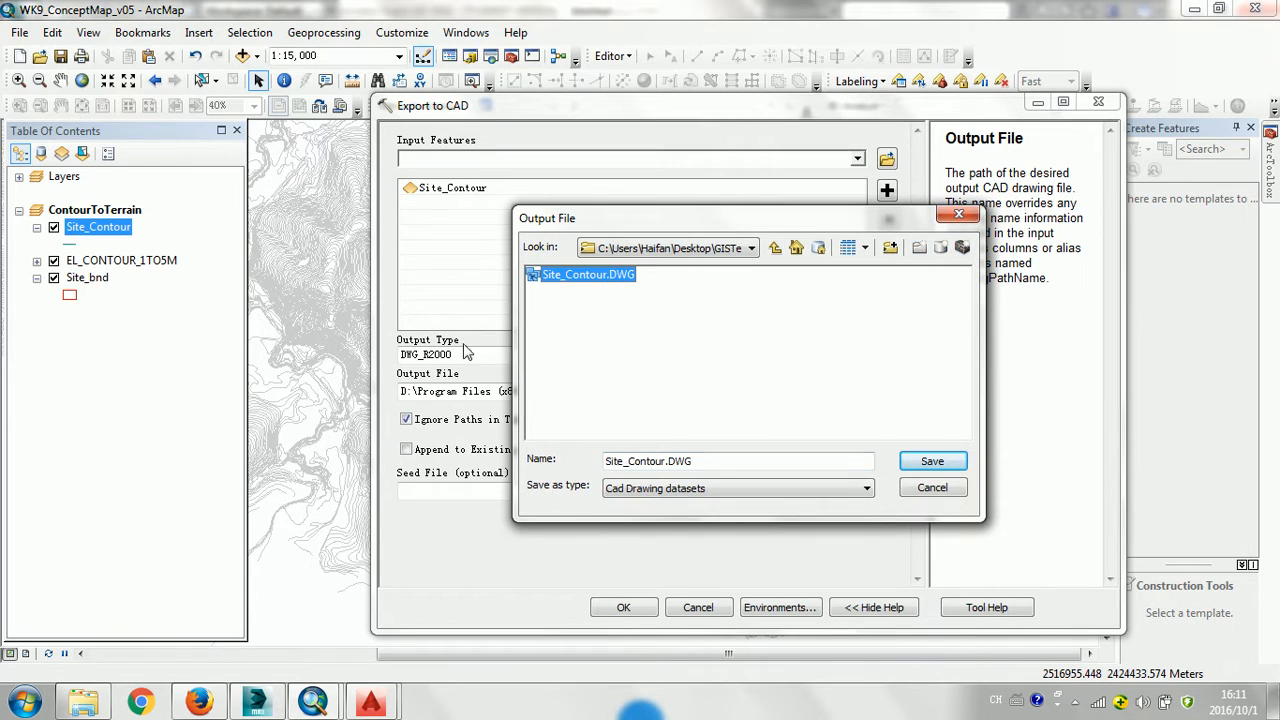
left_click(929, 466)
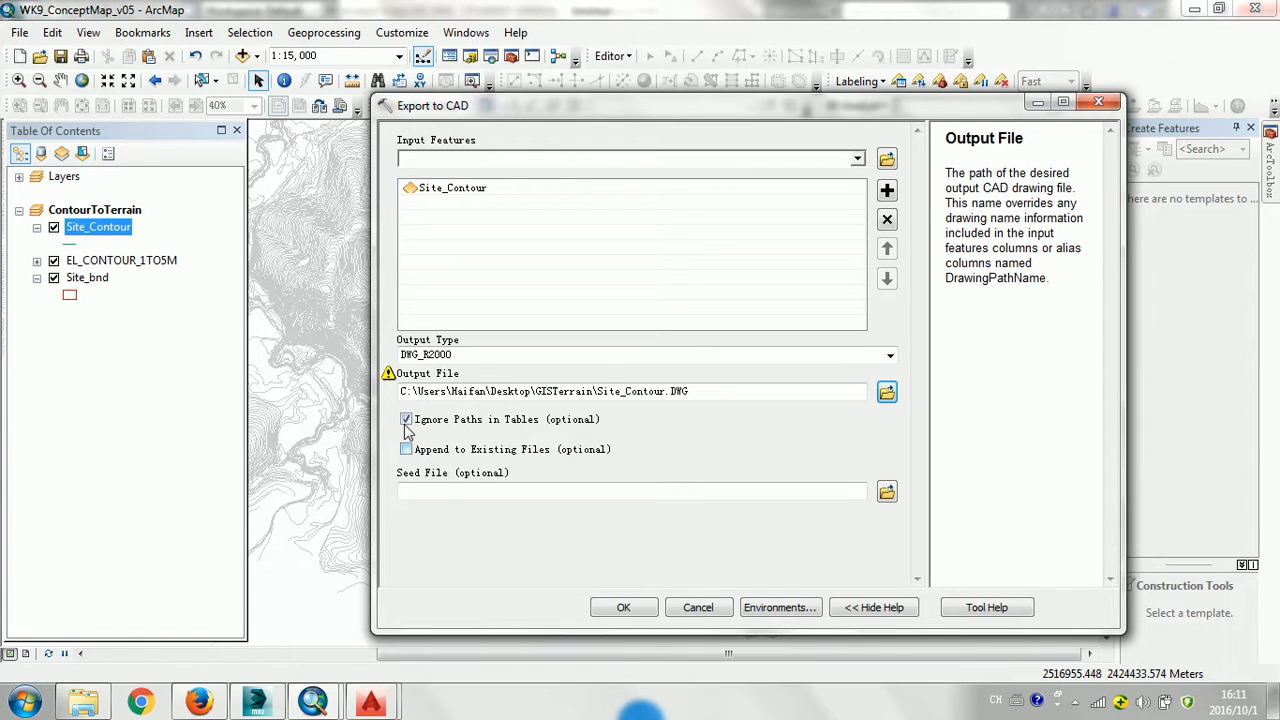
left_click(406, 421)
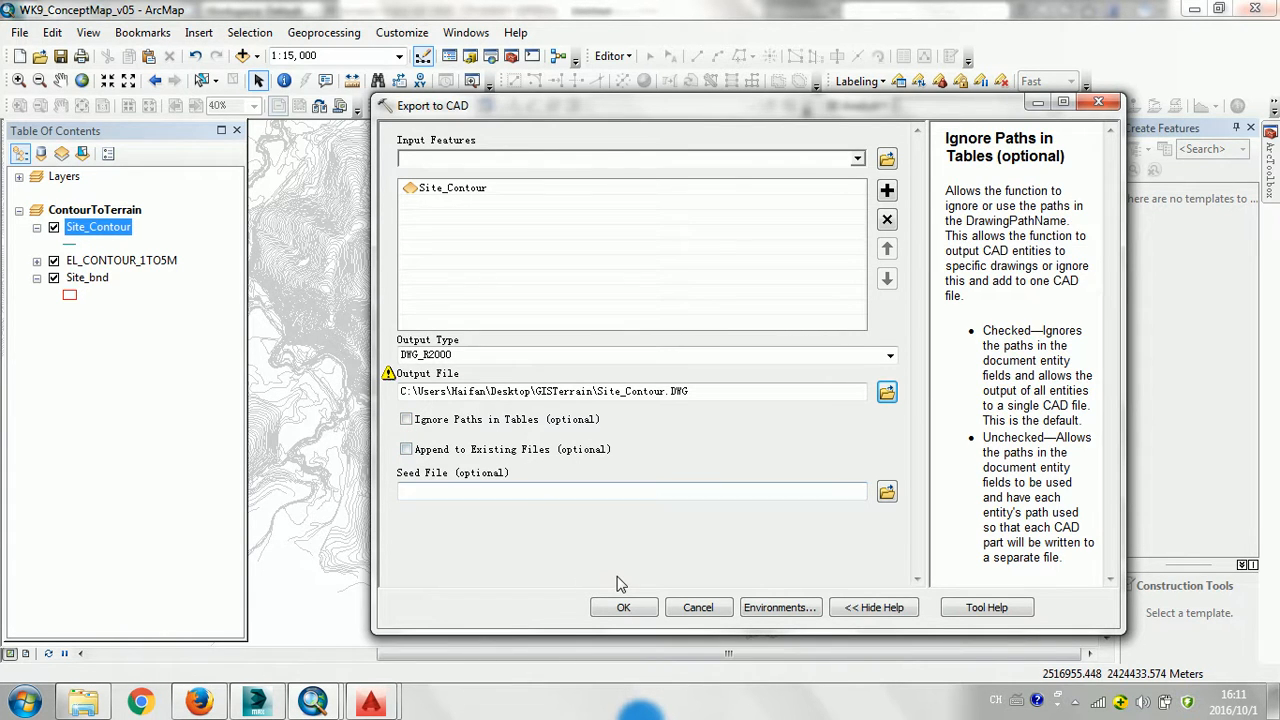
left_click_drag(801, 104, 733, 78)
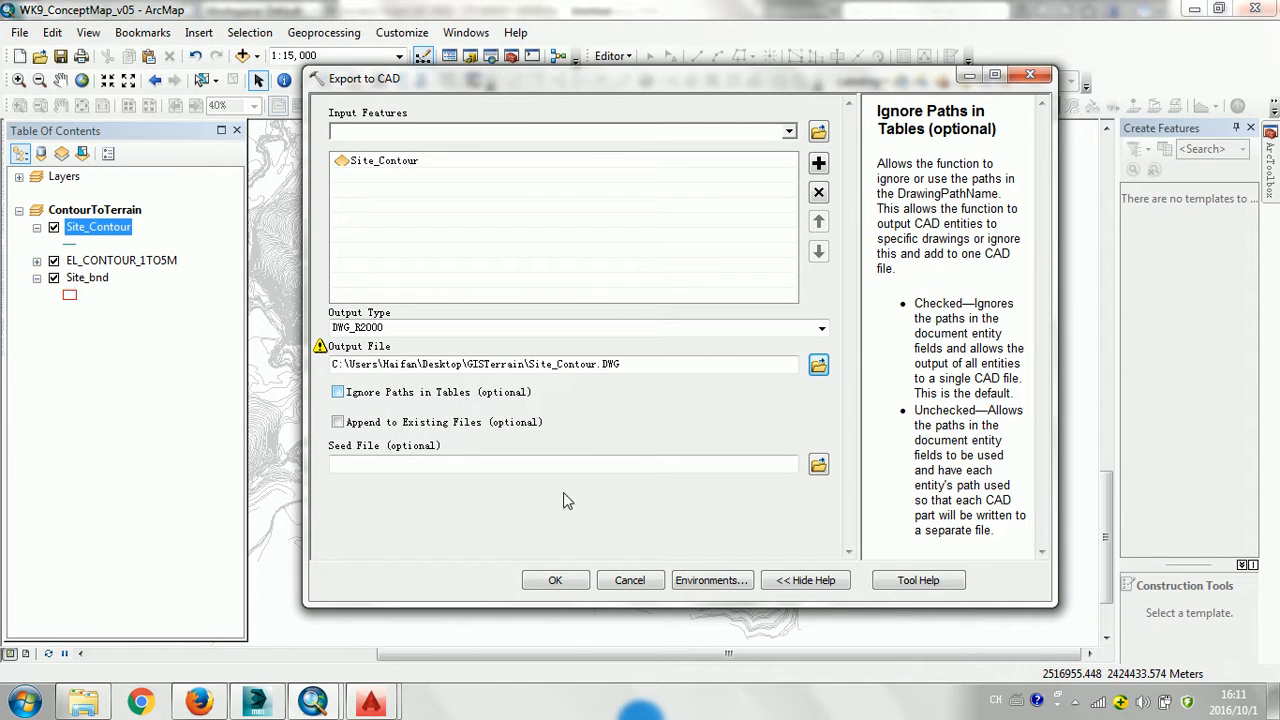
left_click(553, 582)
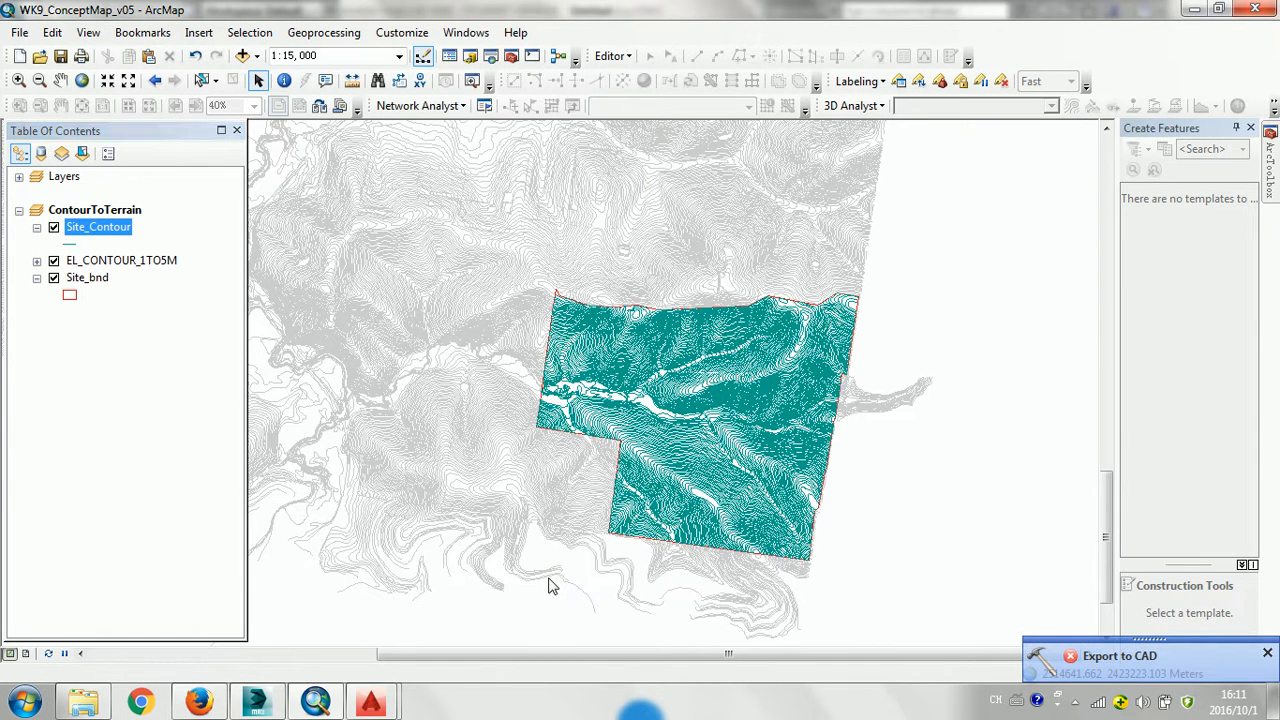
left_click(1268, 655)
- Reopen the Export to CAD tool, add Site_Contour as input feature and choose the DWG_R2000 output type
mouse_move(1271, 172)
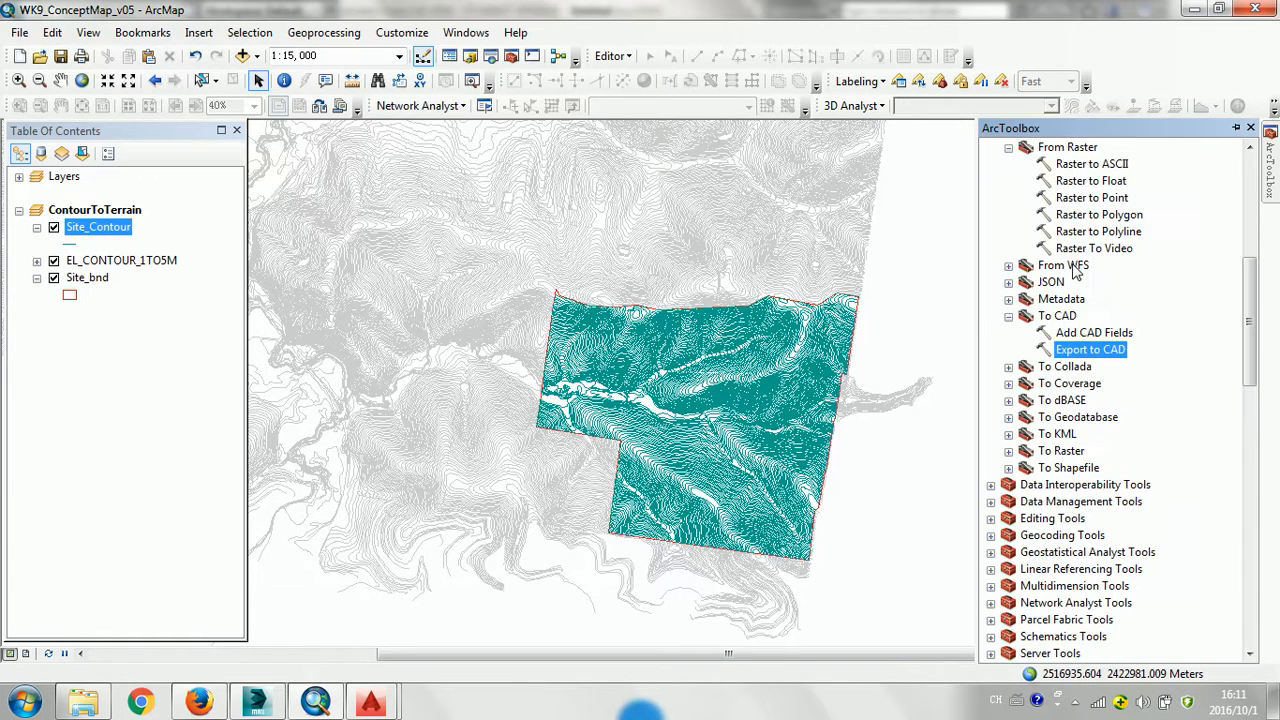
double_click(1068, 352)
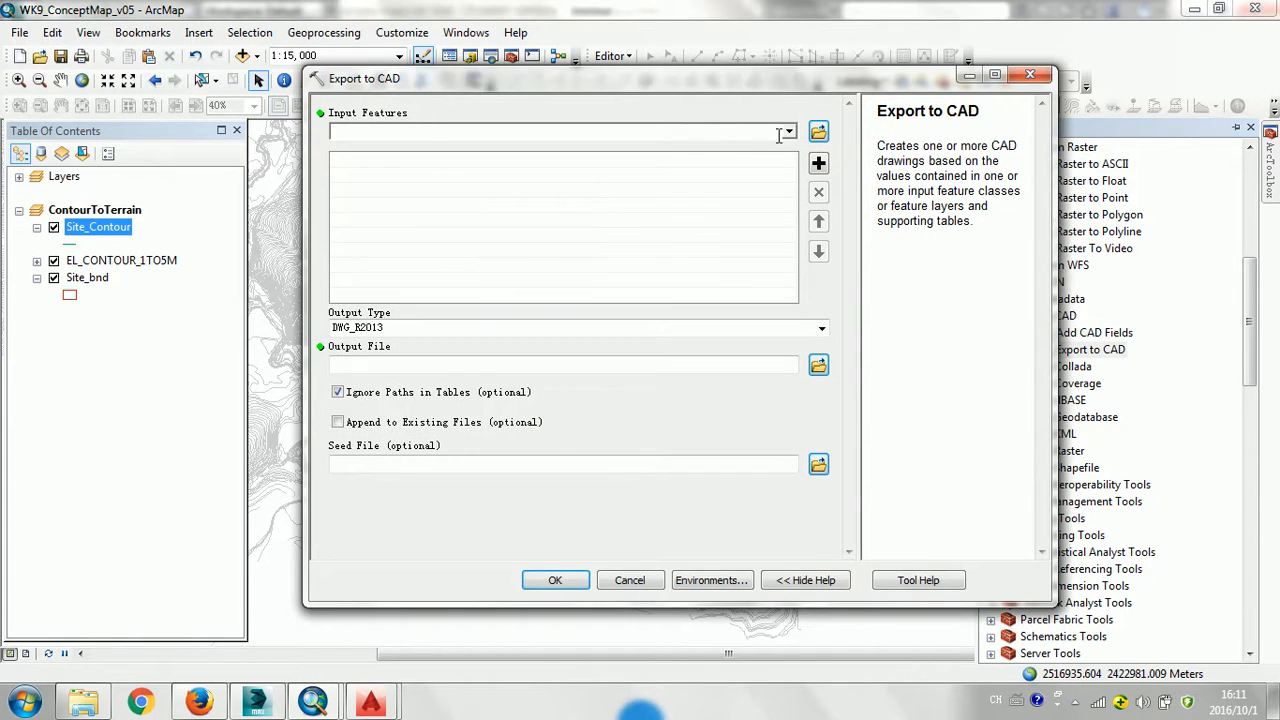
left_click(788, 132)
left_click(412, 150)
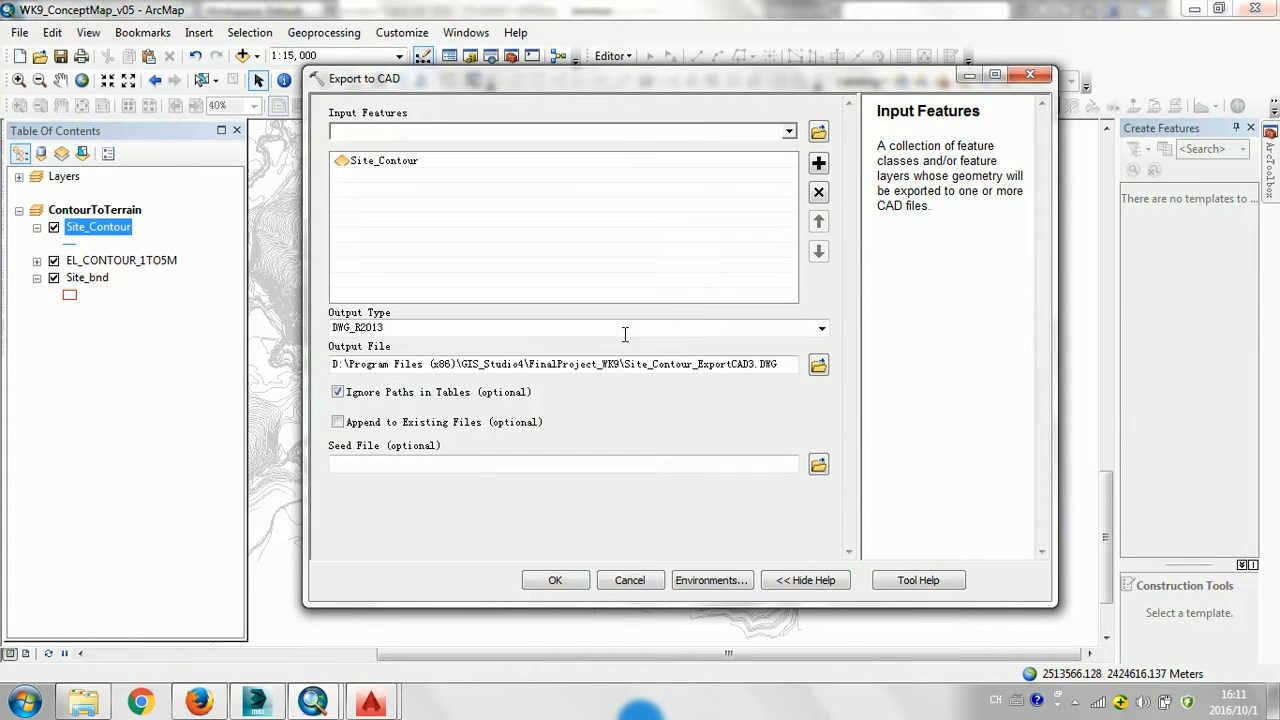
left_click(822, 329)
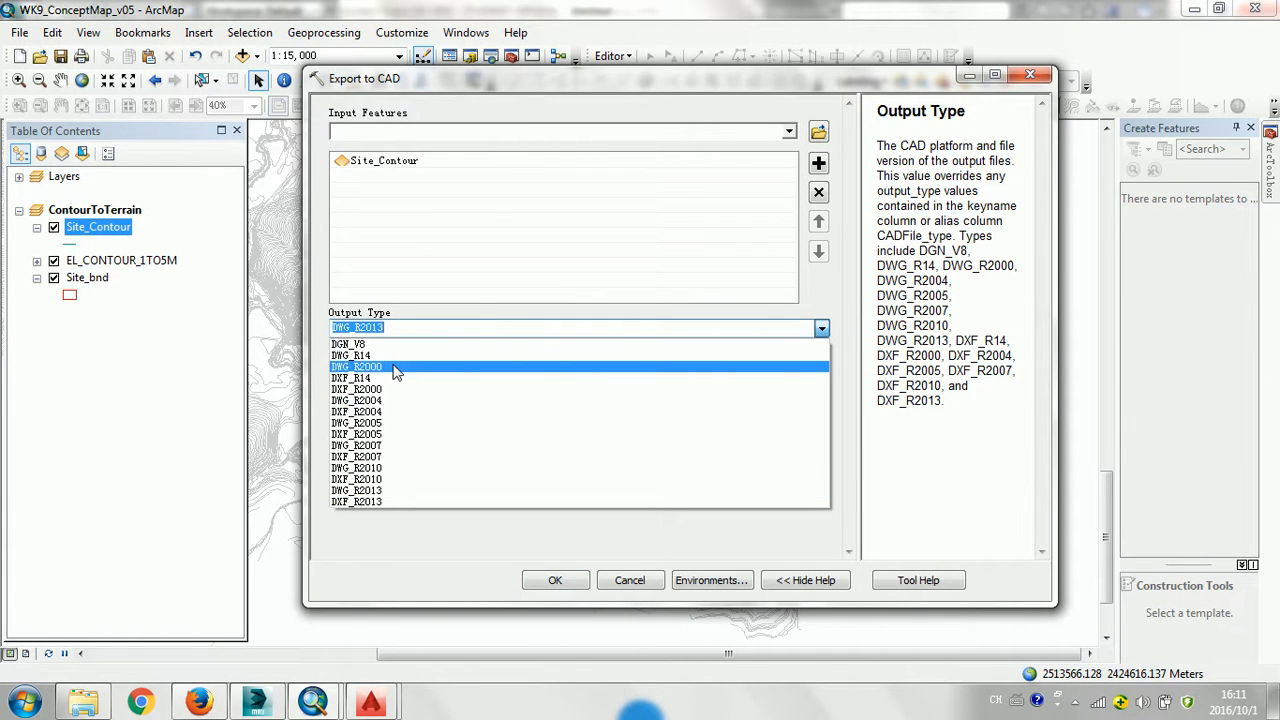
left_click(395, 368)
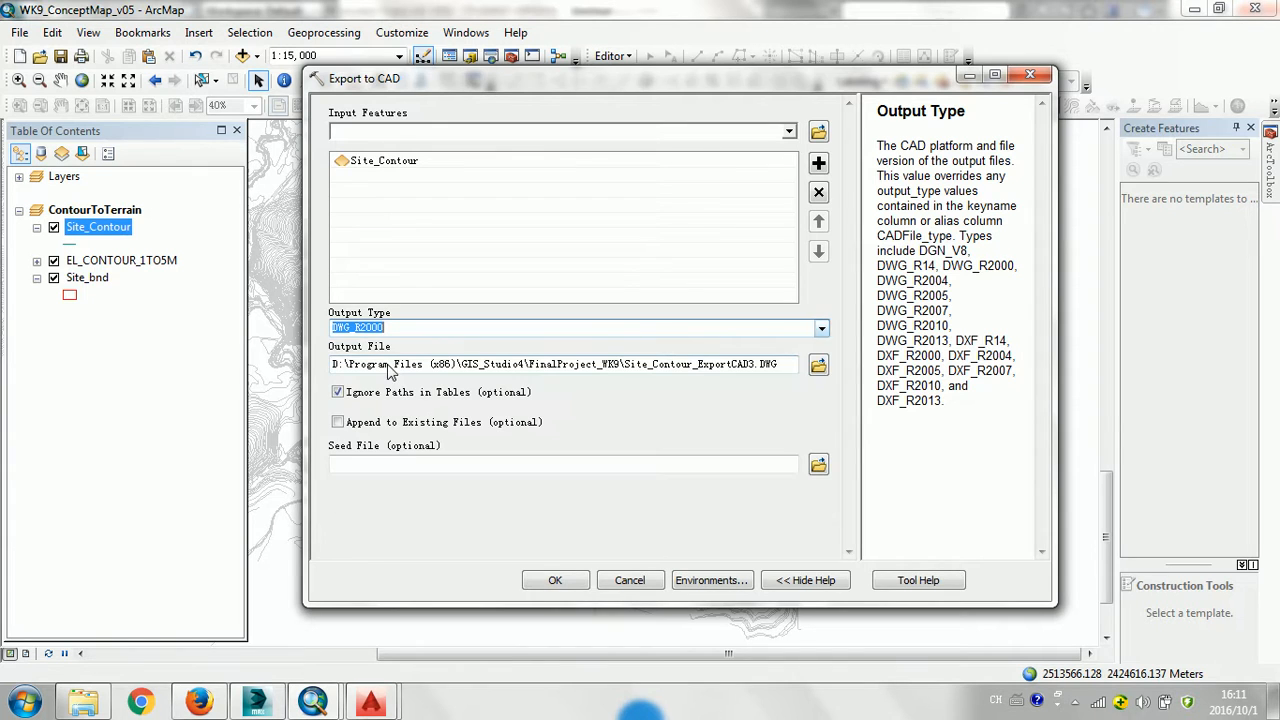
- Name the output file Site_Contour01.DWG in the GISTerrain folder, turn off Ignore Paths in Tables and run the export
left_click(818, 367)
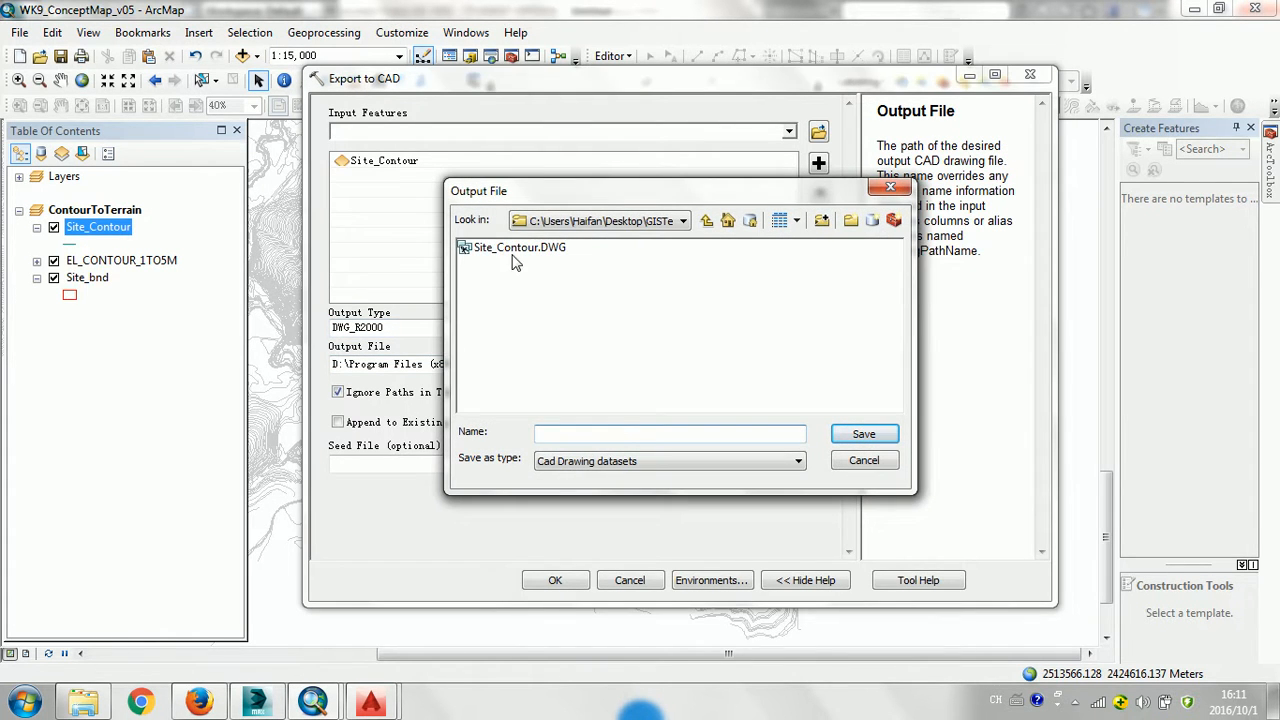
left_click(515, 248)
left_click(596, 434)
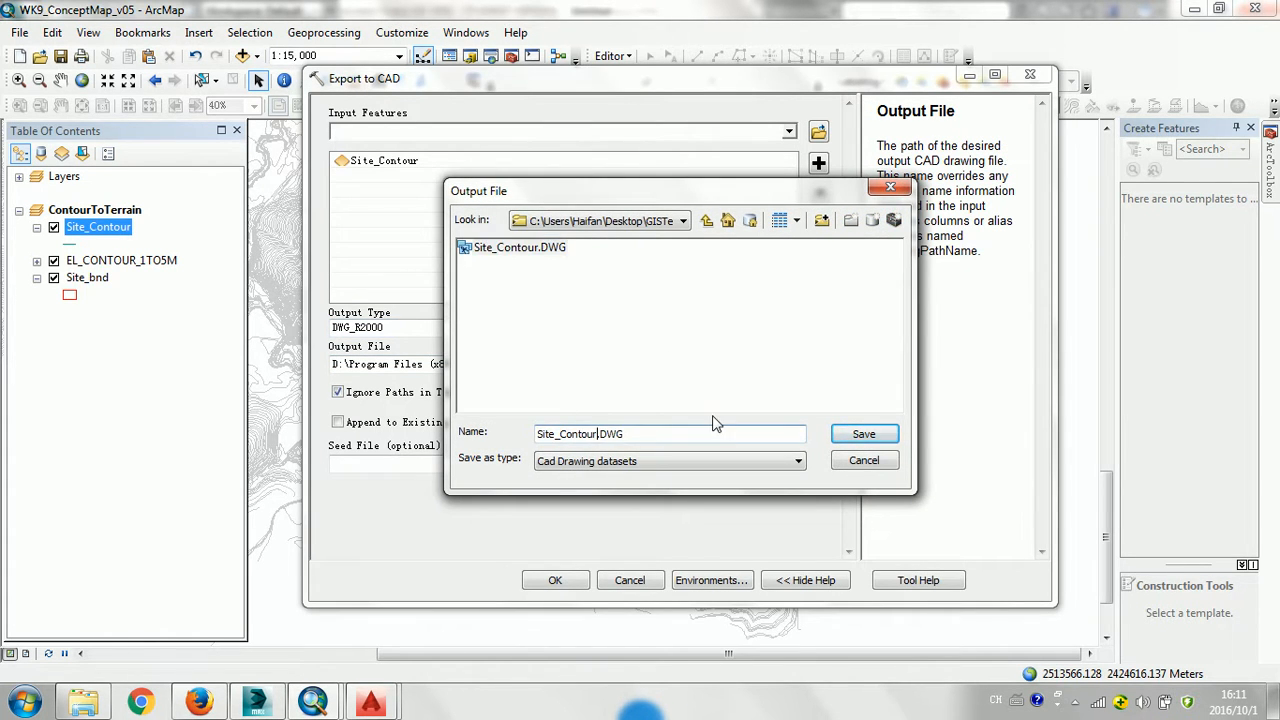
left_click(866, 435)
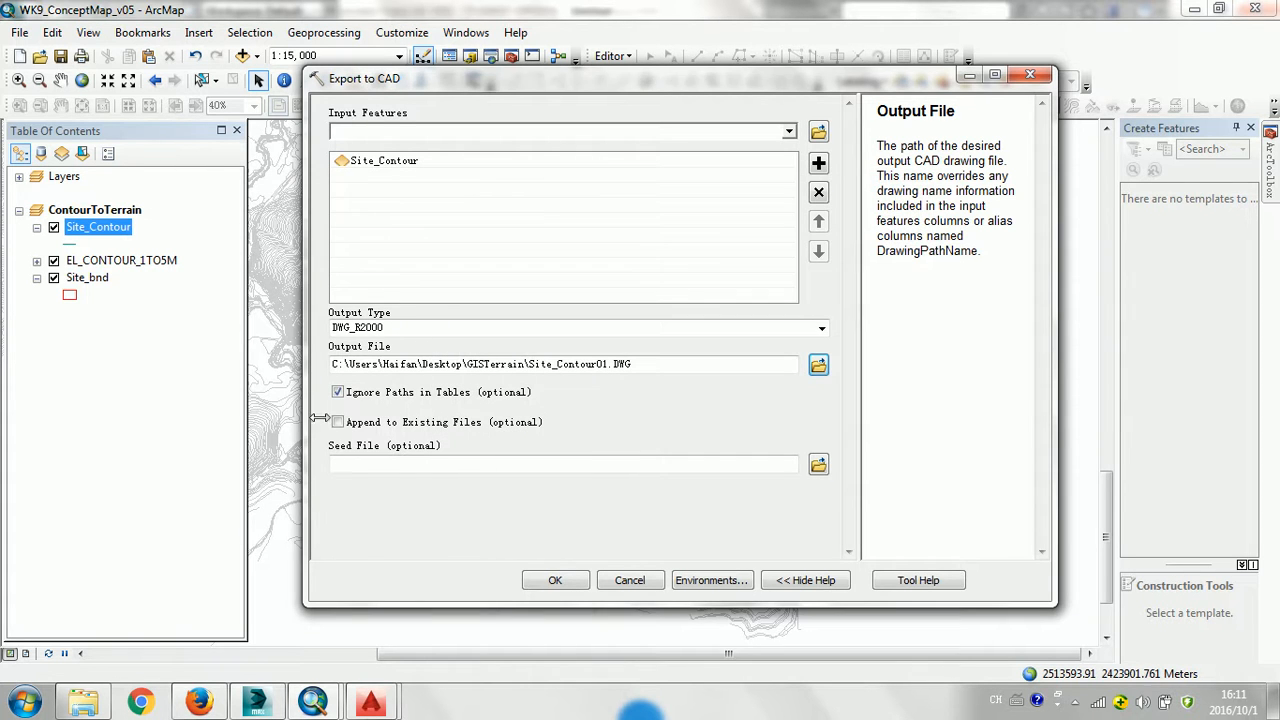
left_click(338, 392)
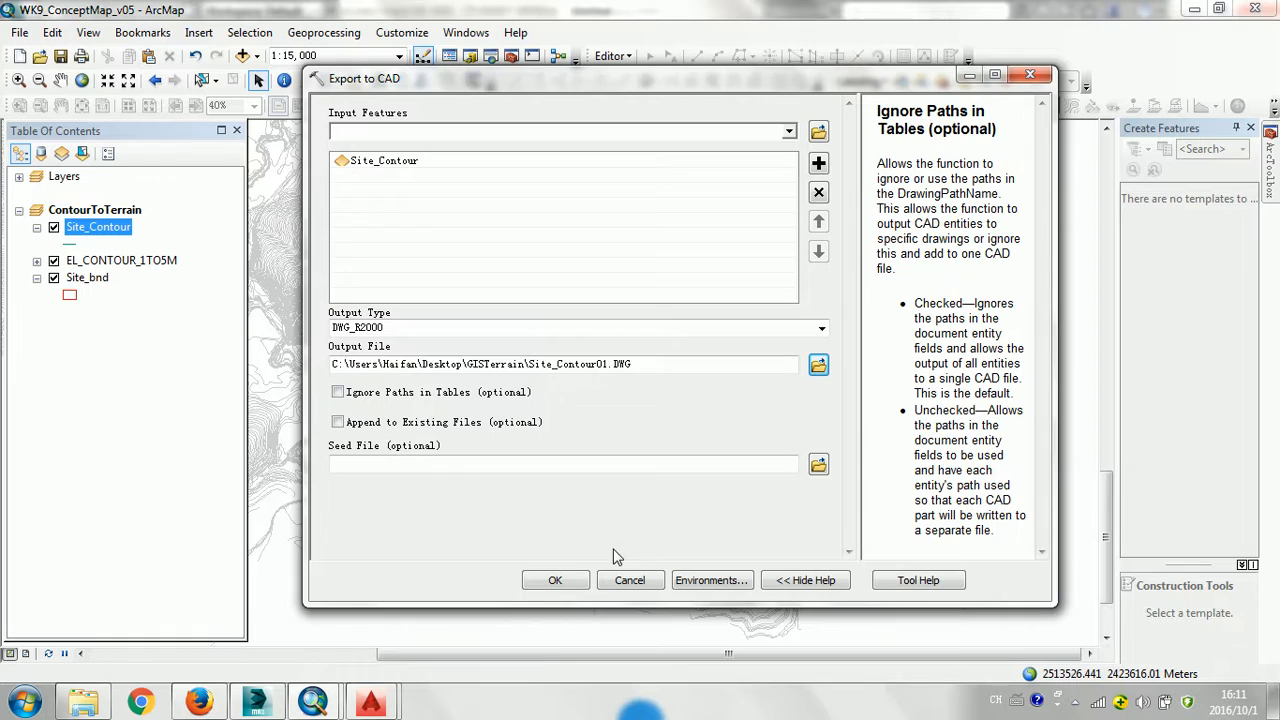
left_click(552, 581)
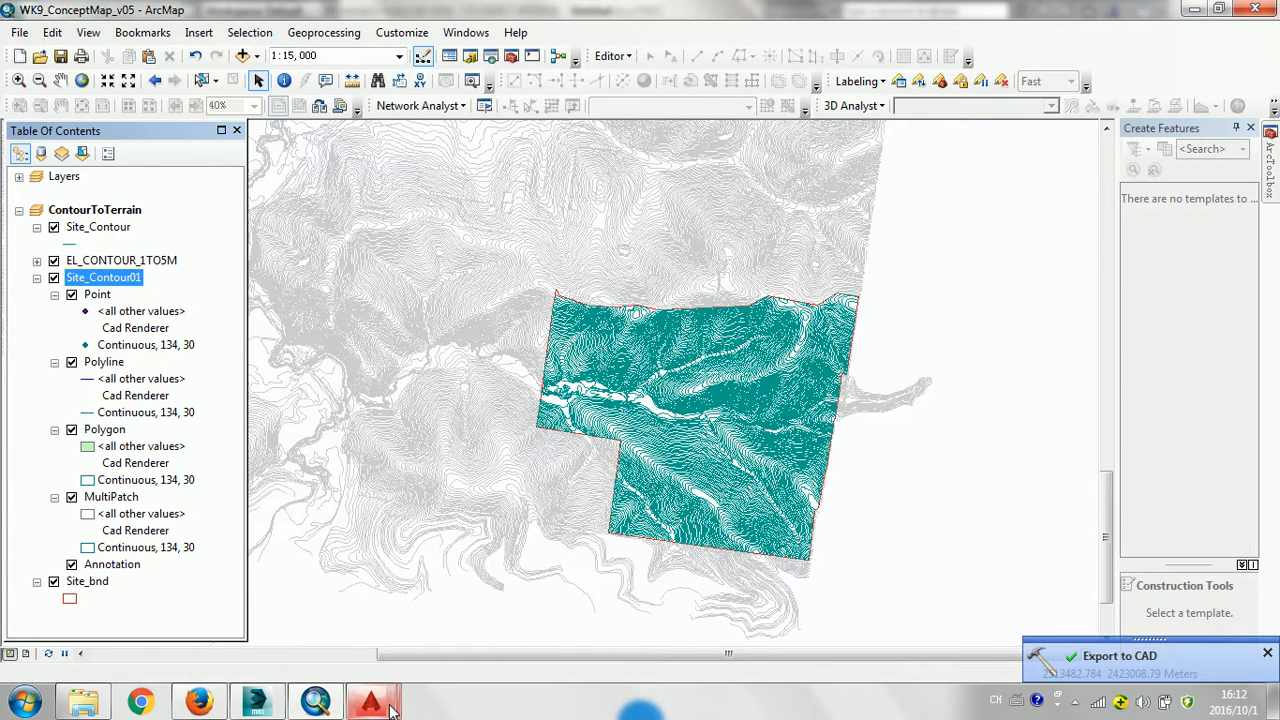
- Switch to AutoCAD and close the old Site_Contour drawing without saving its changes
mouse_move(390, 708)
left_click(444, 644)
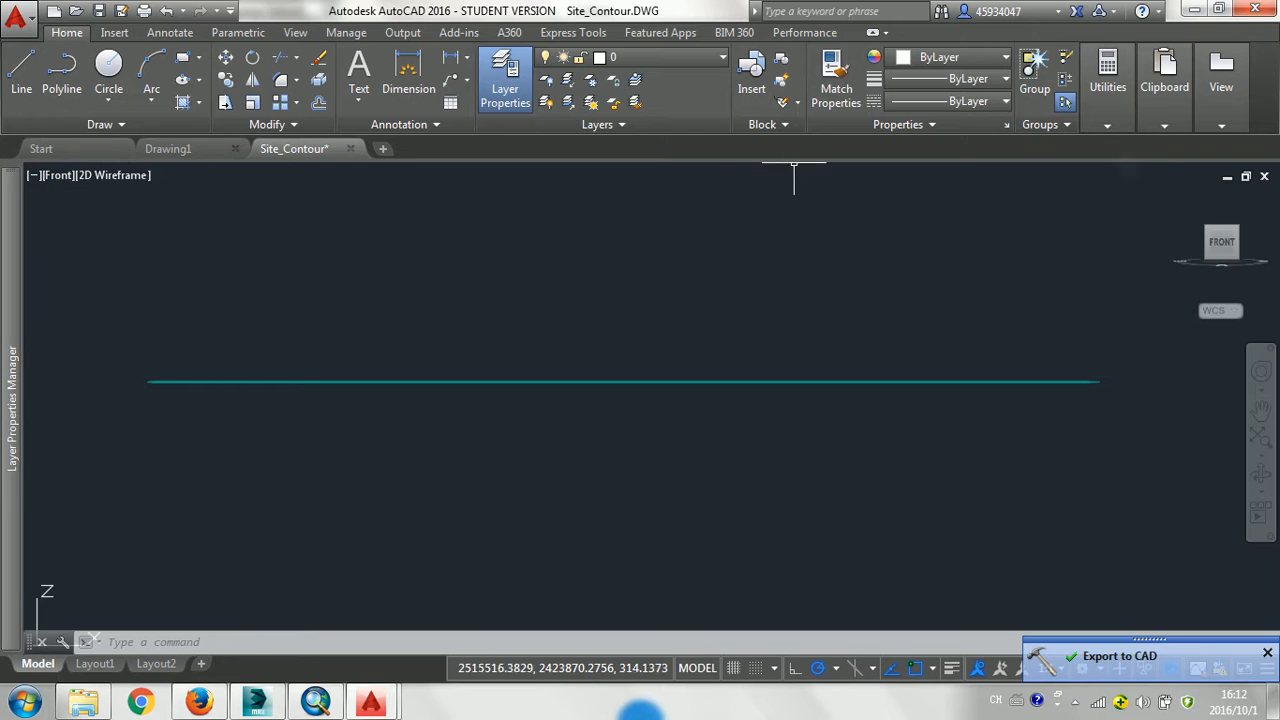
left_click(1264, 175)
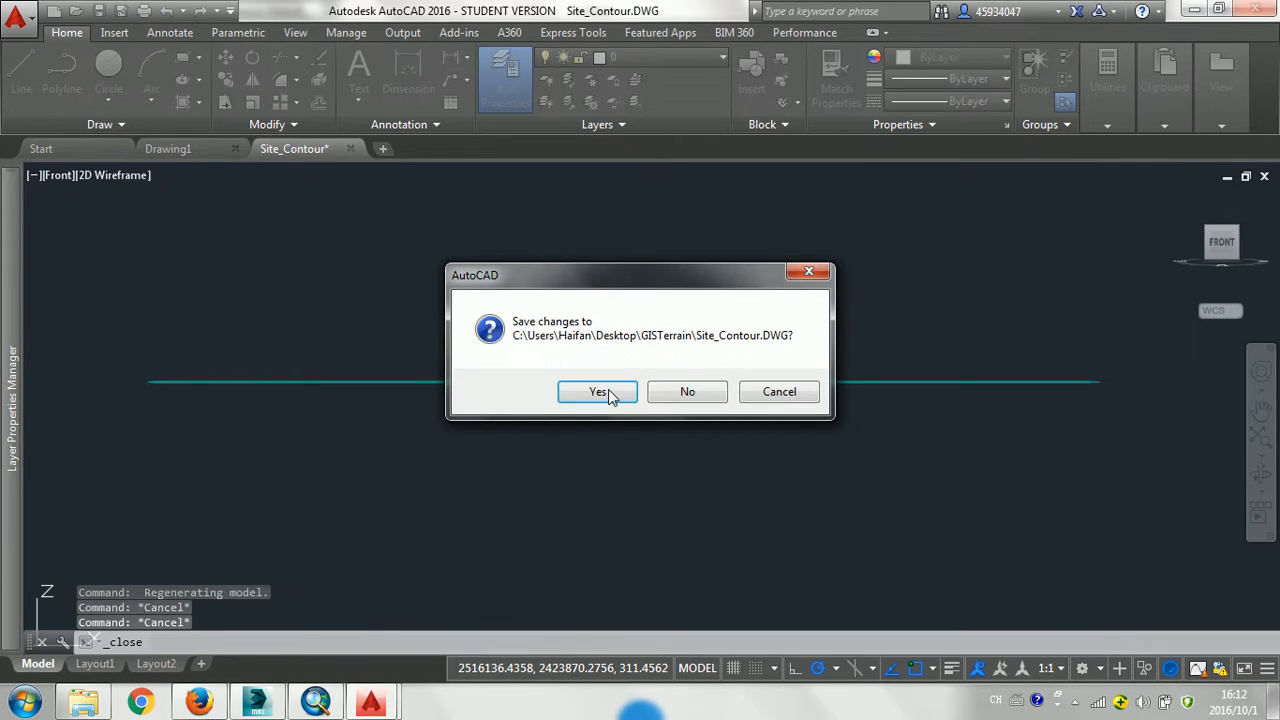
left_click(687, 392)
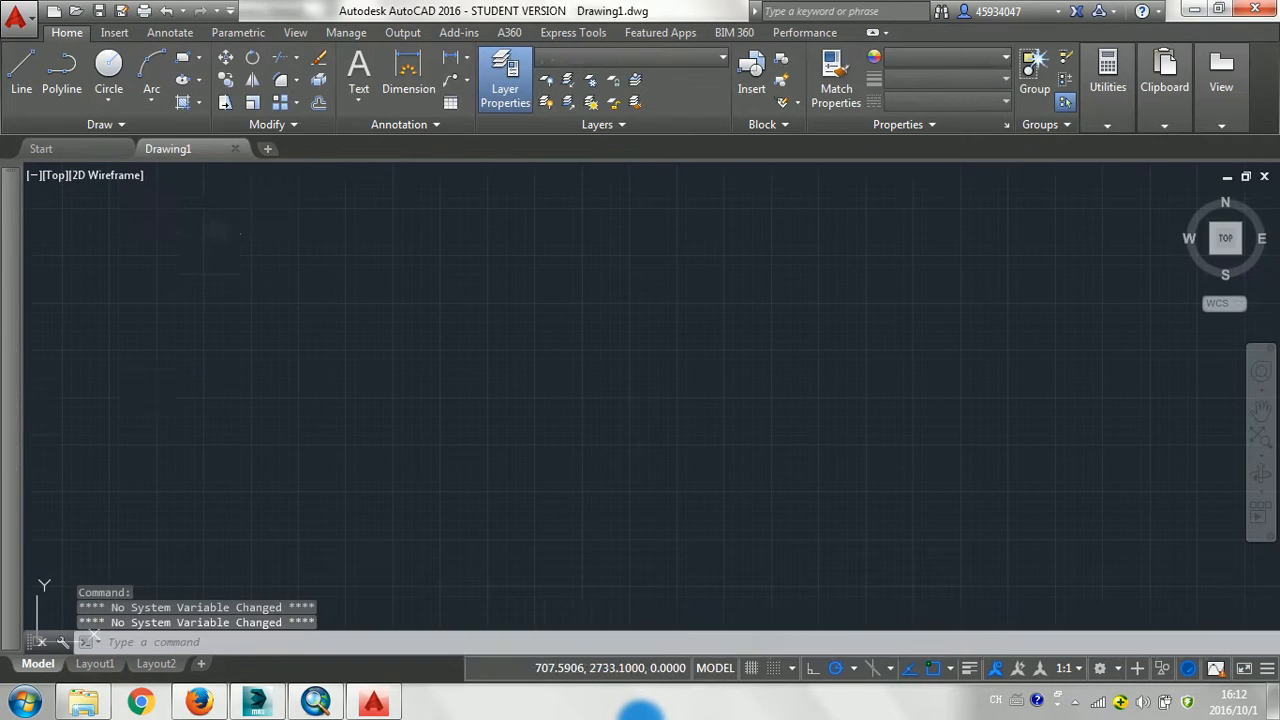
- Open the Site_Contour01 drawing from the GISTerrain folder
left_click(77, 11)
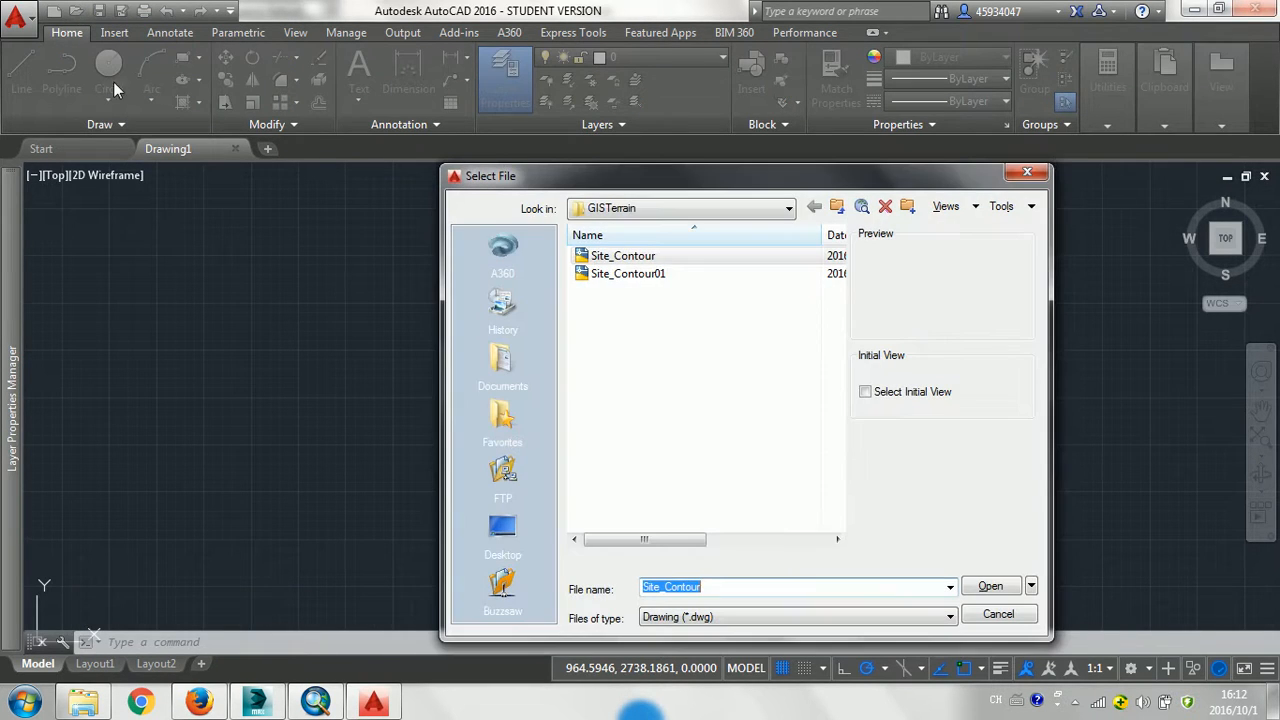
left_click(643, 277)
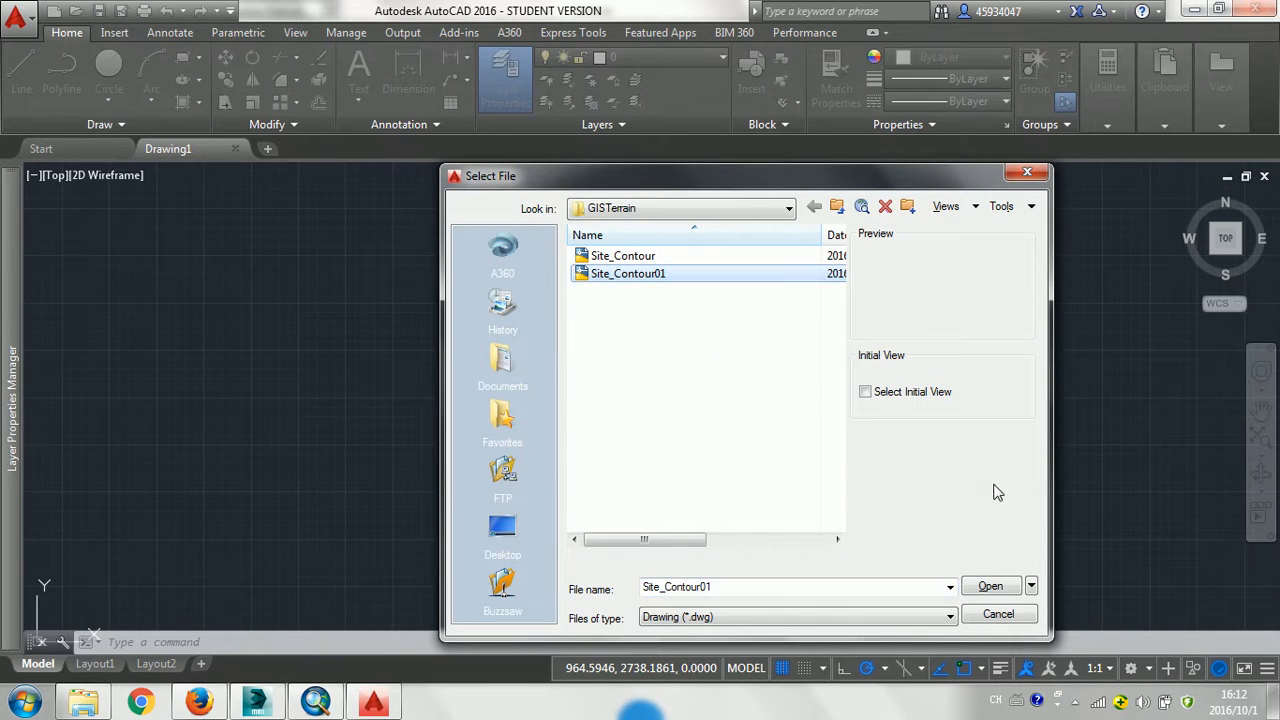
left_click(990, 590)
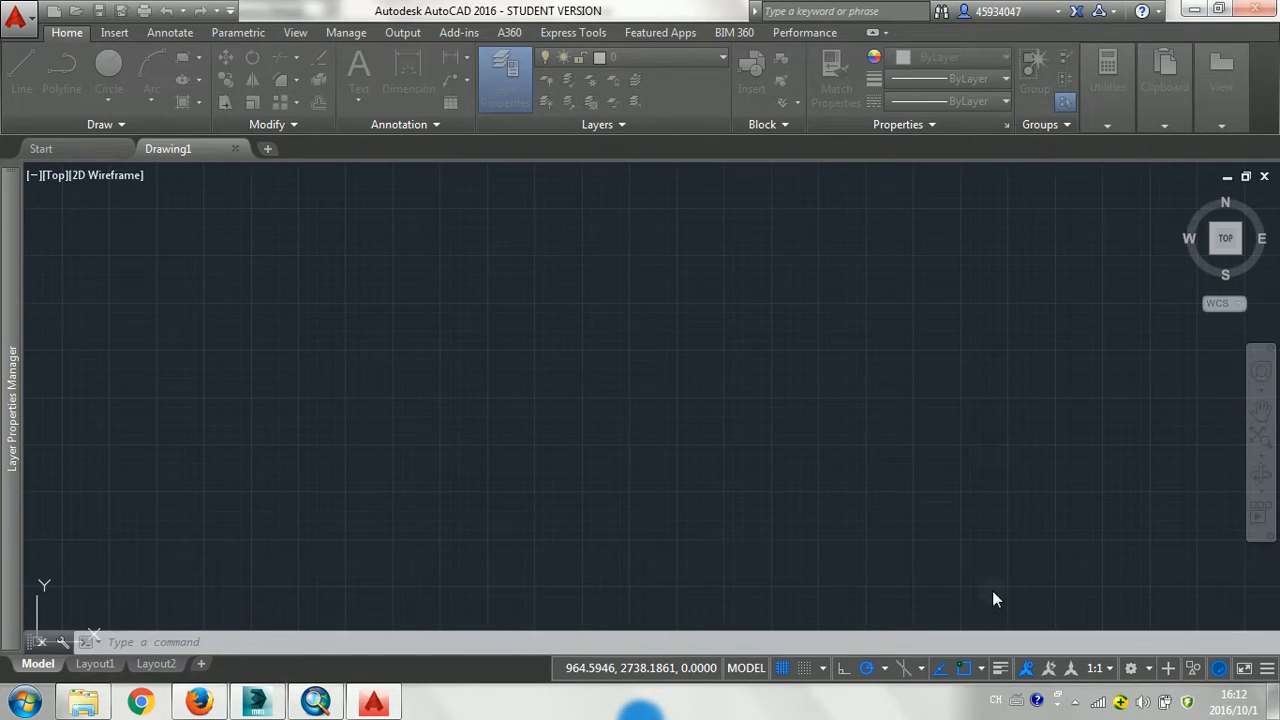
- Inspect the heights of the Site_Contour01 contours from the front view
left_click(637, 296)
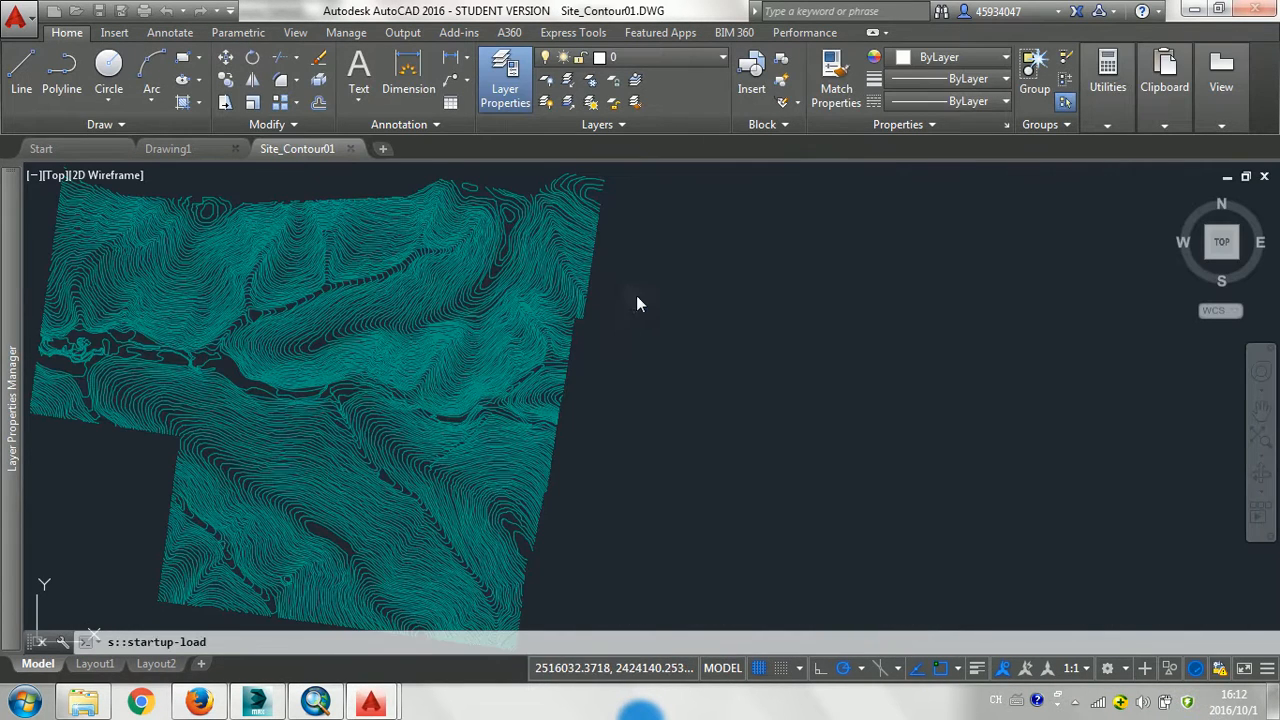
left_click(1223, 270)
scroll(714, 429, "up", 5)
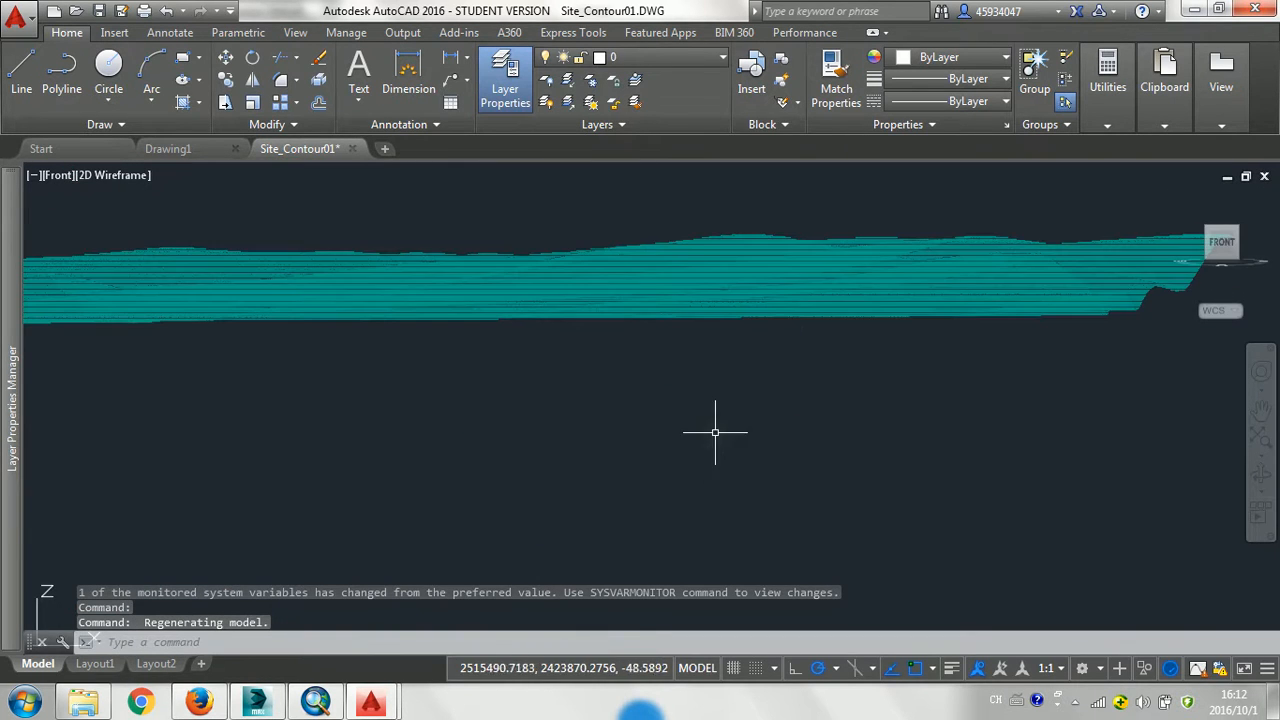
middle_click_drag(743, 300, 857, 400)
scroll(737, 357, "down", 2)
scroll(740, 357, "up", 3)
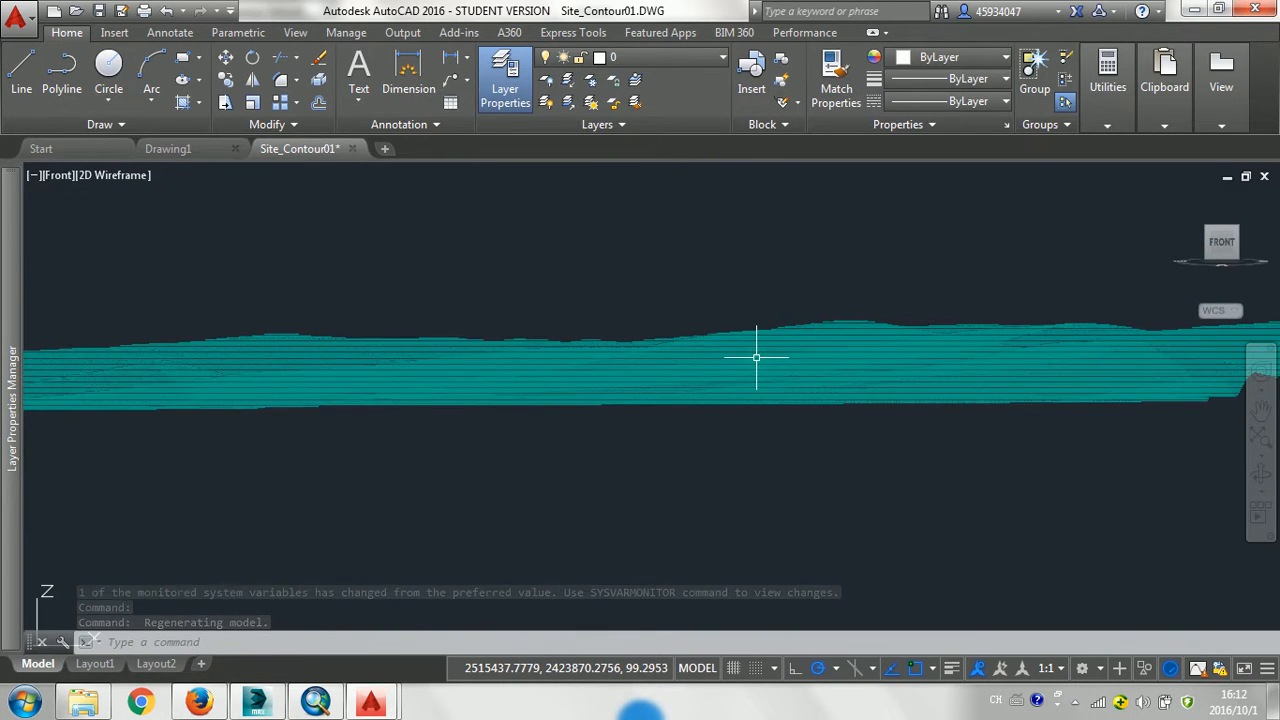
scroll(730, 310, "down", 2)
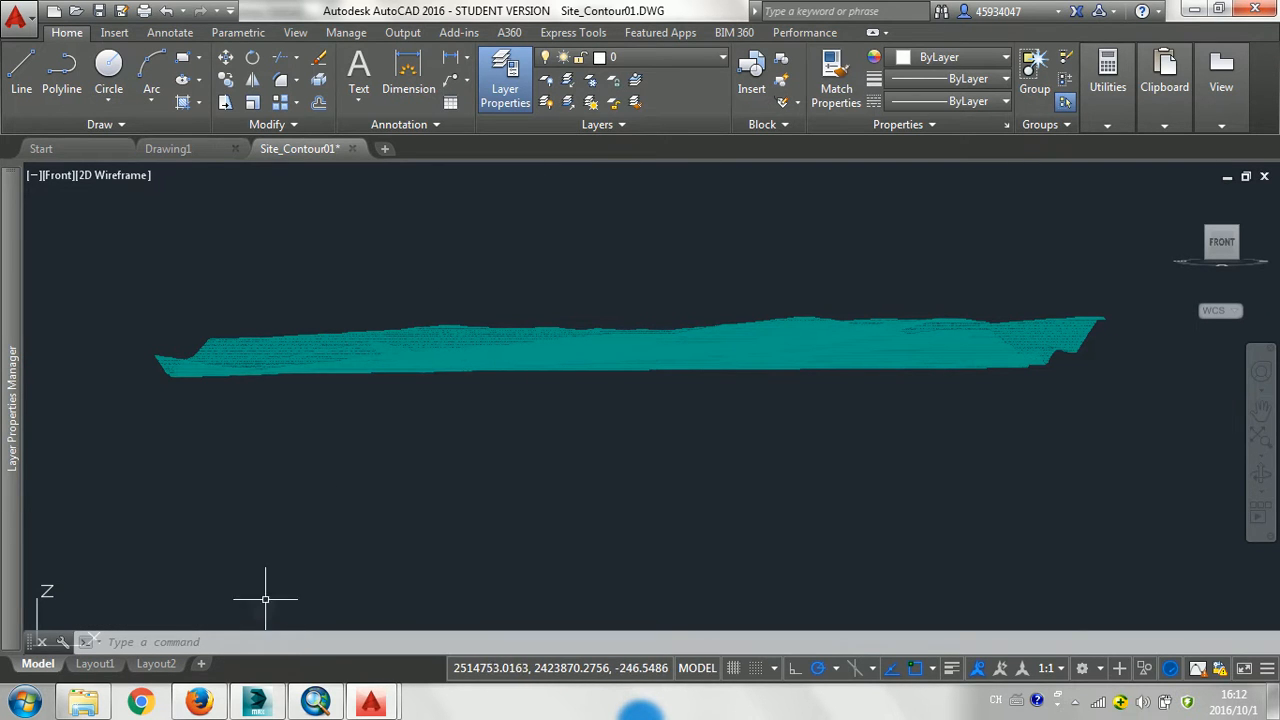
- Switch to 3ds Max and choose the Site_Contour01 drawing from the GISTerrain folder for import
left_click(263, 702)
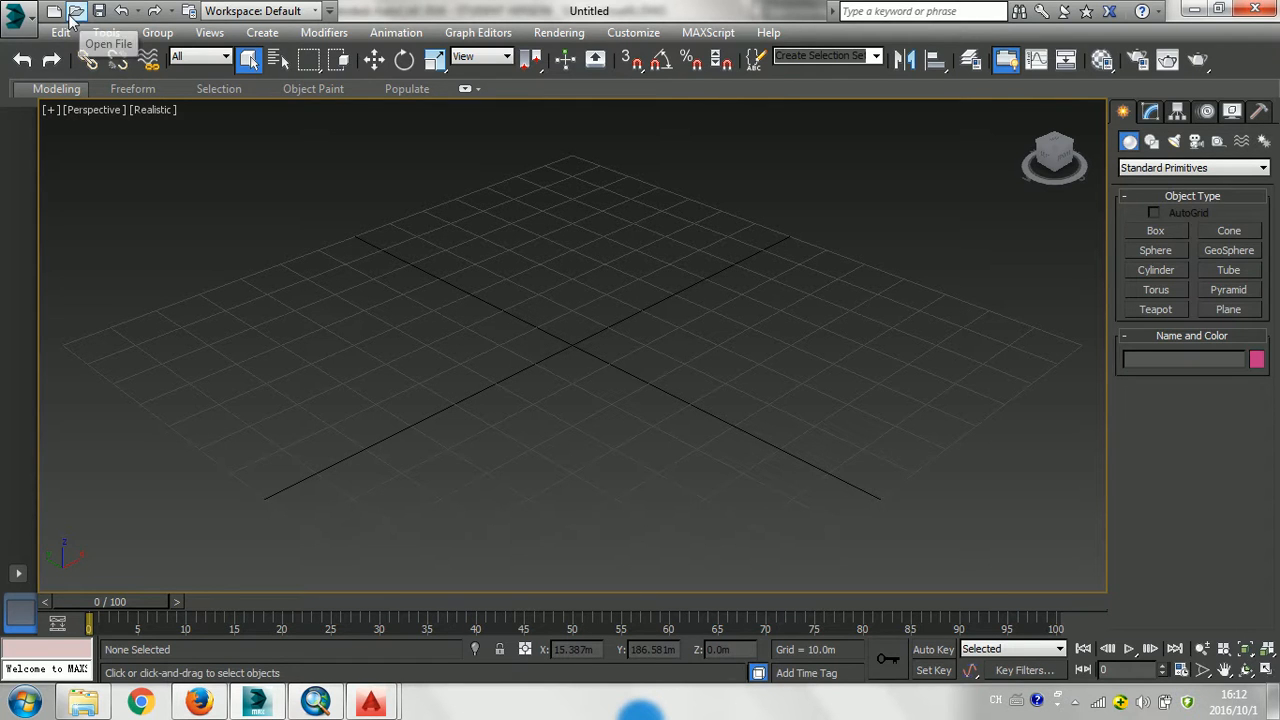
left_click(18, 16)
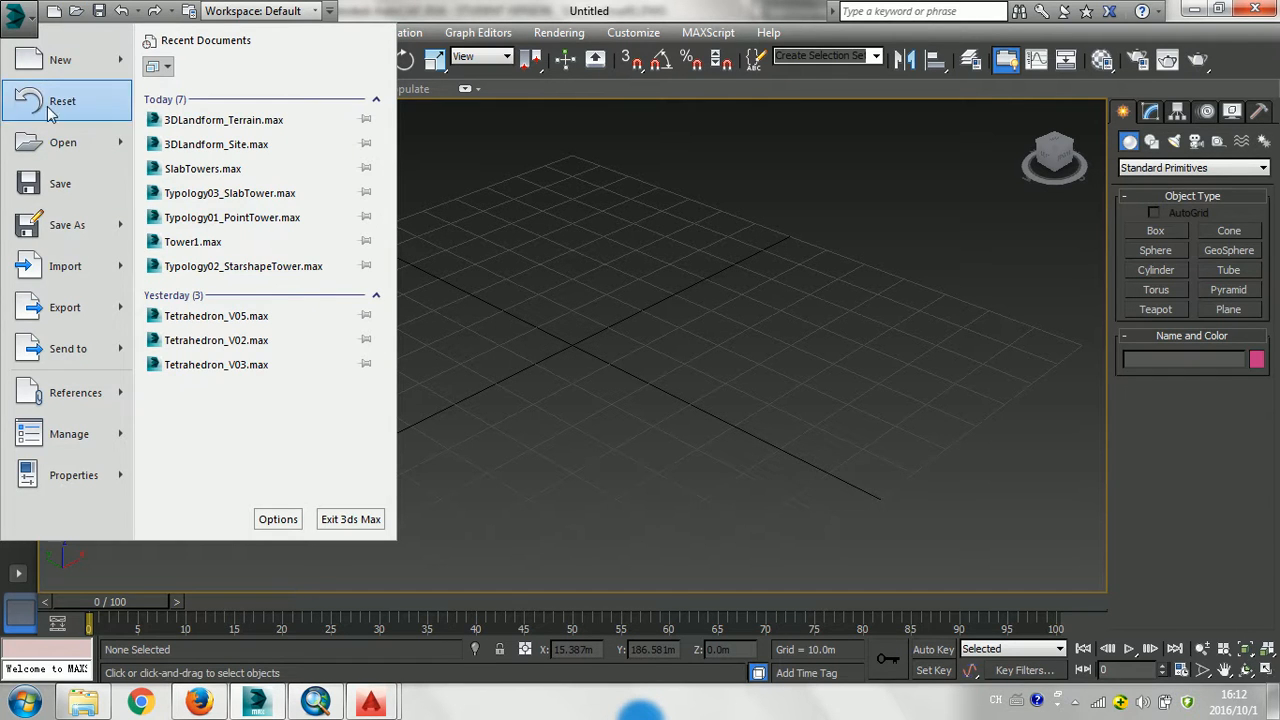
left_click(47, 276)
left_click(170, 143)
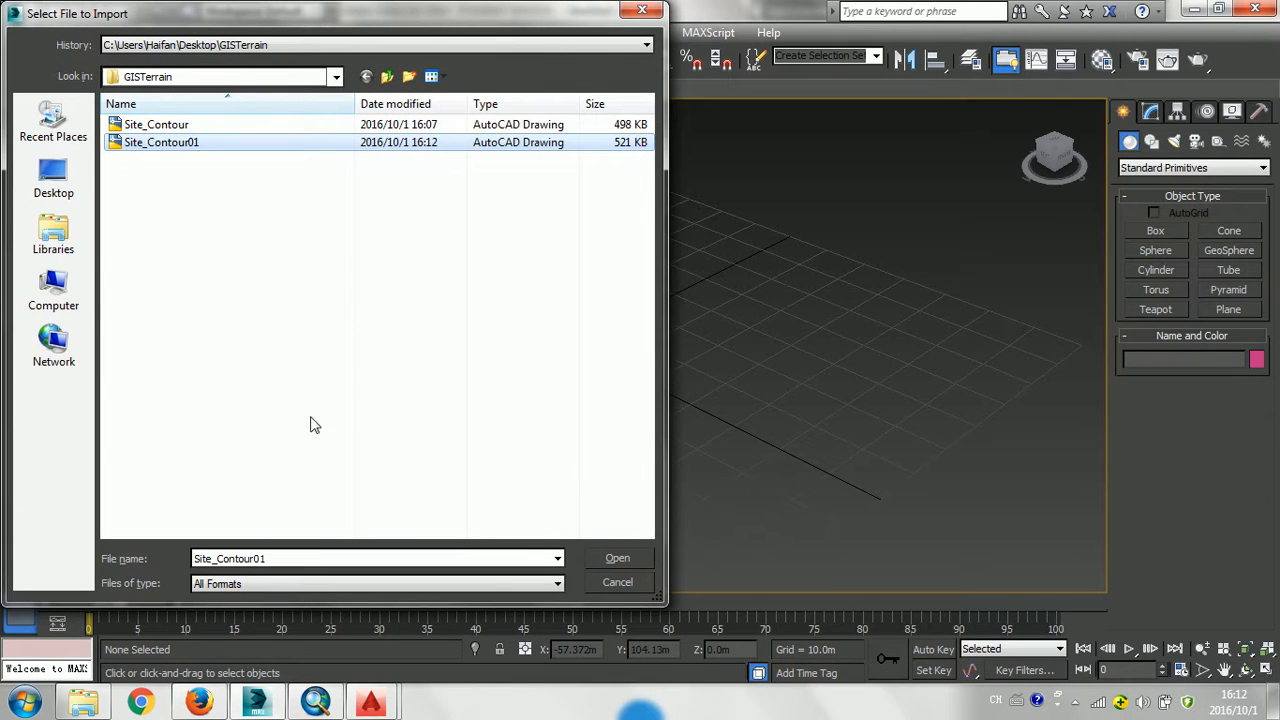
left_click(618, 559)
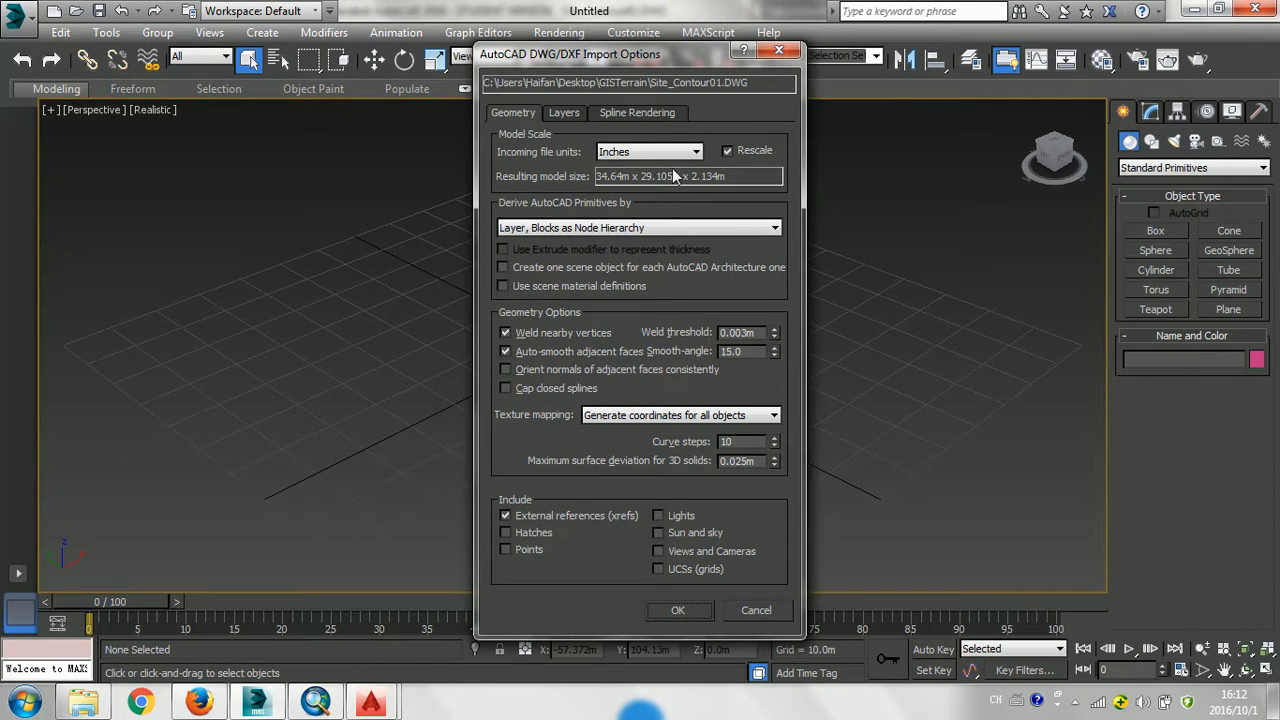
- Limit the DWG import to the Site_Contour layer, set the incoming file units to Meters and accept the import options
left_click(564, 115)
left_click(760, 192)
left_click(539, 180)
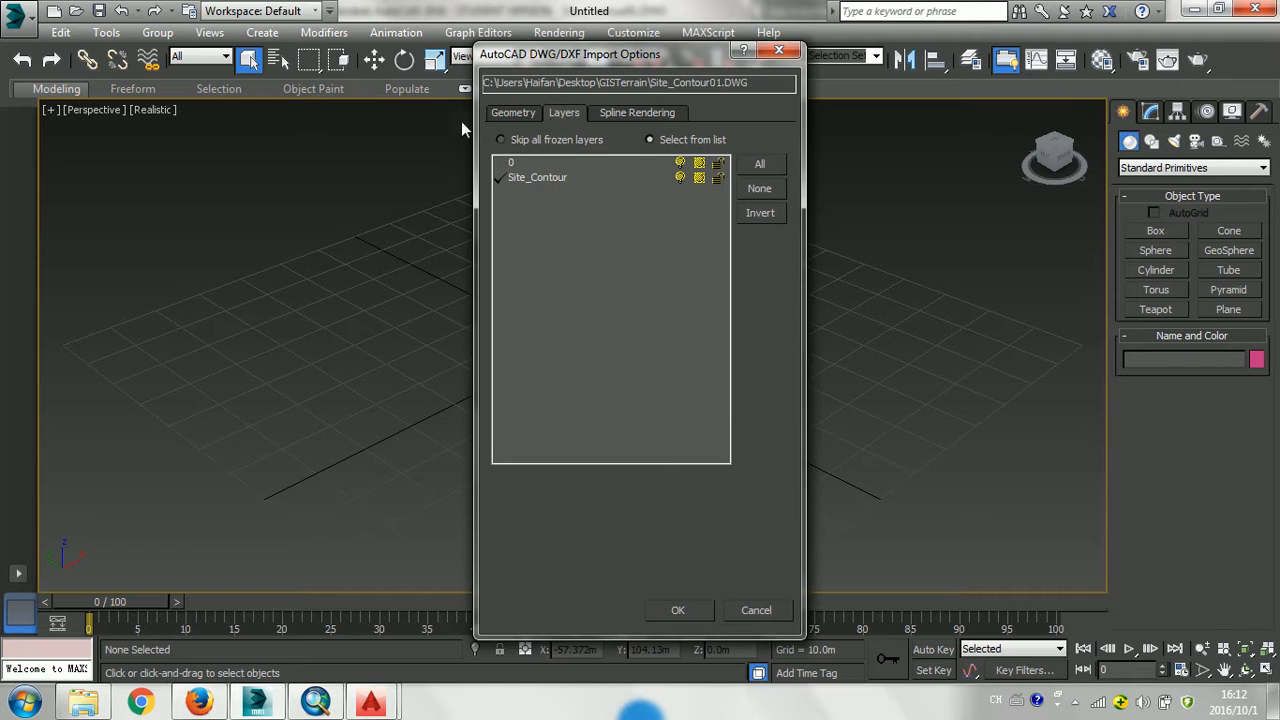
left_click(525, 113)
left_click(699, 151)
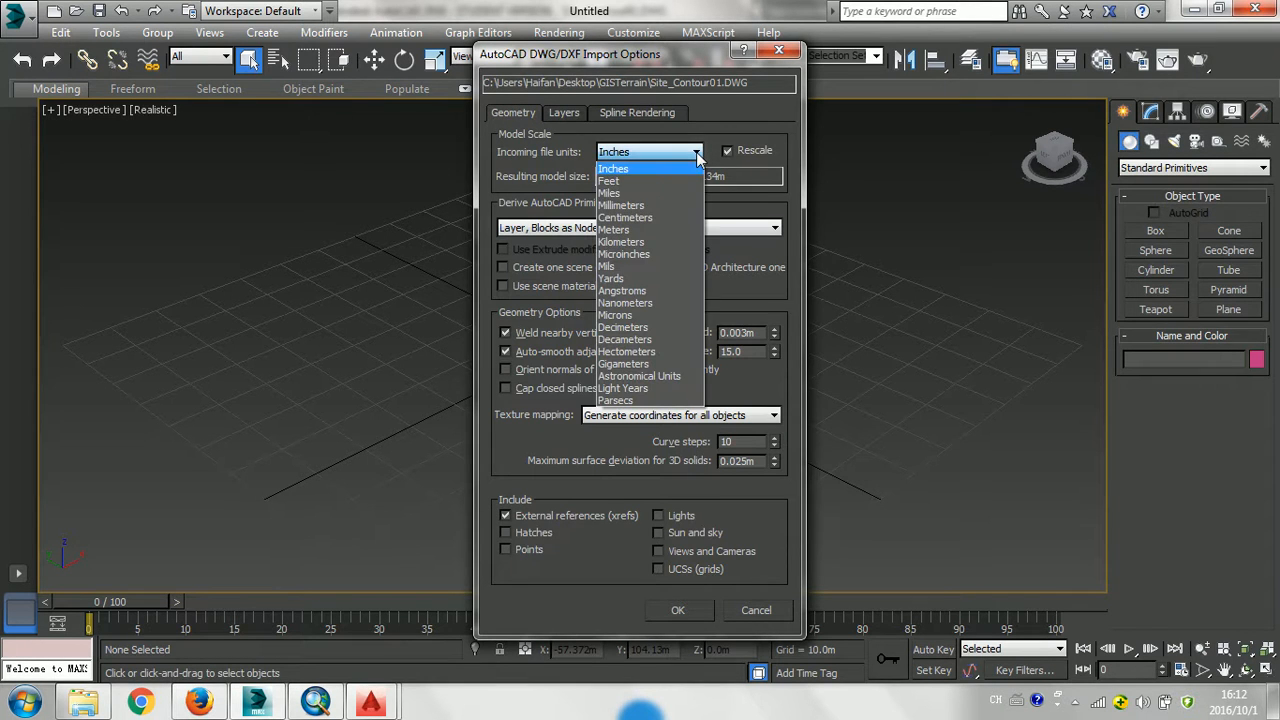
left_click(657, 230)
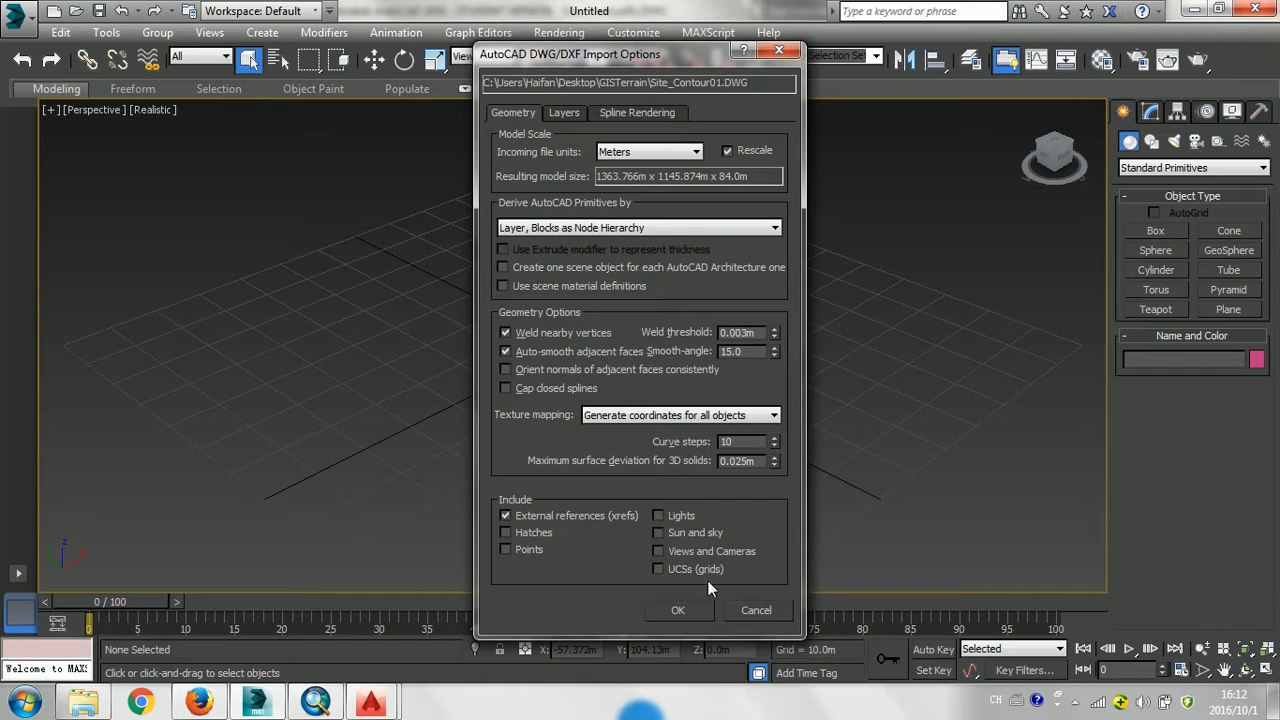
left_click(679, 610)
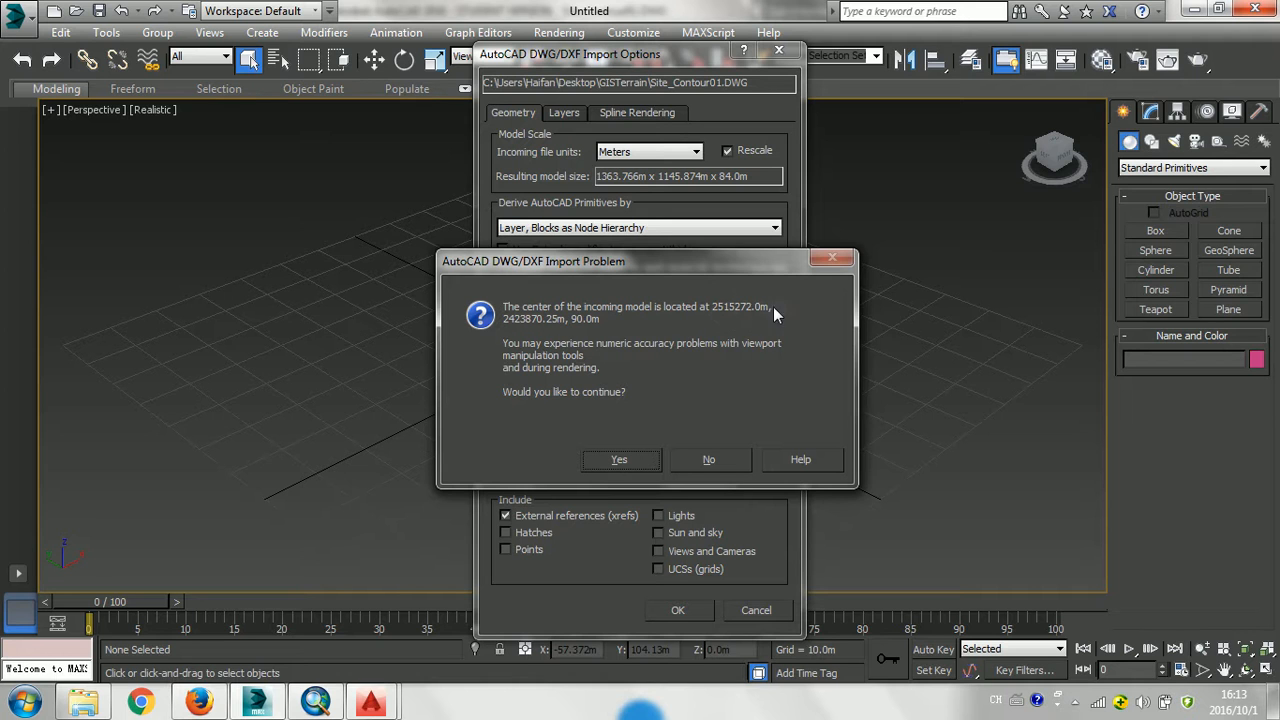
- Check the map coordinates in ArcMap, then return to 3ds Max and continue the import despite the distant model centre
left_click(315, 702)
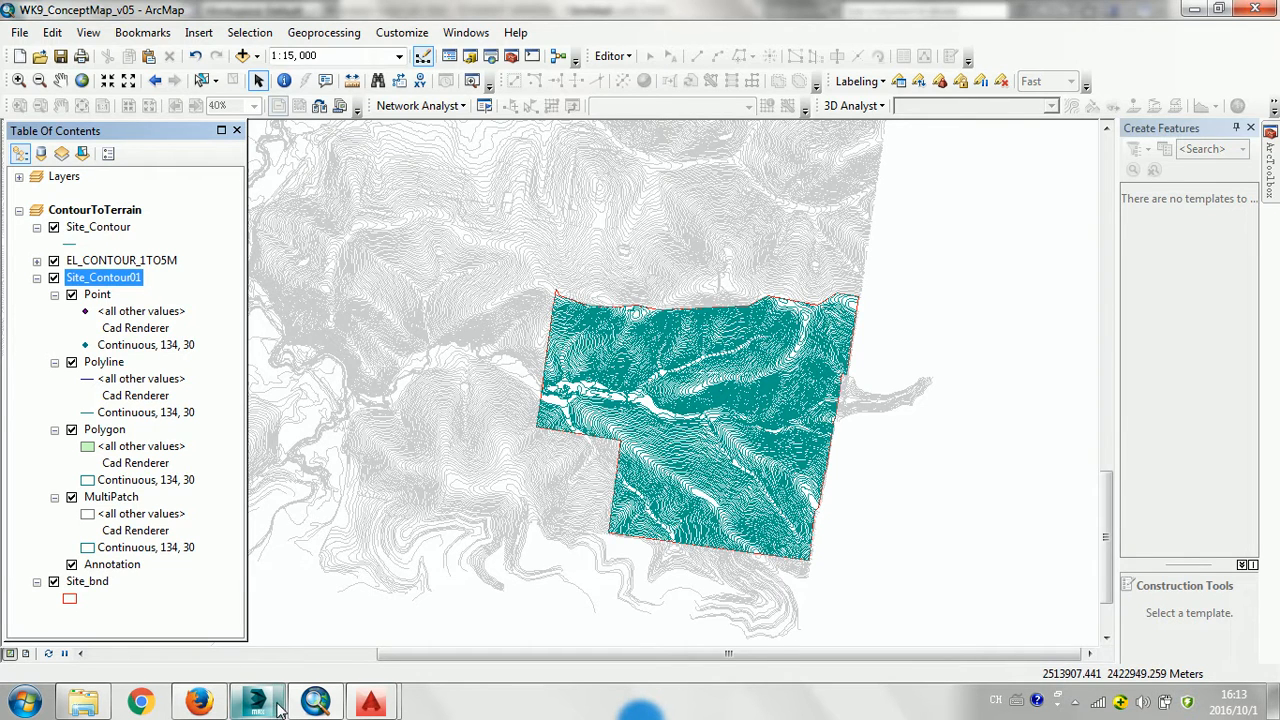
left_click(279, 707)
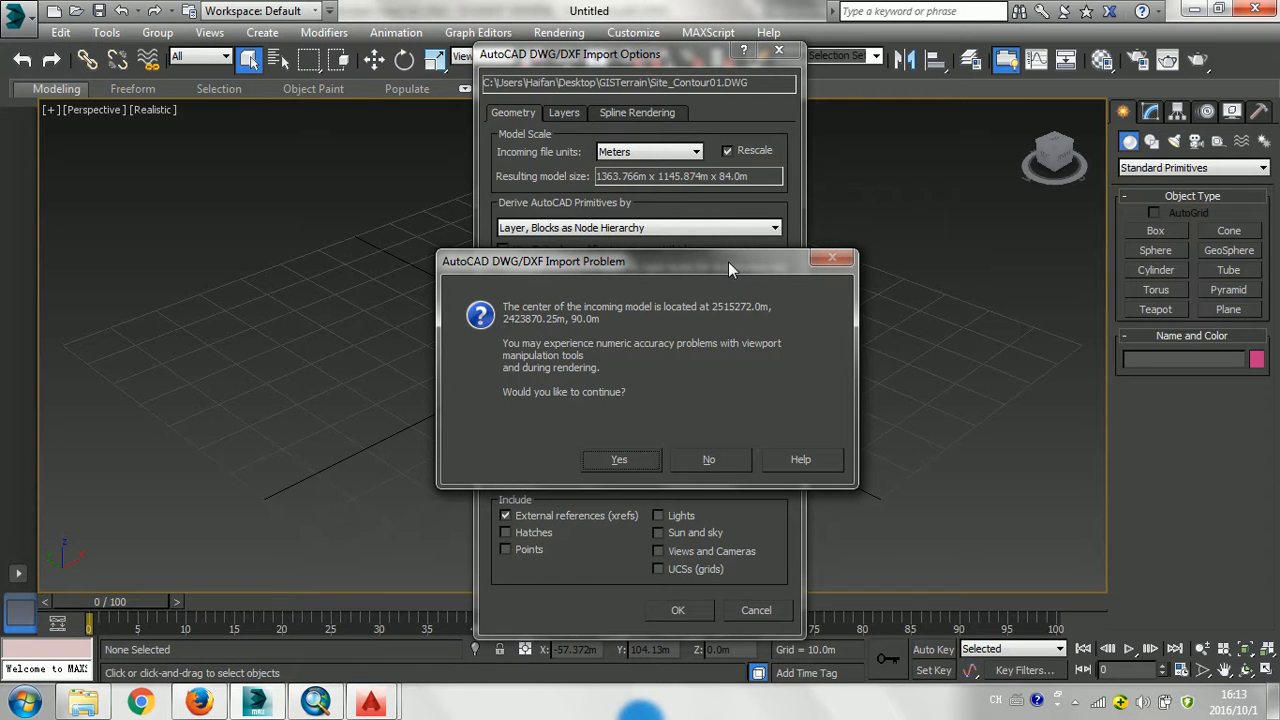
left_click_drag(697, 260, 690, 244)
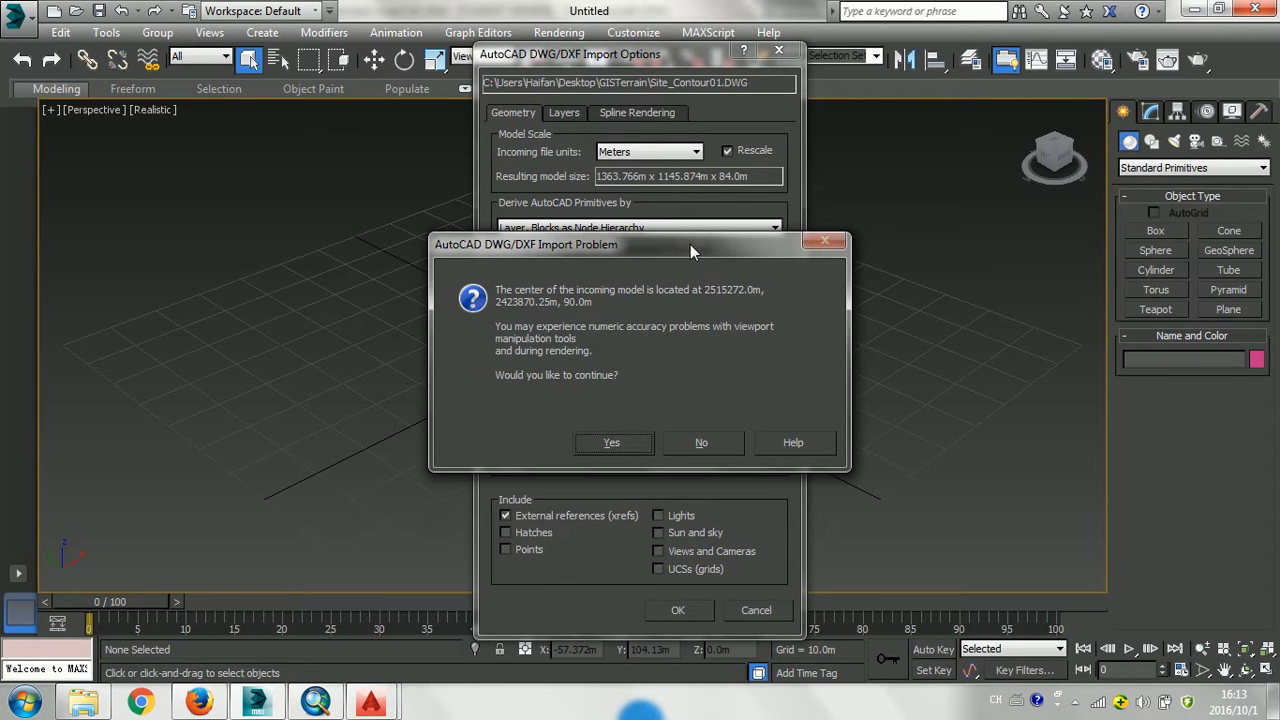
left_click(611, 442)
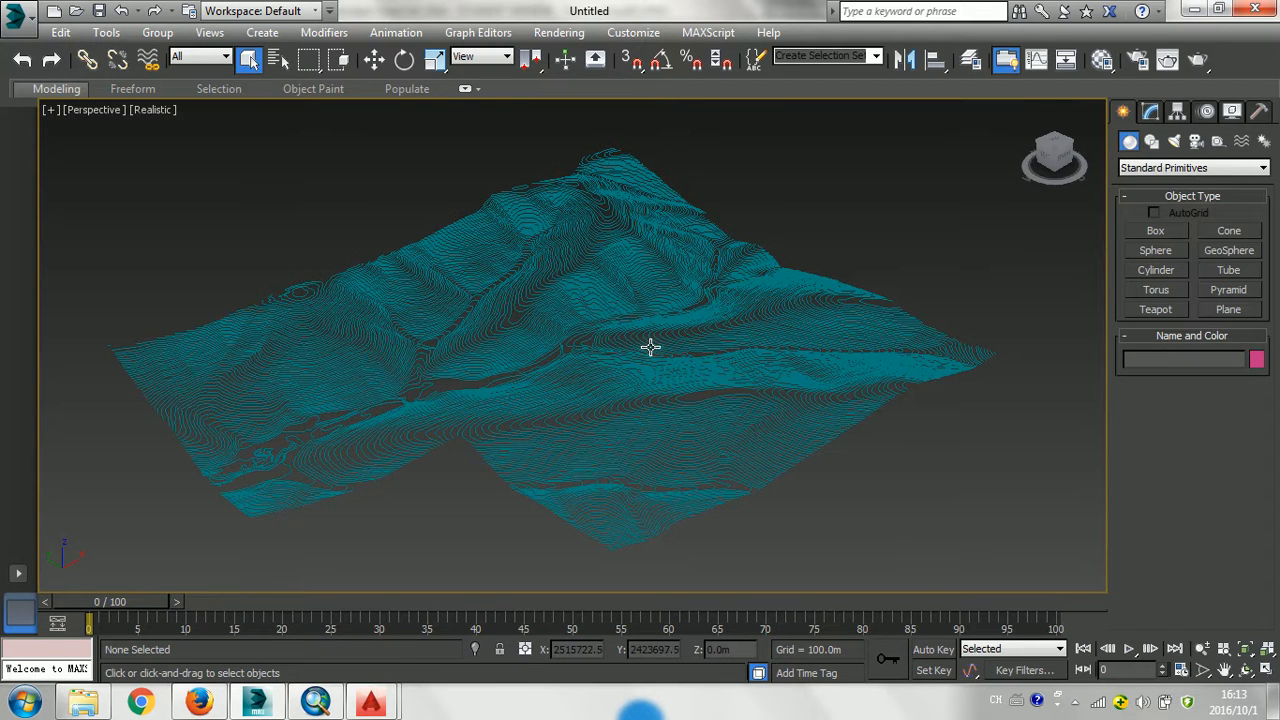
- Create a Terrain compound object from the imported Site_Contour shape and deselect it to view the surface
middle_click_drag(610, 445, 728, 425, "alt")
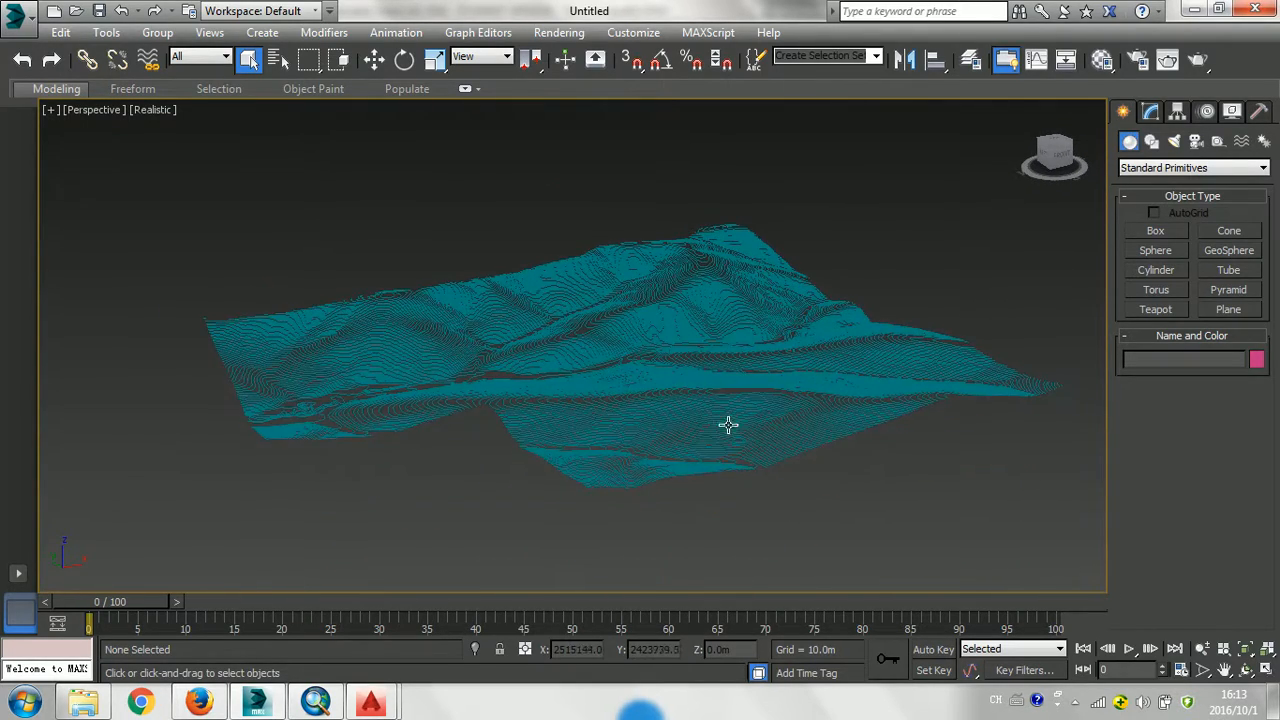
middle_click_drag(623, 360, 625, 333, "alt")
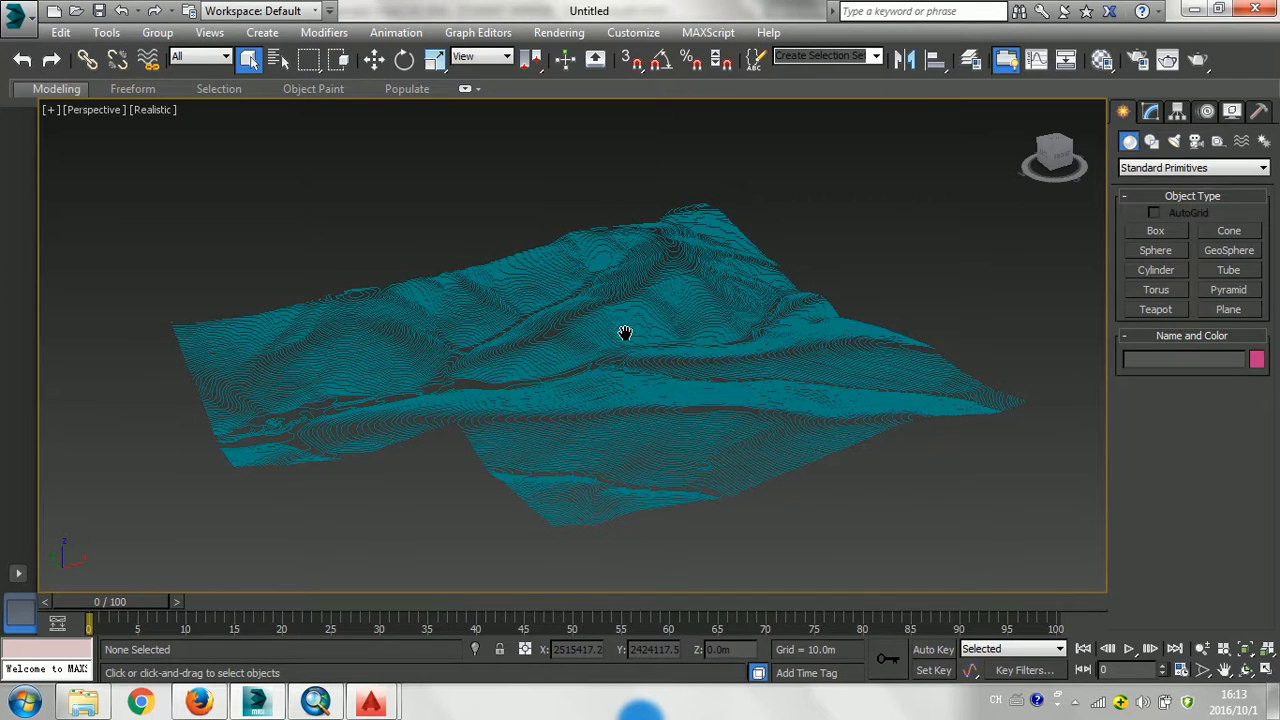
left_click(625, 333)
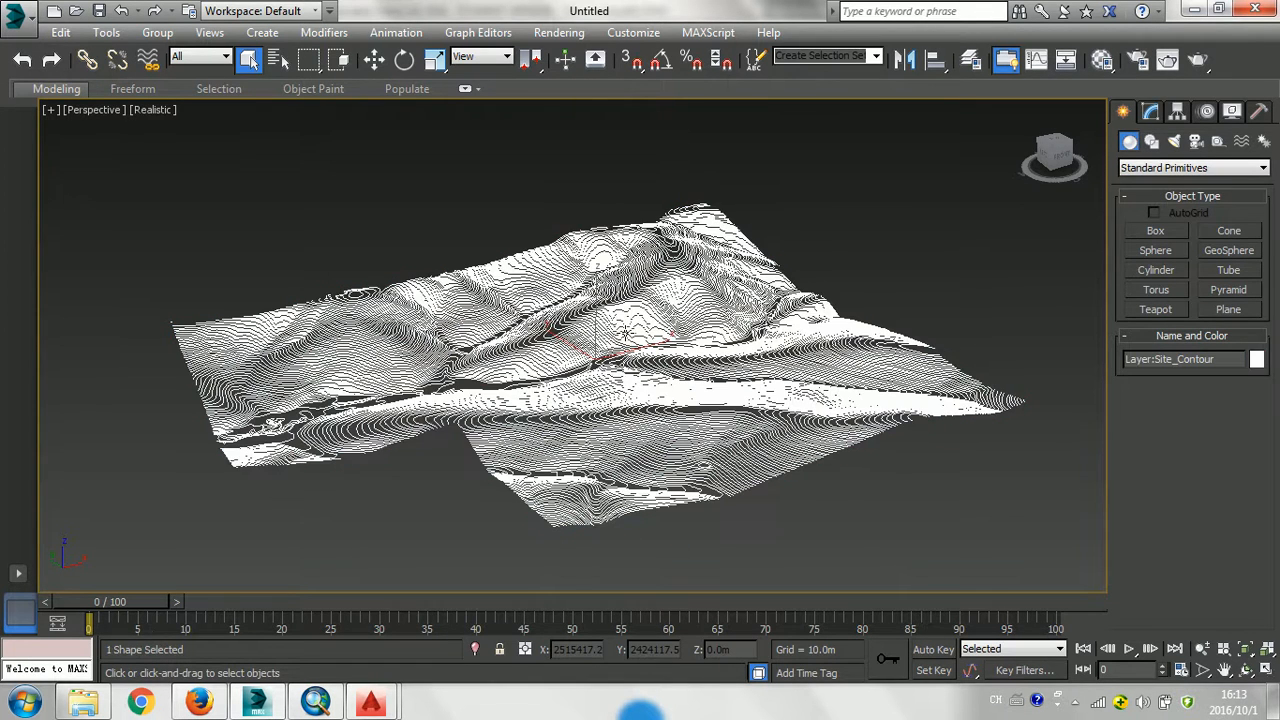
left_click(1176, 168)
left_click(1170, 210)
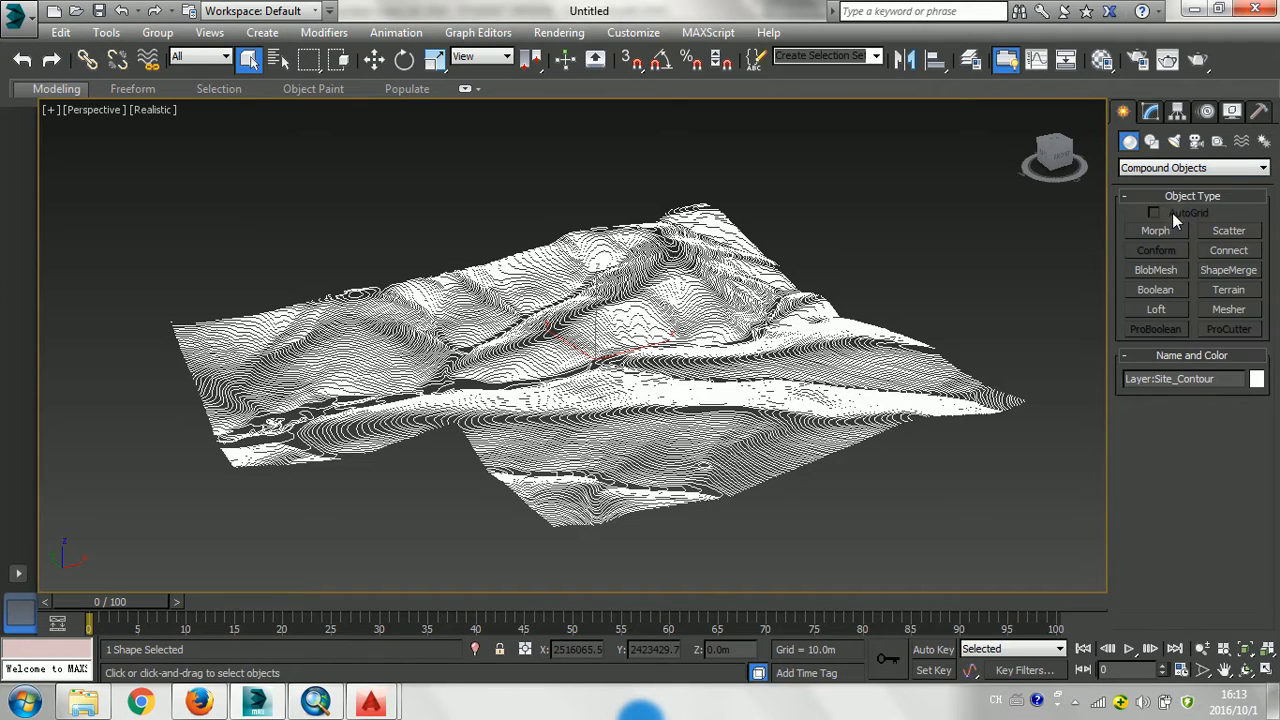
left_click(1226, 291)
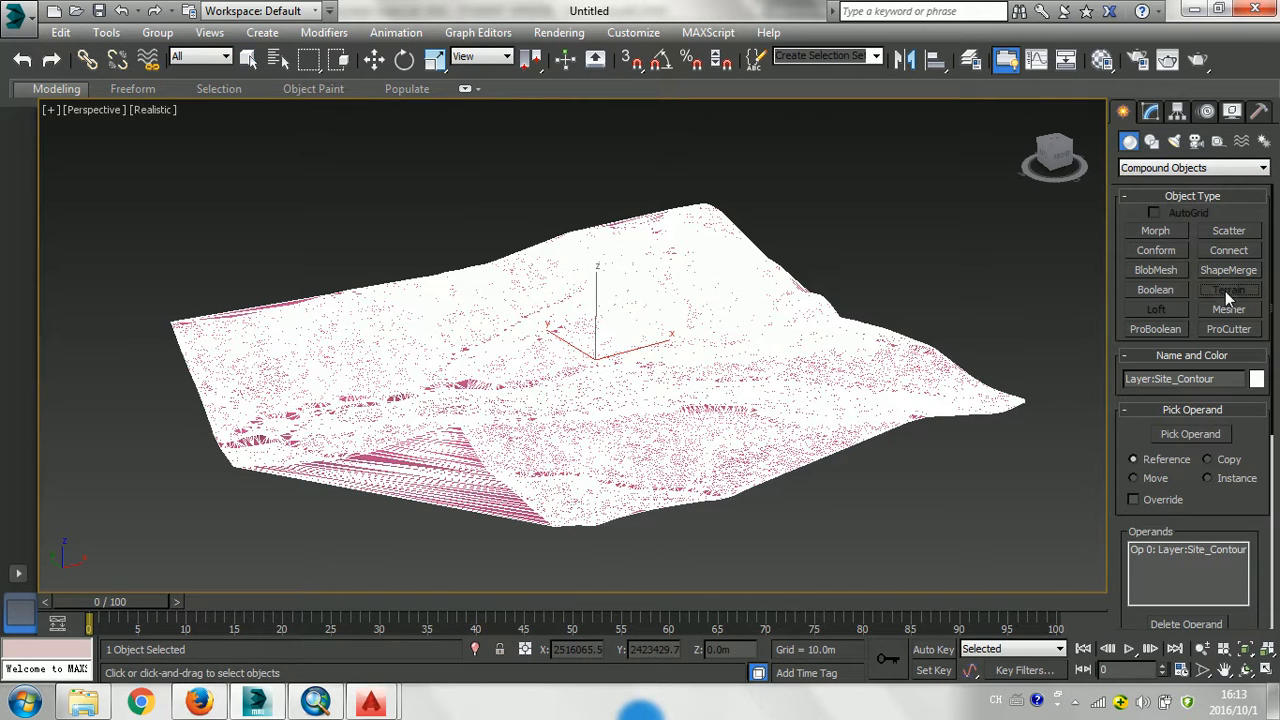
left_click(249, 59)
left_click(472, 228)
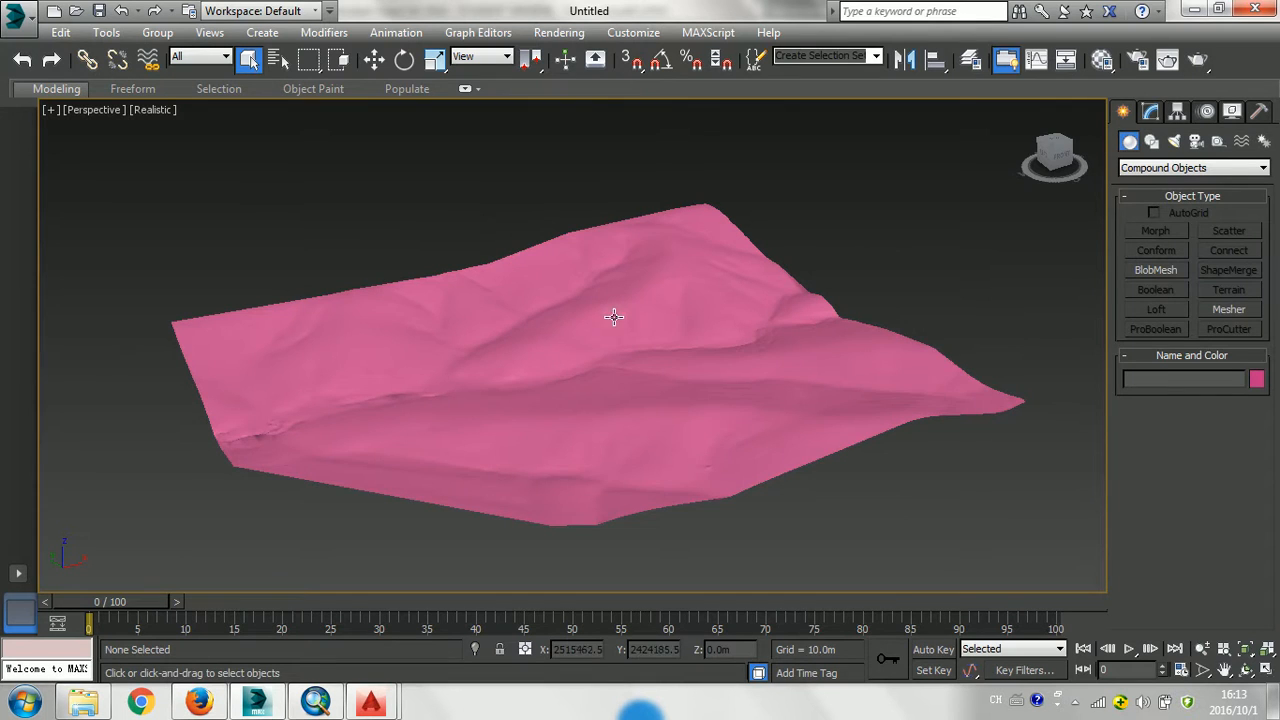
scroll(614, 317, "up", 3)
scroll(620, 326, "down", 5)
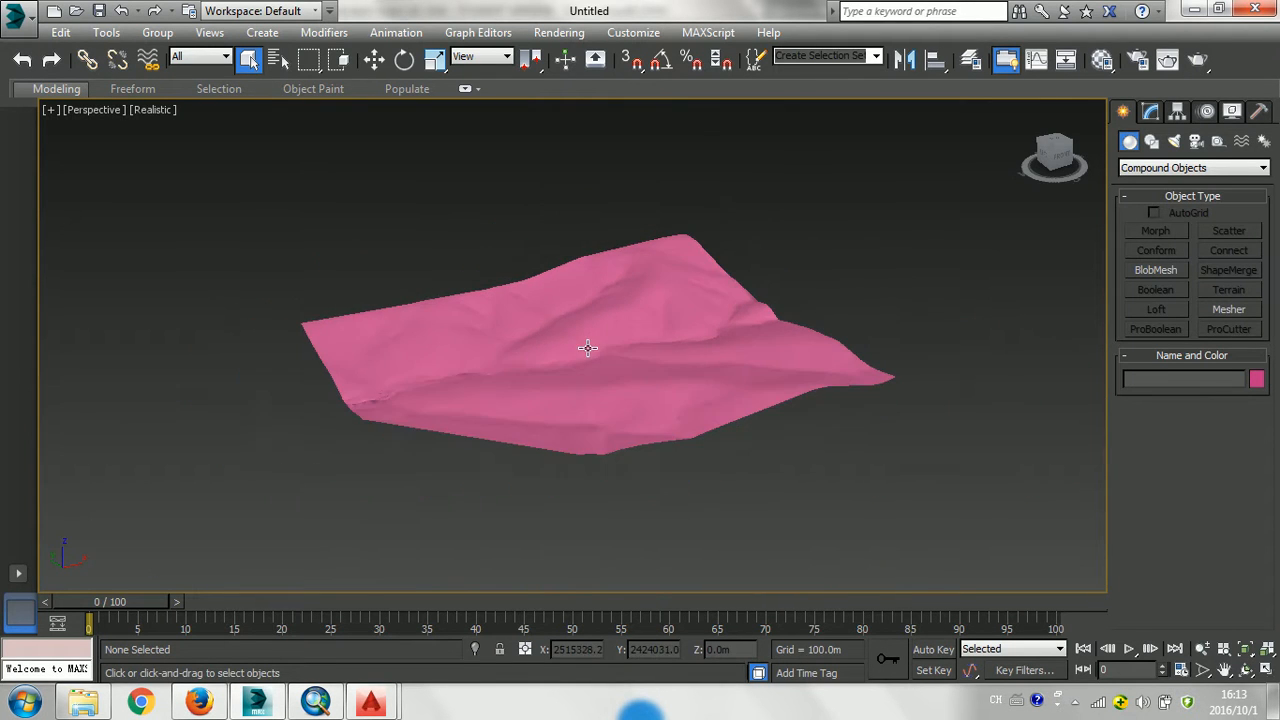
- Select the terrain surface and add an Edit Poly modifier to it
left_click(465, 393)
scroll(438, 428, "up", 5)
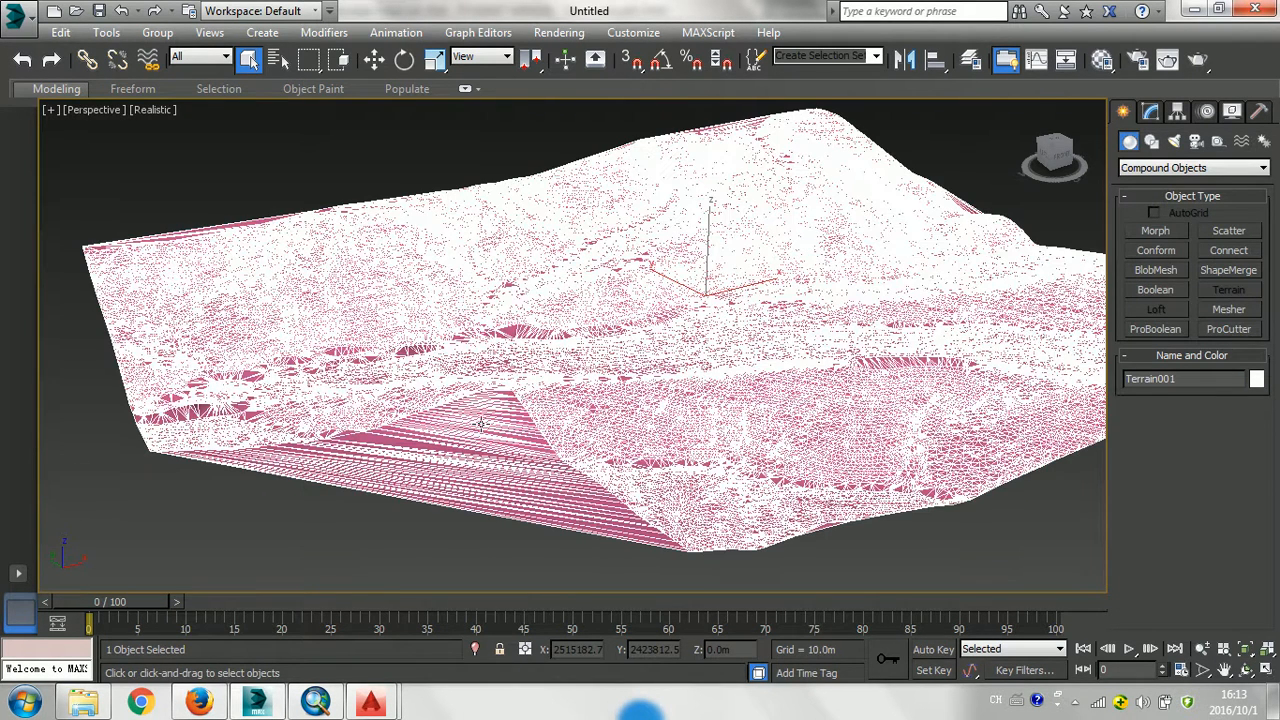
left_click(1150, 111)
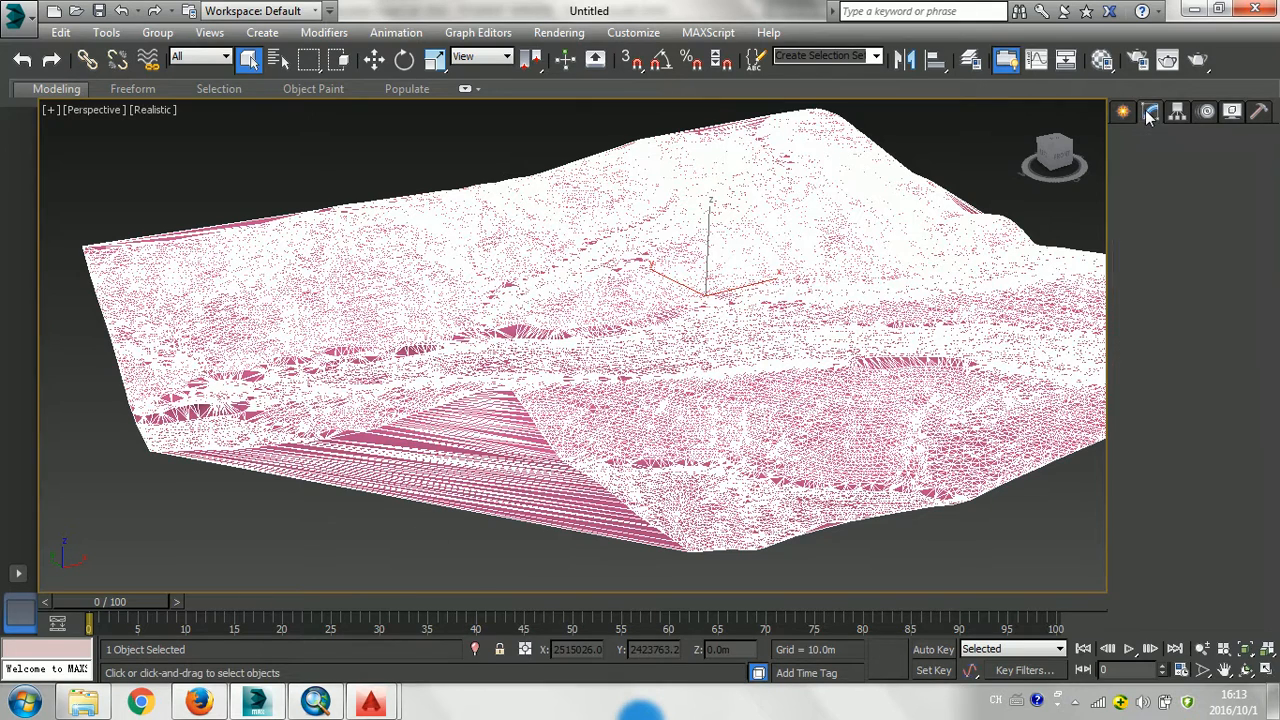
left_click(1192, 162)
key("e")
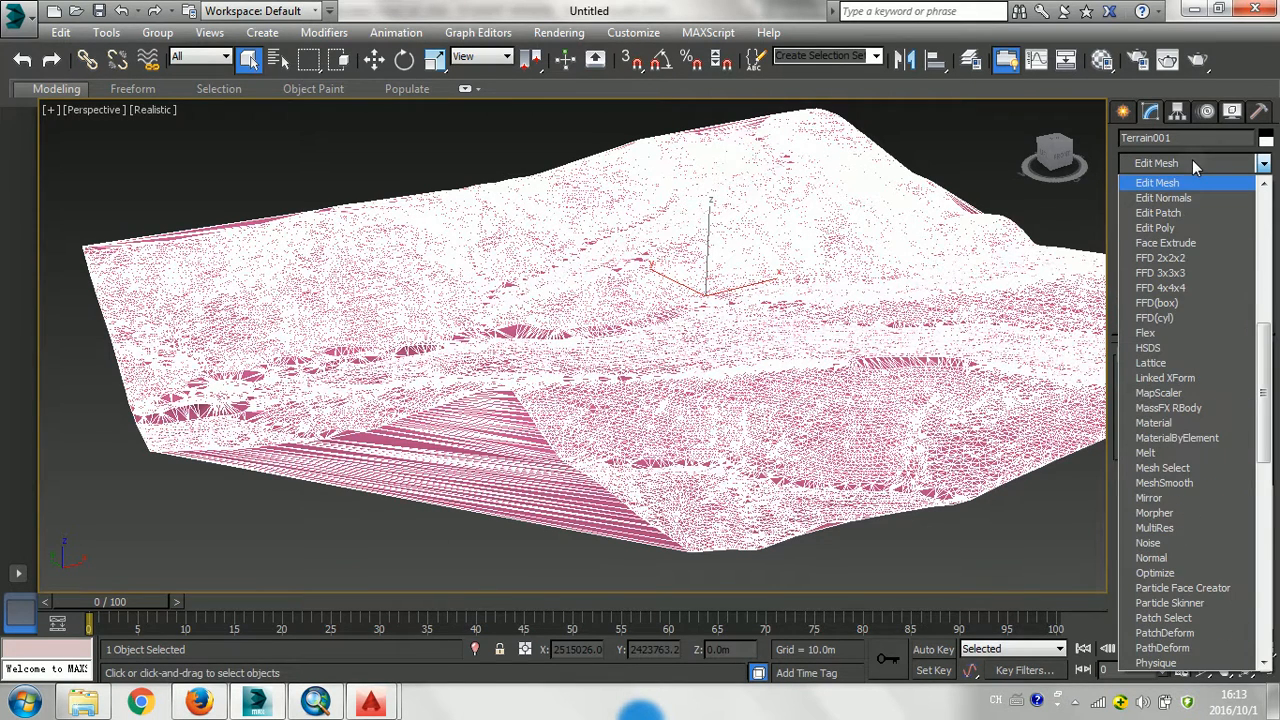
left_click(1213, 227)
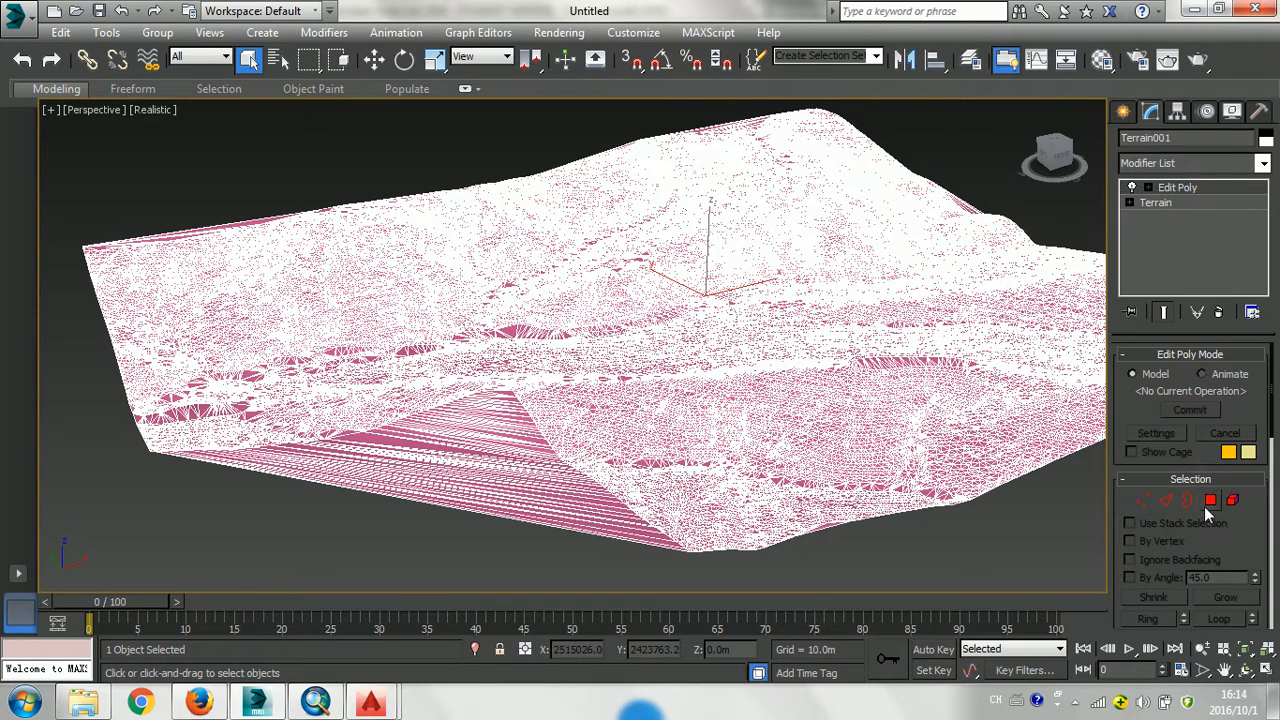
- Select the long stretched polygons spanning the terrain's notch outside the site contours and delete them
left_click(1210, 500)
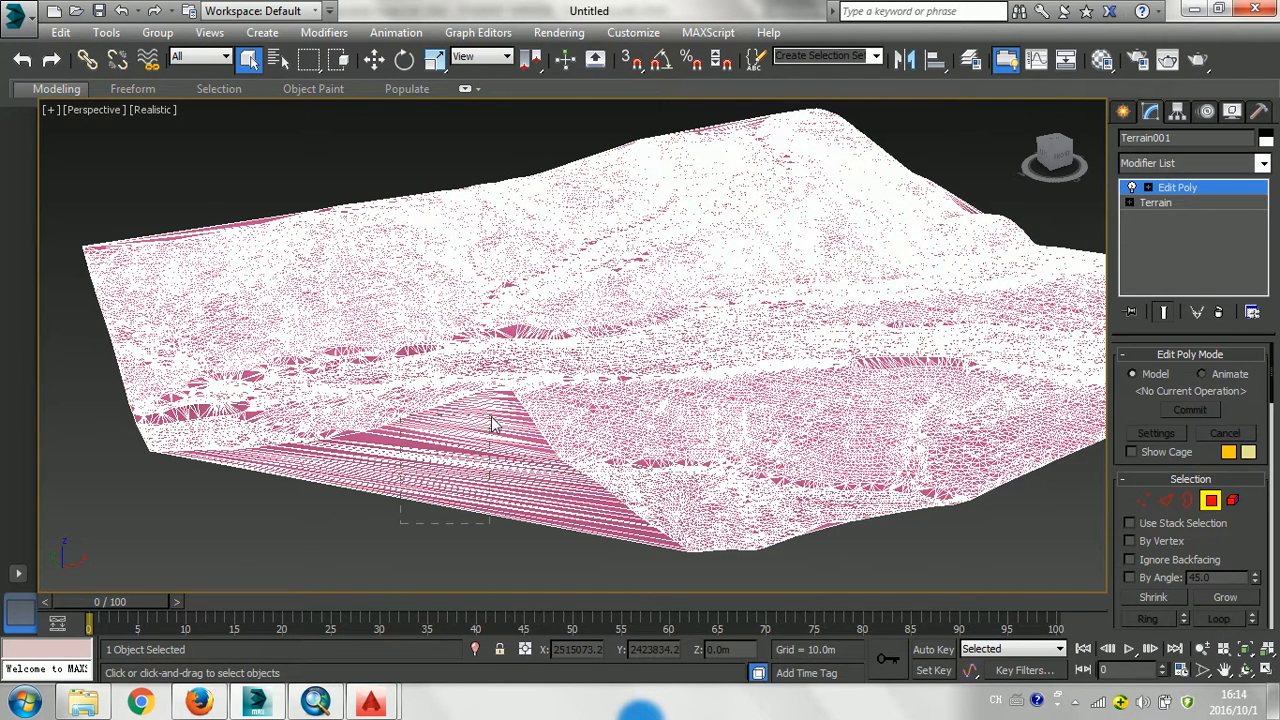
left_click(492, 424)
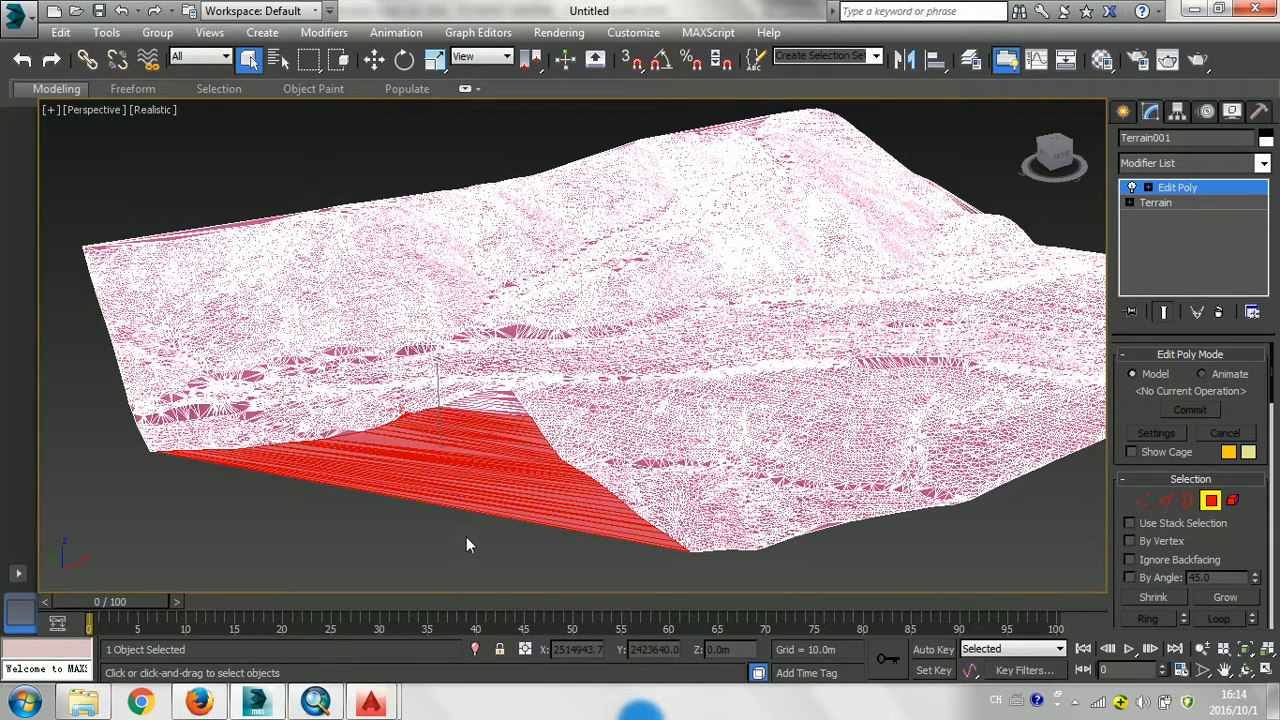
left_click(780, 560)
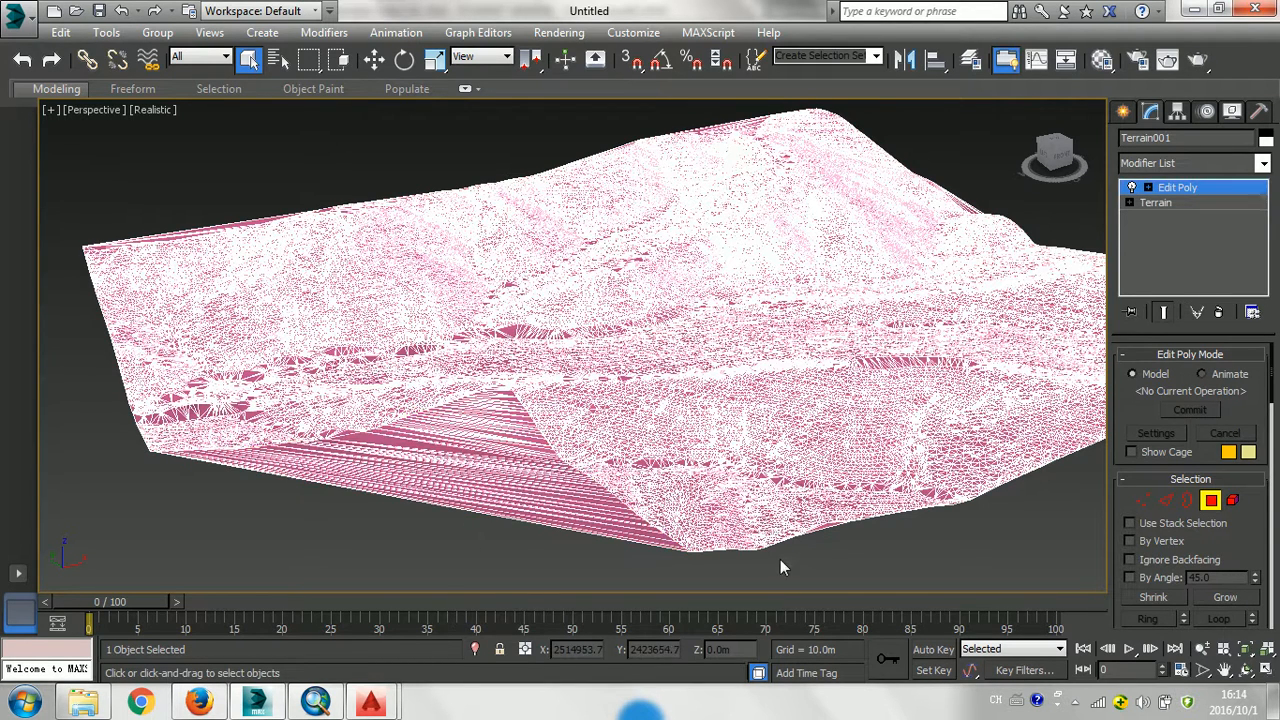
left_click(510, 413)
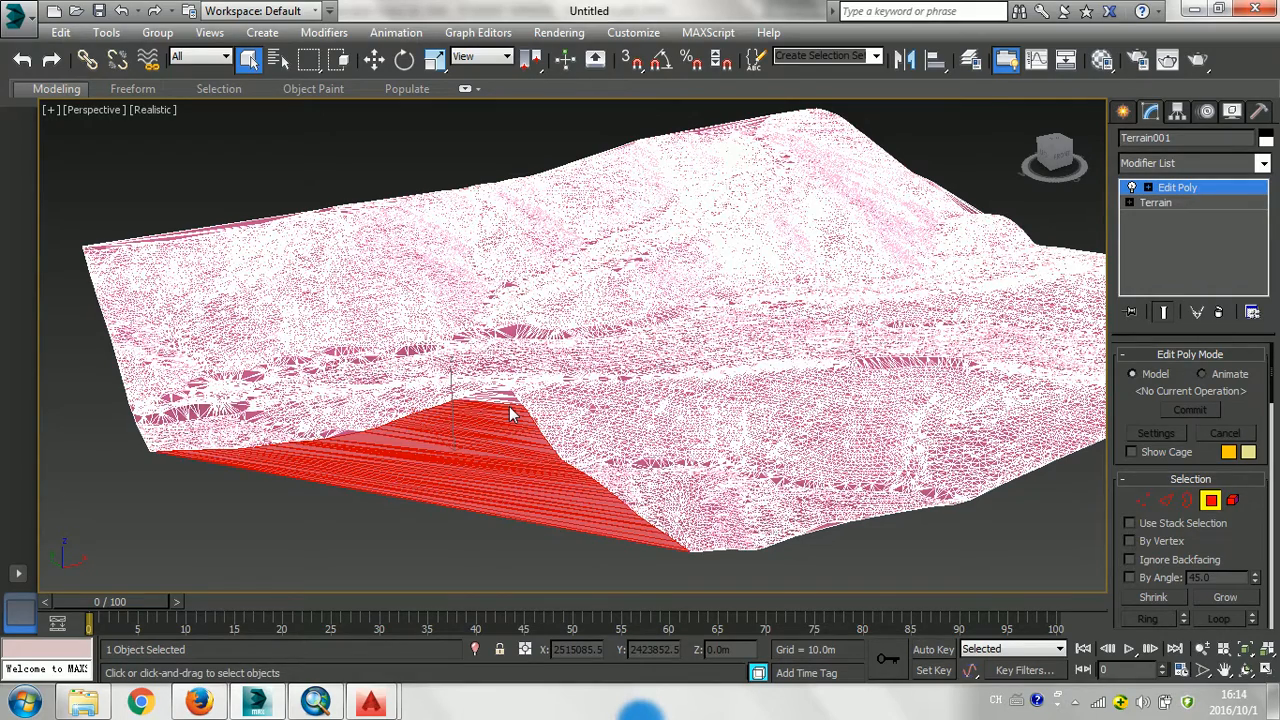
key("Delete")
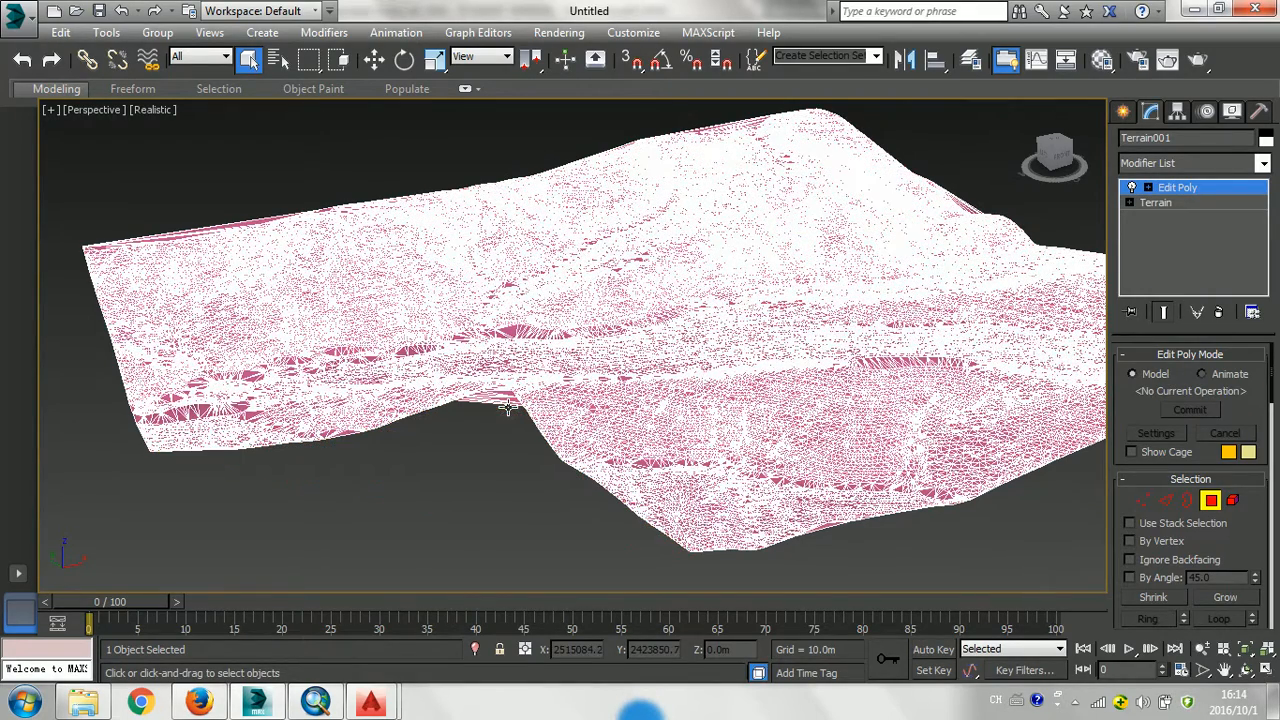
- Delete the remaining sliver polygons at the inner corner of the terrain's notch
scroll(501, 412, "up", 5)
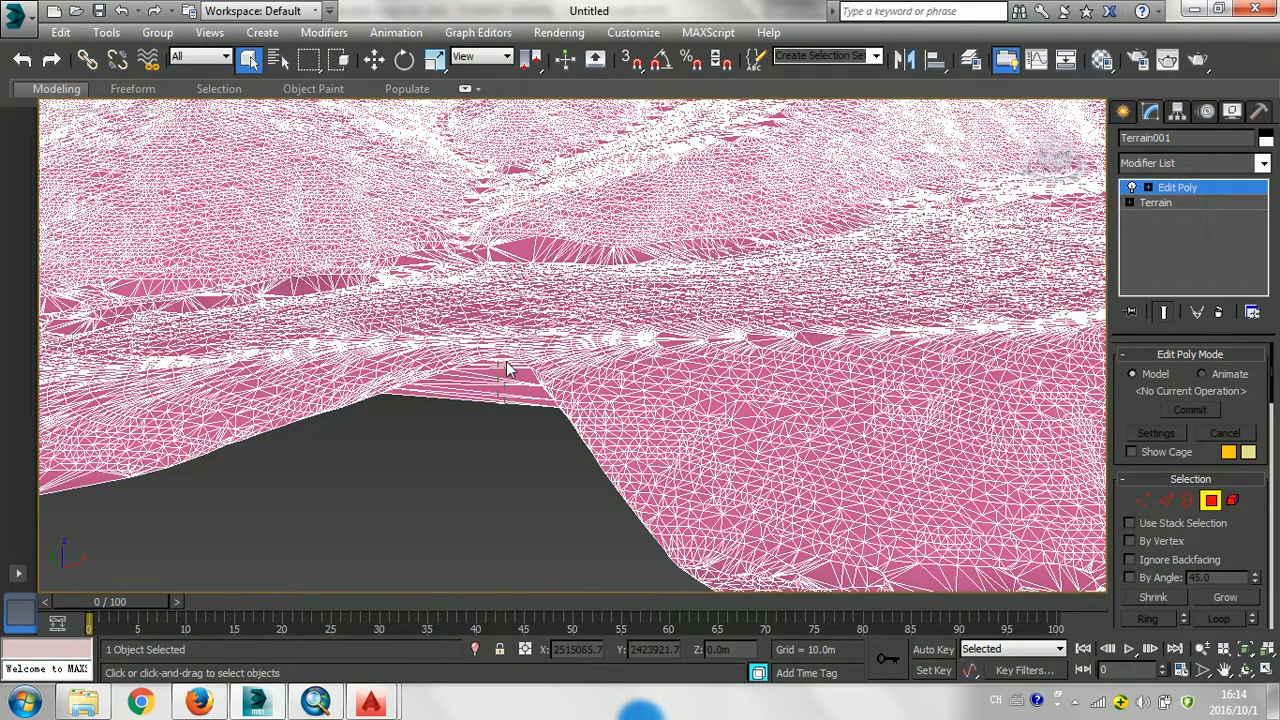
left_click(506, 369)
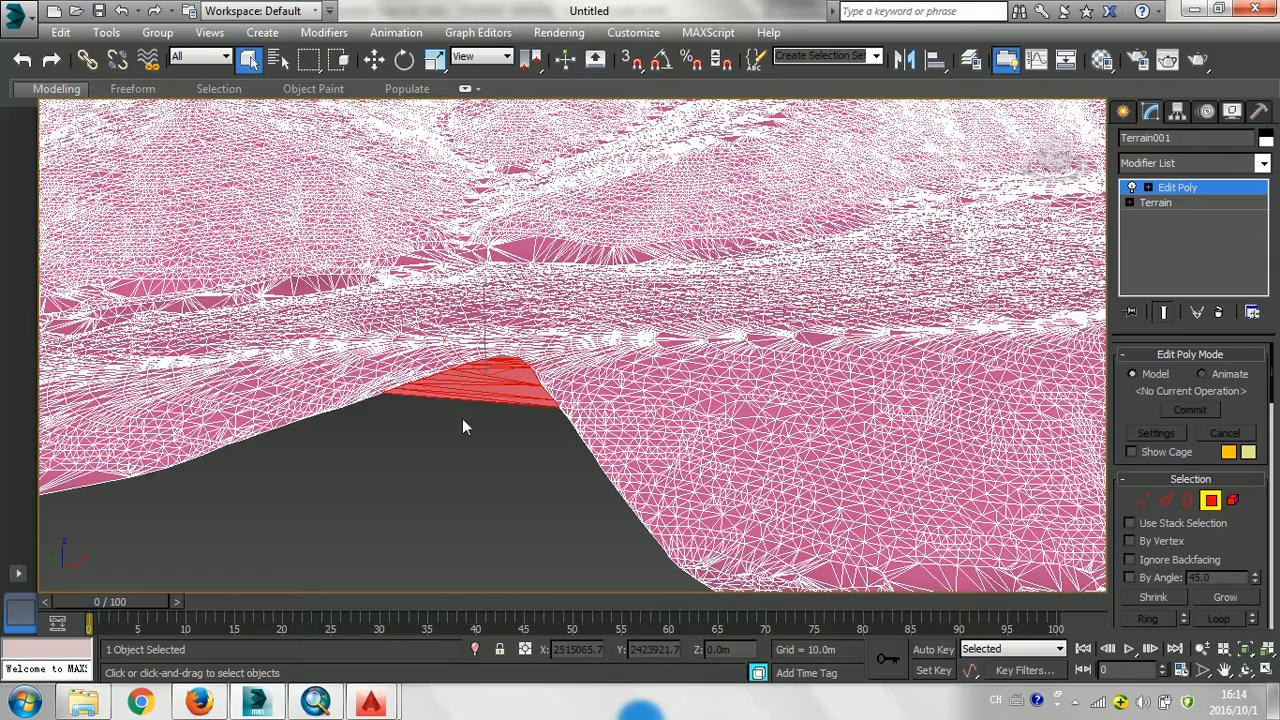
key("Delete")
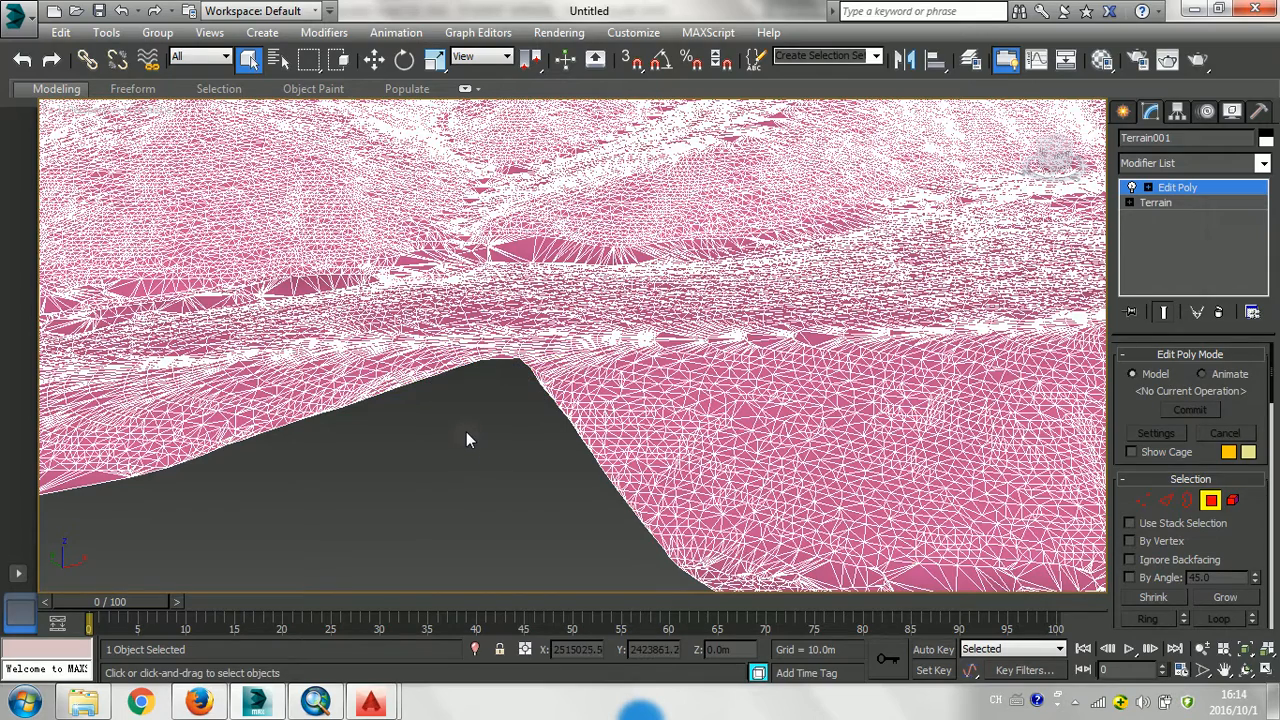
- Leave polygon editing on the Edit Poly modifier and deselect the trimmed terrain to view its whole surface
scroll(466, 431, "down", 5)
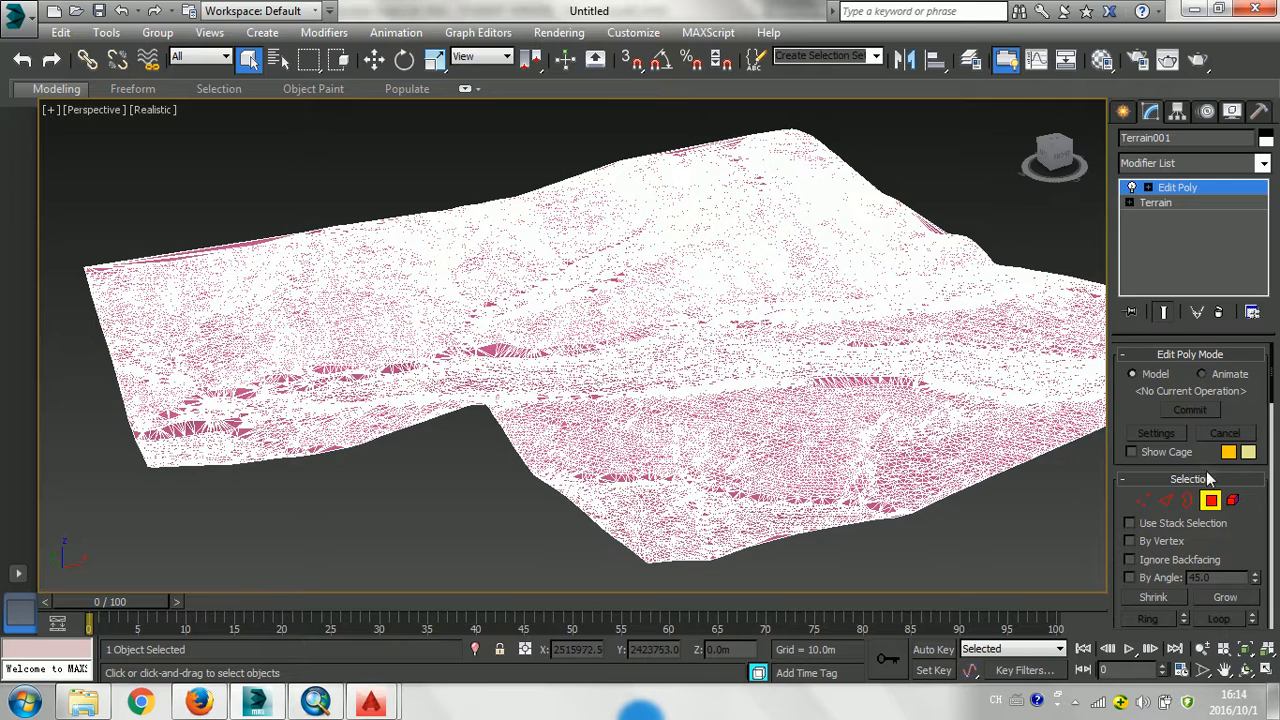
left_click(1211, 503)
key("Delete")
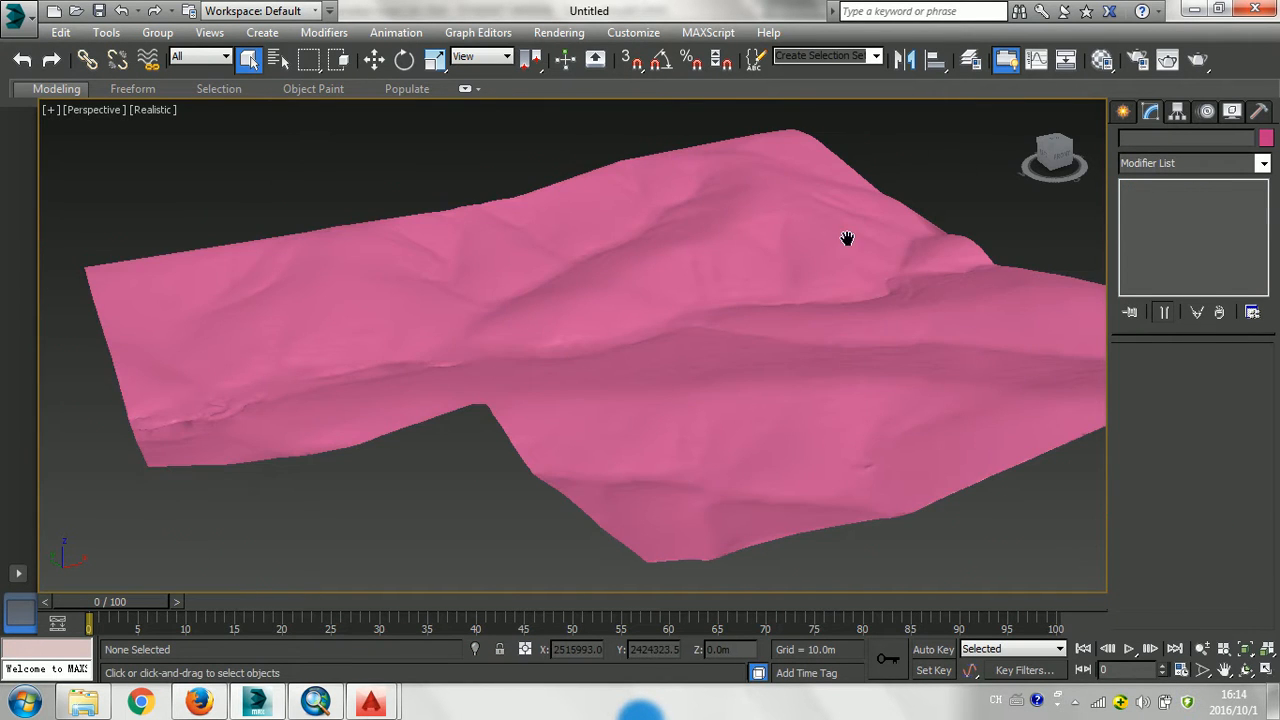
middle_click_drag(847, 240, 757, 257)
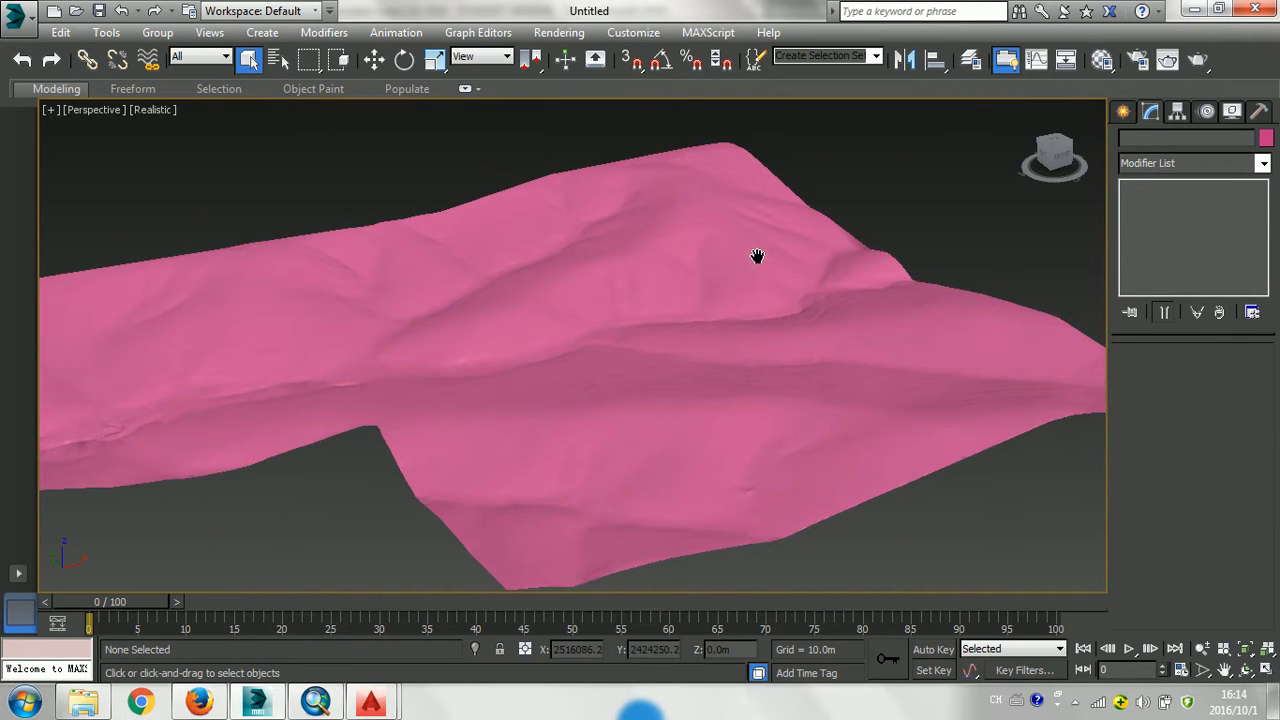
middle_click_drag(514, 443, 576, 405)
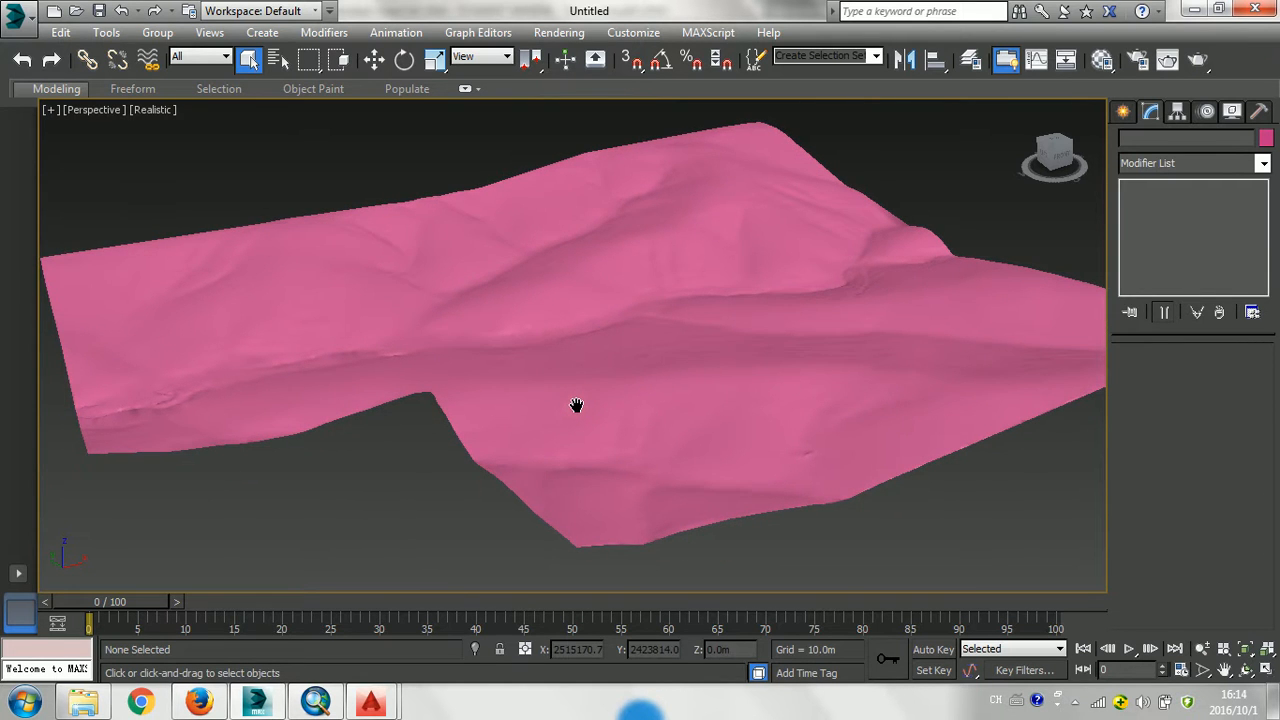
- Look at the Vicmap Data page in Firefox and return to 3ds Max to examine the terrain from a lower angle
left_click(199, 701)
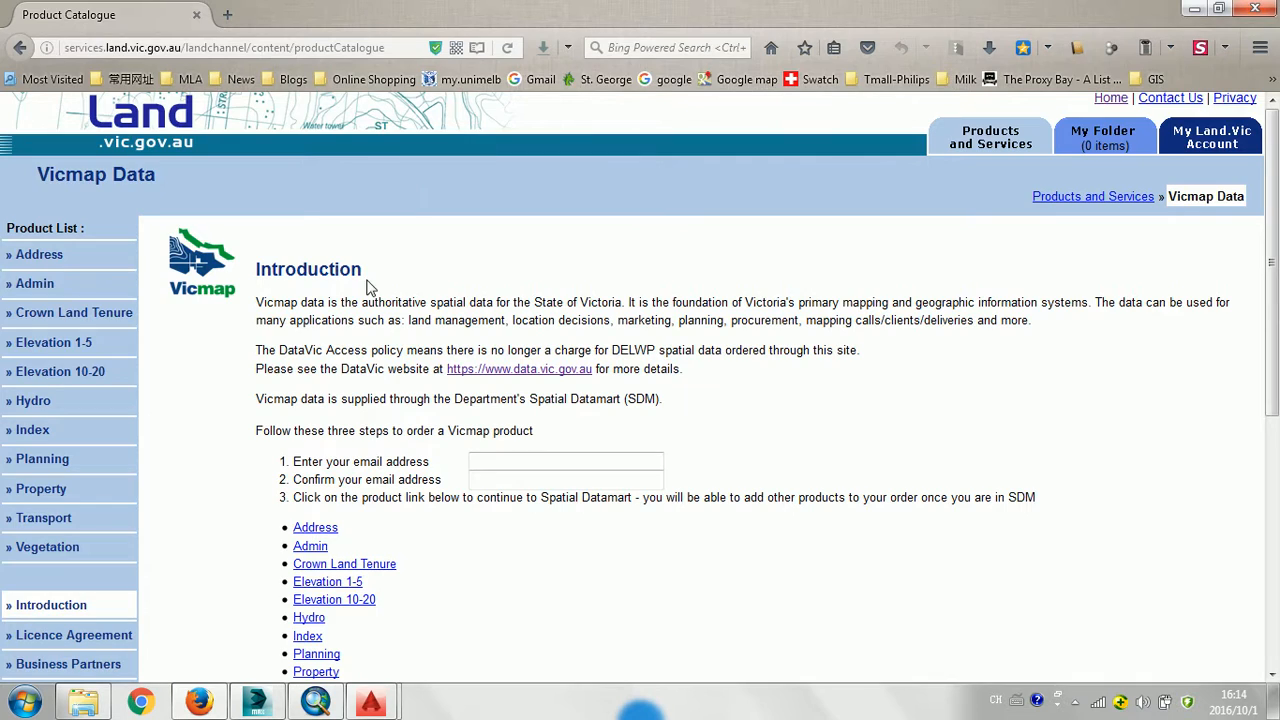
left_click(316, 700)
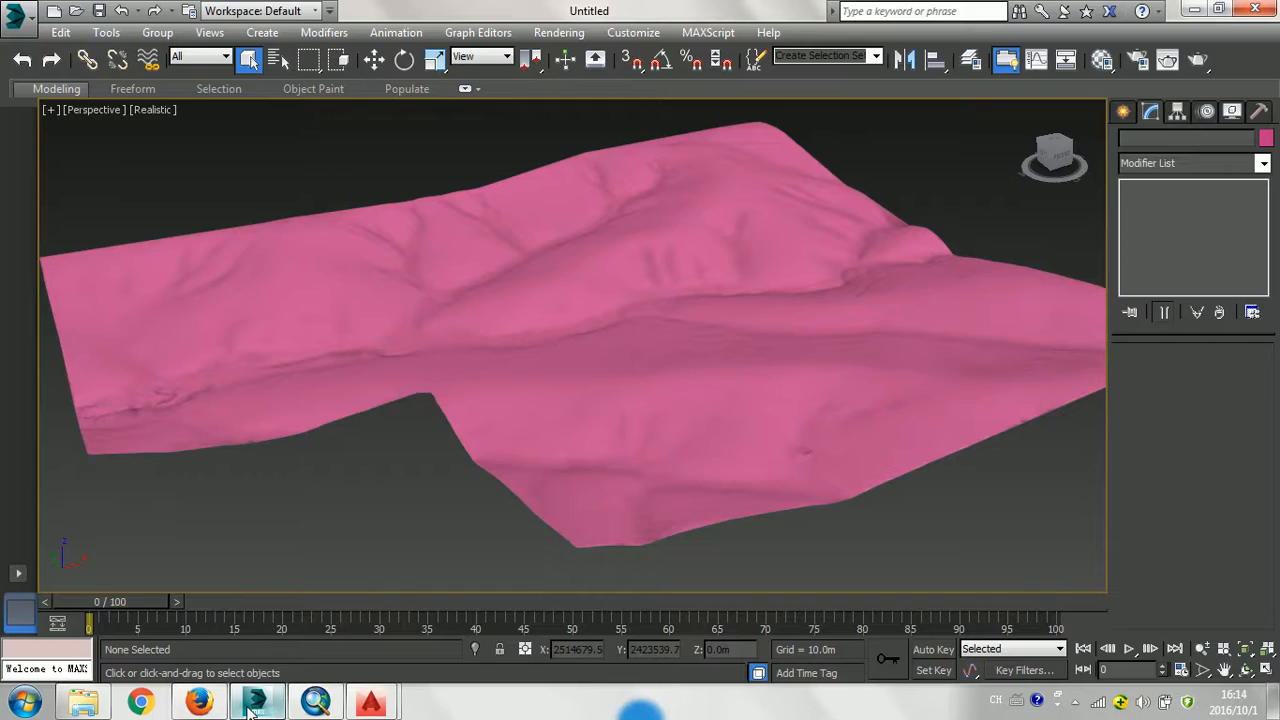
left_click(257, 701)
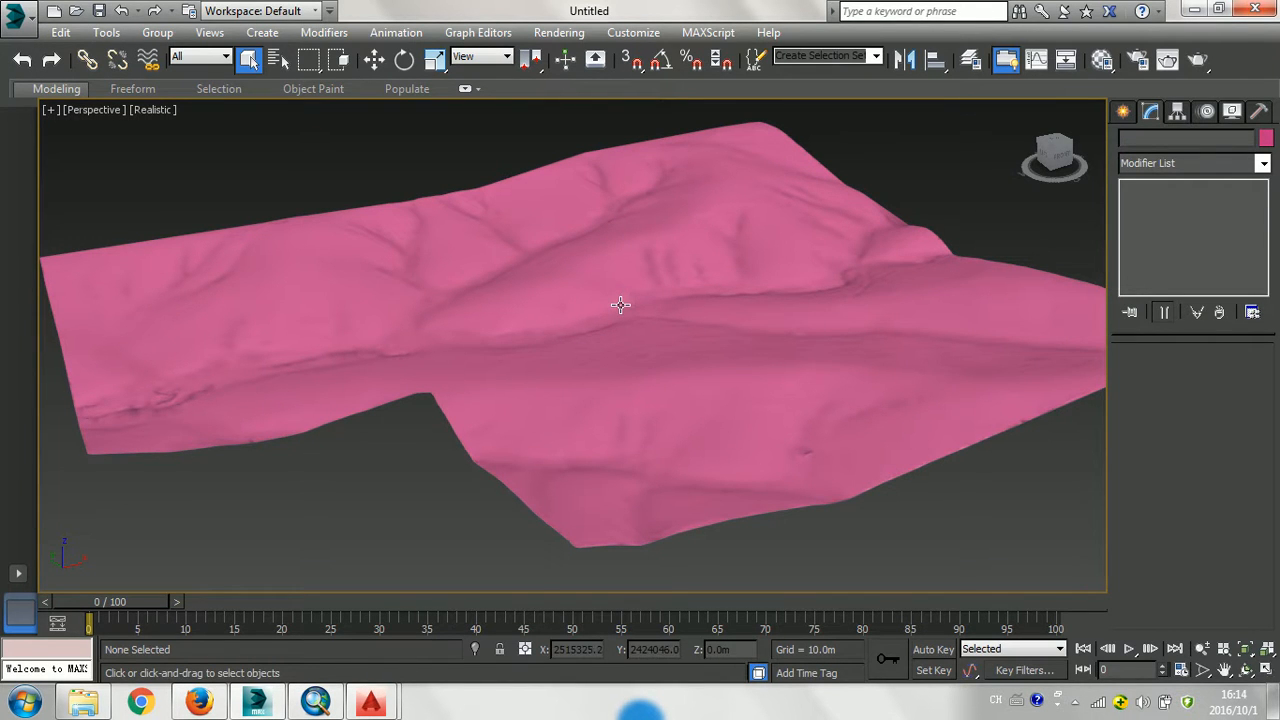
mouse_move(623, 320)
middle_mouse_down("alt")
mouse_move(648, 306)
mouse_move(629, 306)
middle_mouse_up("alt")
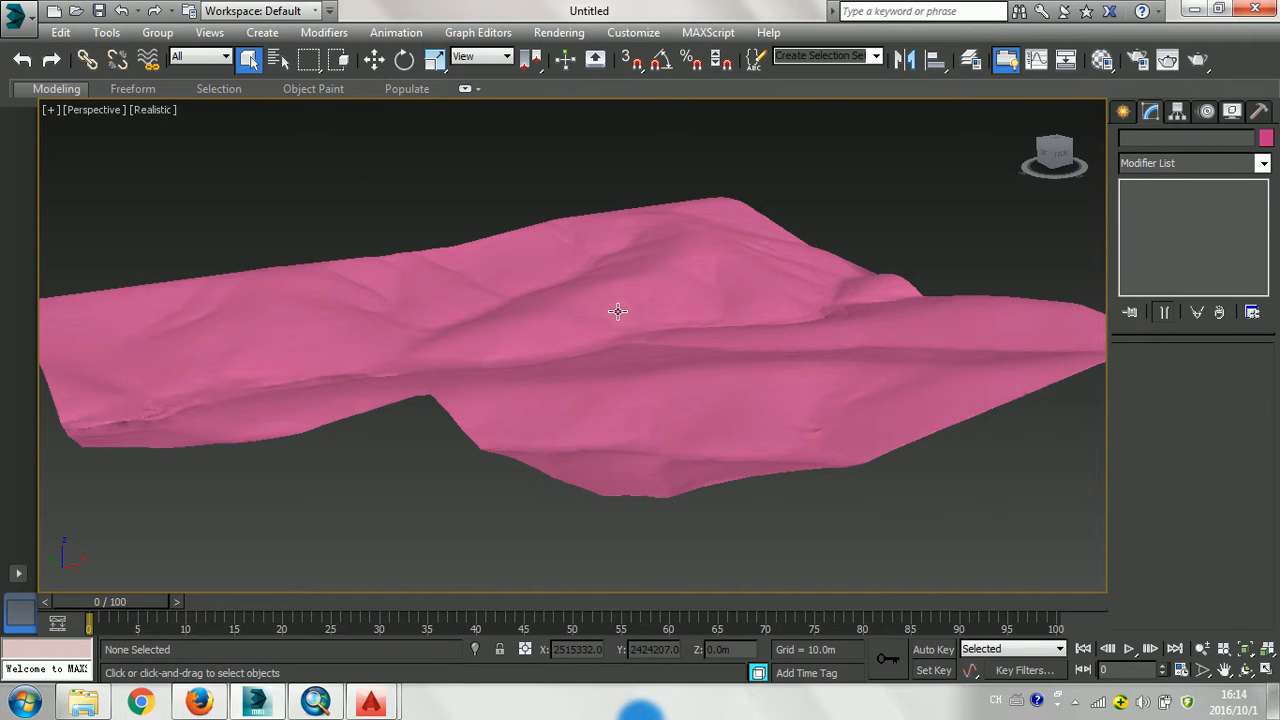